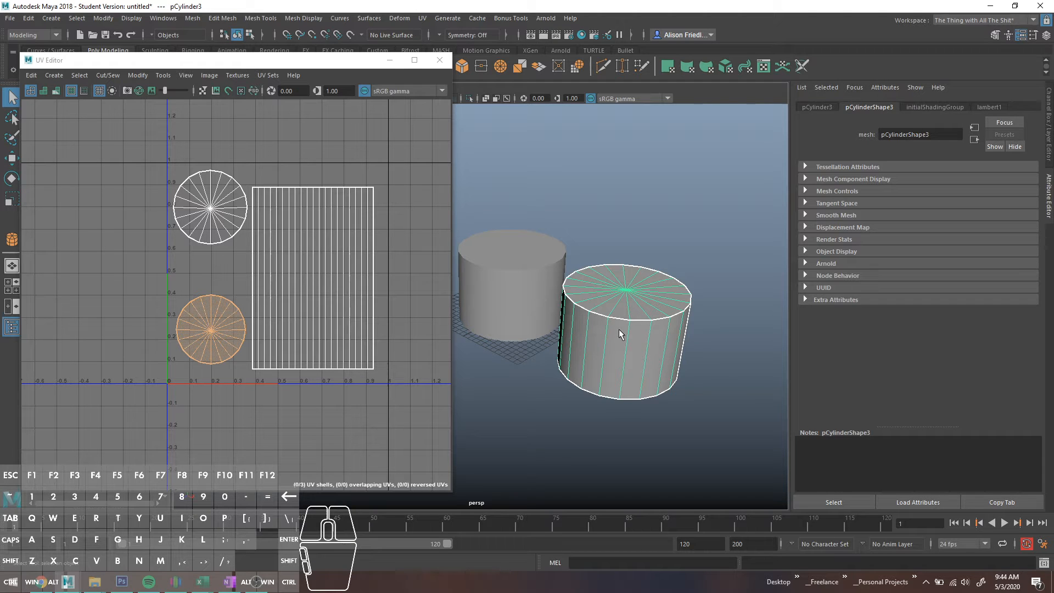
- Inspect the left cylinder's UV layout, close the UV Editor and frame both cylinders
left_click(525, 284)
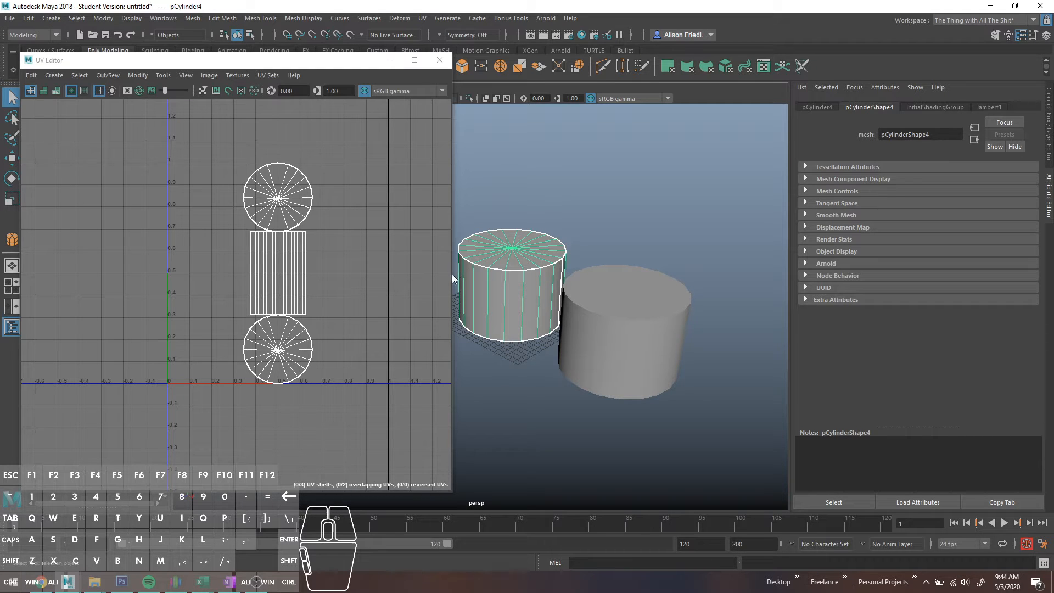
left_click(439, 60)
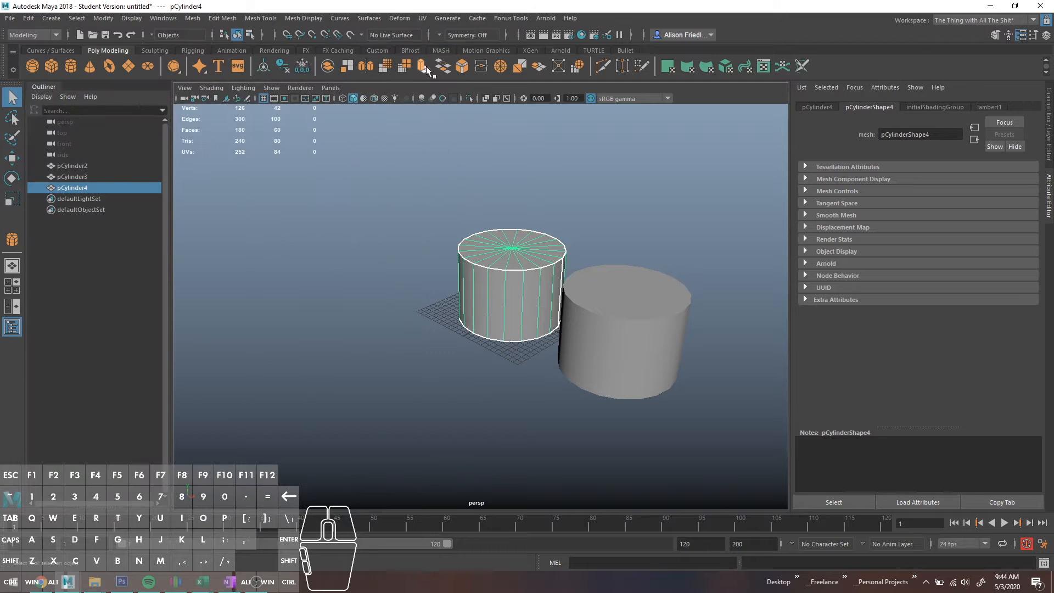
left_click_drag(501, 256, 428, 296, "alt")
middle_click_drag(428, 296, 484, 280, "alt")
left_click_drag(484, 281, 486, 294, "alt")
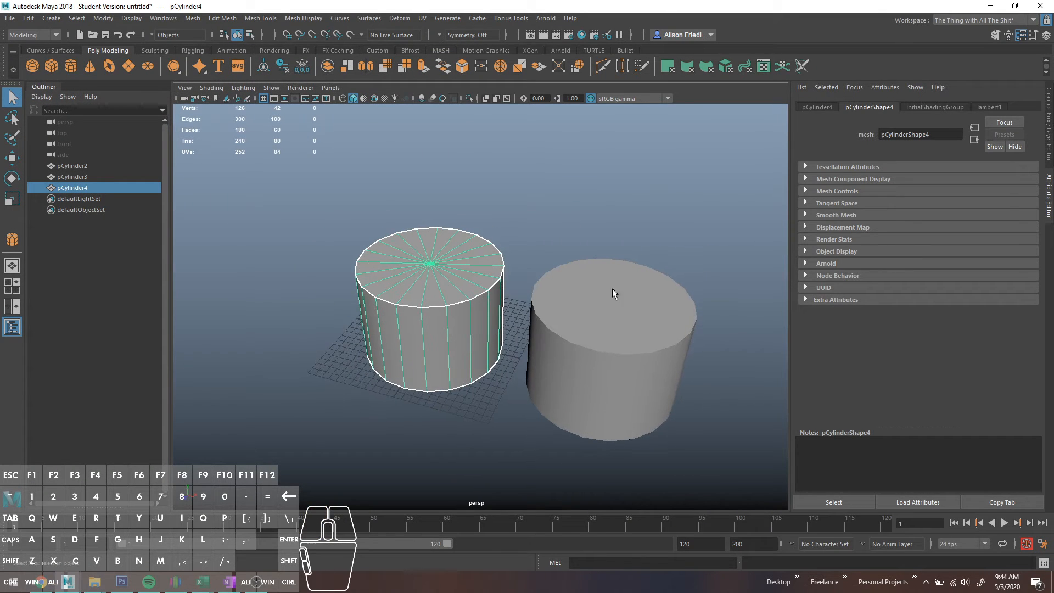
- Select the right cylinder as source plus the left cylinder as target and open the Transfer Attributes options
left_click(636, 299)
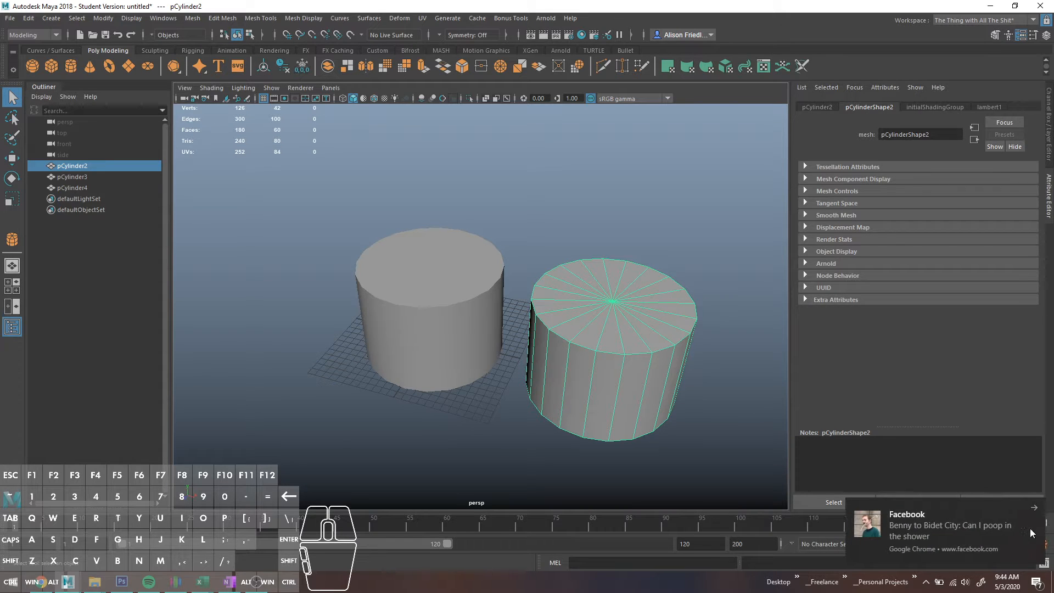
left_click(1034, 511)
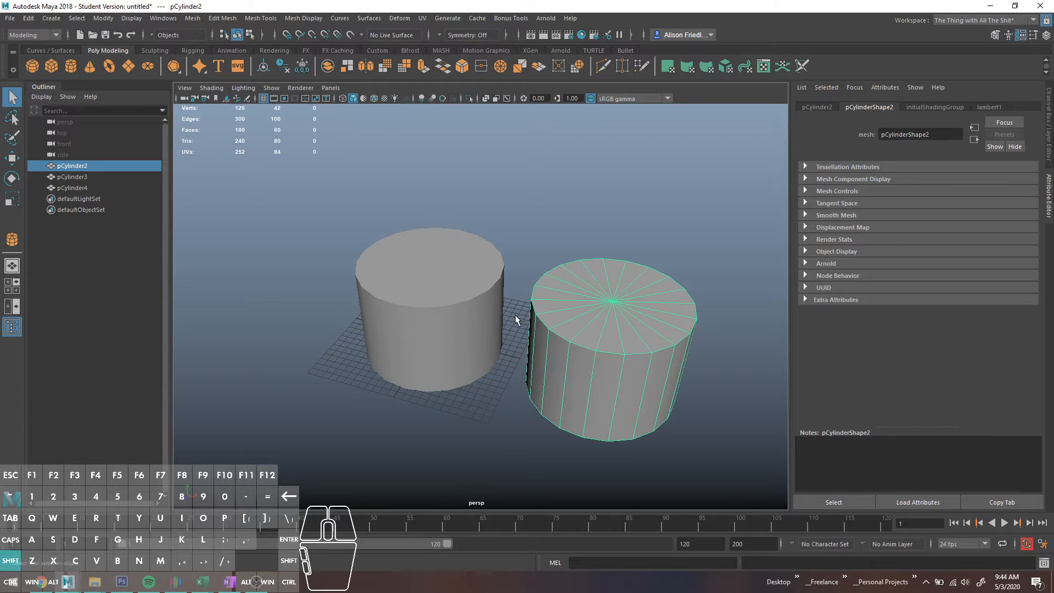
left_click(463, 293, "shift")
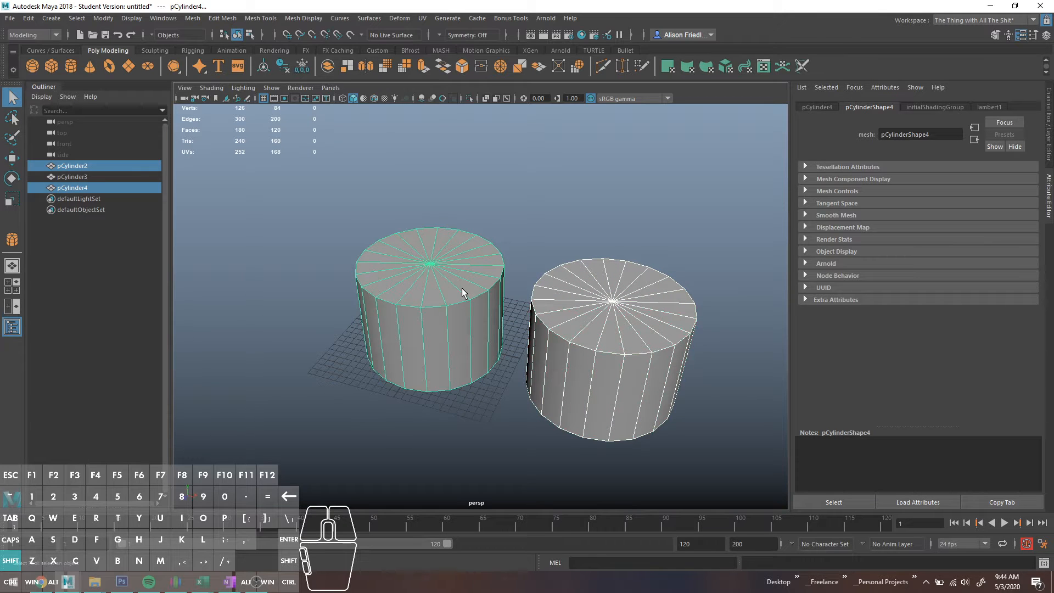
left_click(190, 18)
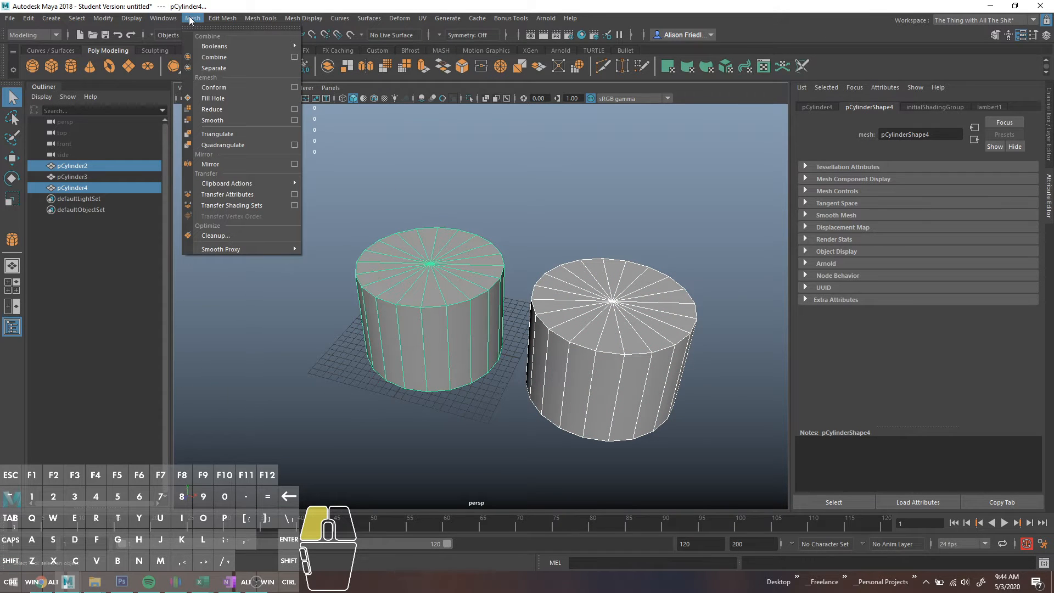
left_click(294, 194)
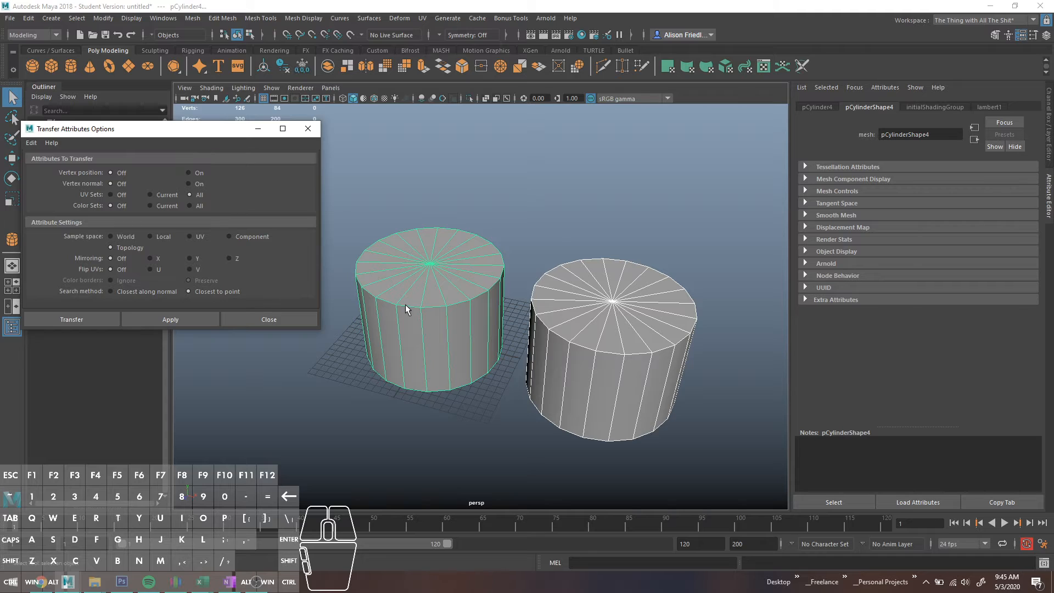
- Duplicate the left cylinder four times and hide the original and all copies except one
key("ctrl+d")
key("ctrl+d")
key("ctrl+d")
key("ctrl+d")
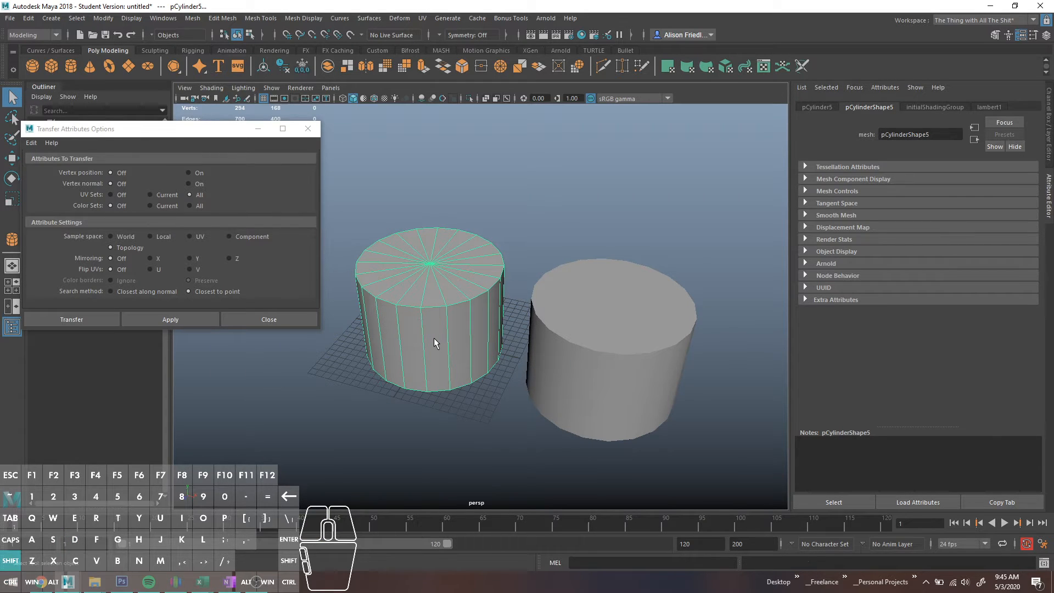
key("ctrl+h")
- Transfer all UV sets from the right cylinder to the remaining left copy using Topology sample space
left_click(473, 309)
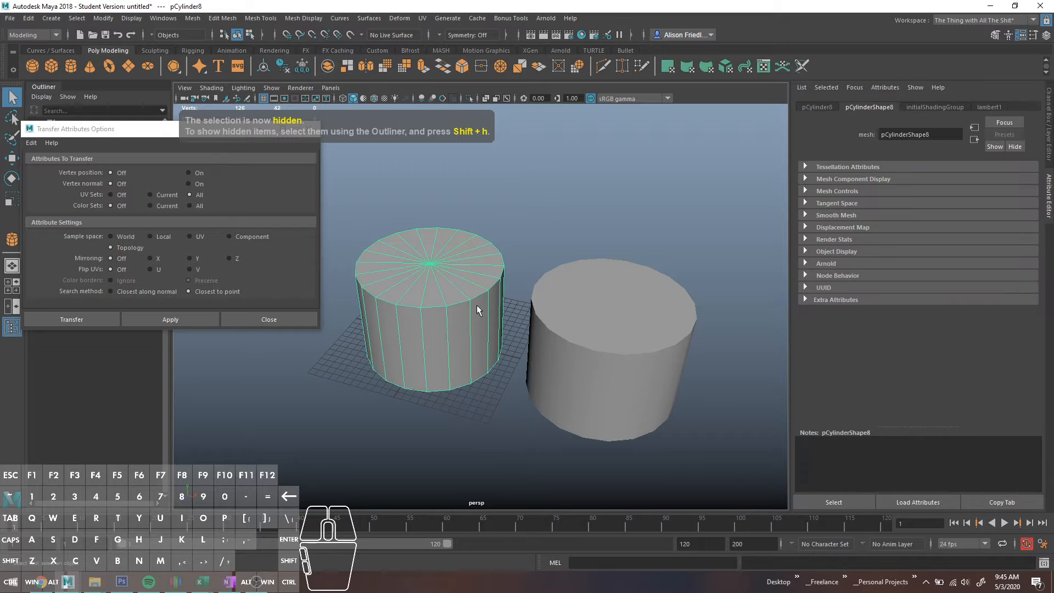
left_click(566, 317)
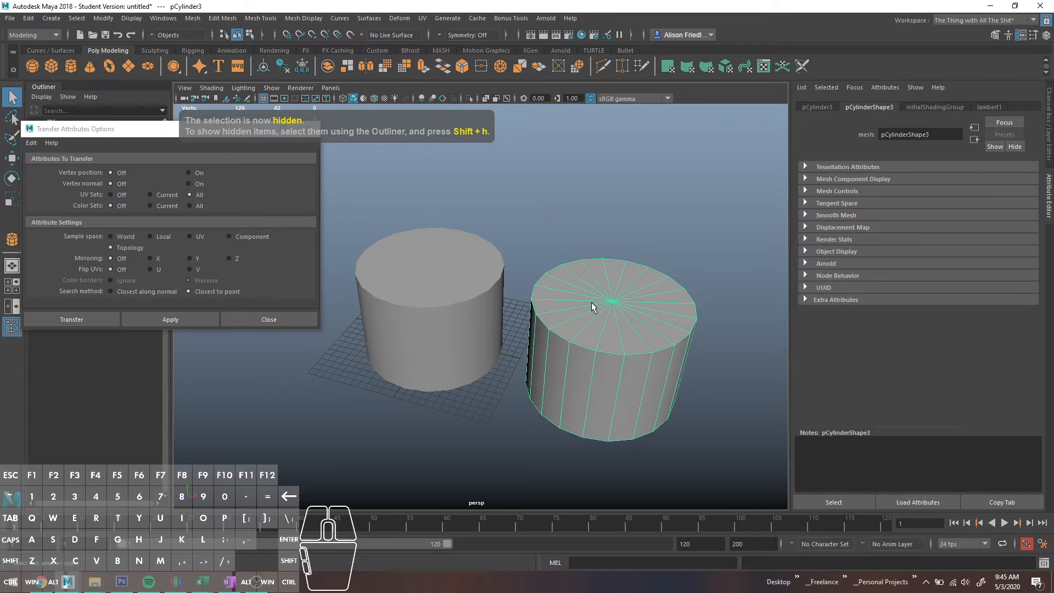
left_click(498, 271)
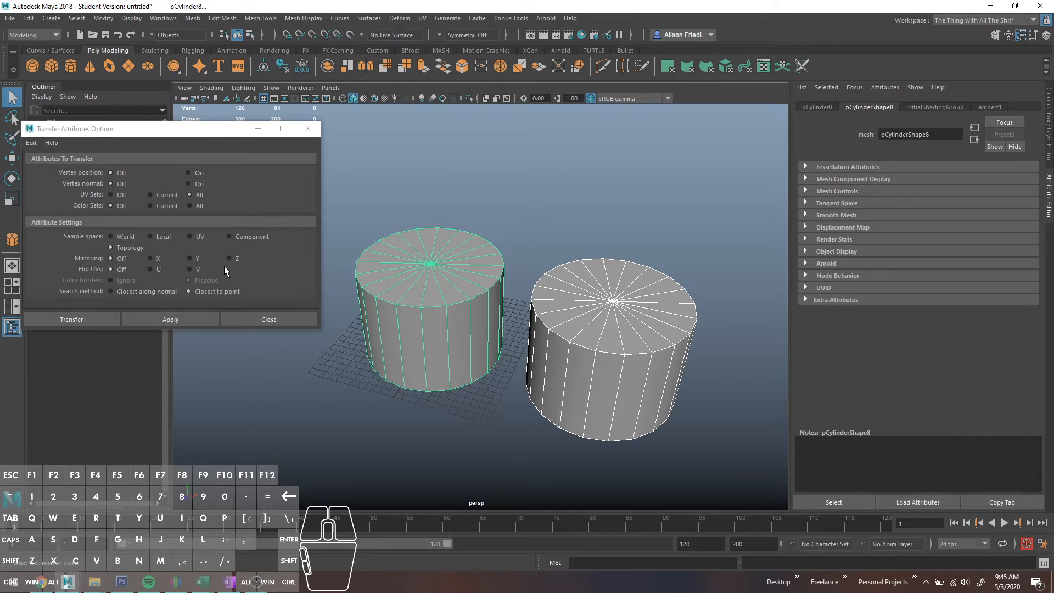
left_click(189, 317)
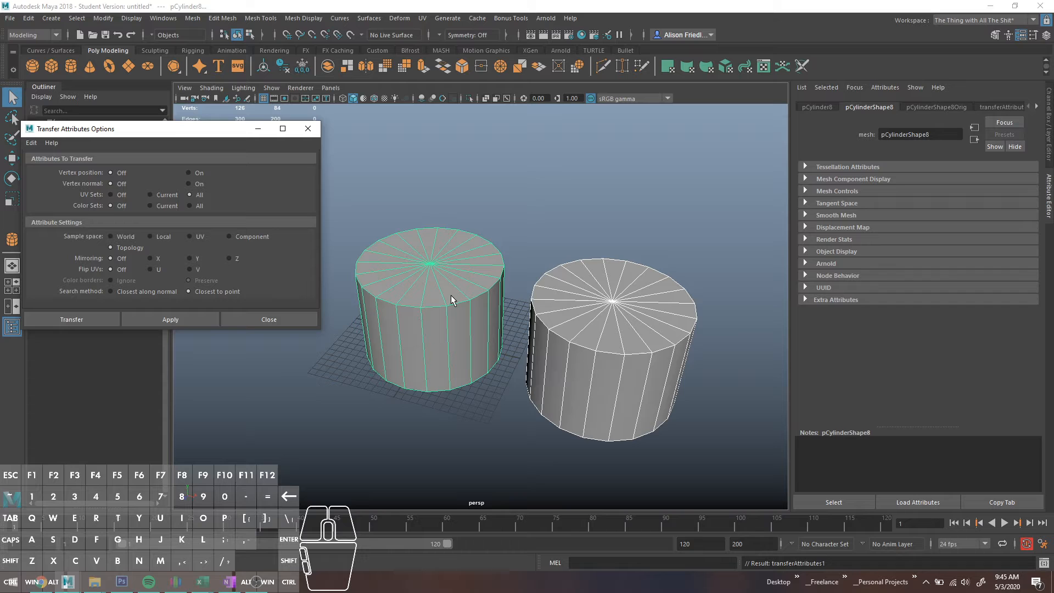
- Compare the right and left cylinders' UV layouts in the UV Editor, keeping the left cylinder in view
left_click(612, 291)
left_click(763, 67)
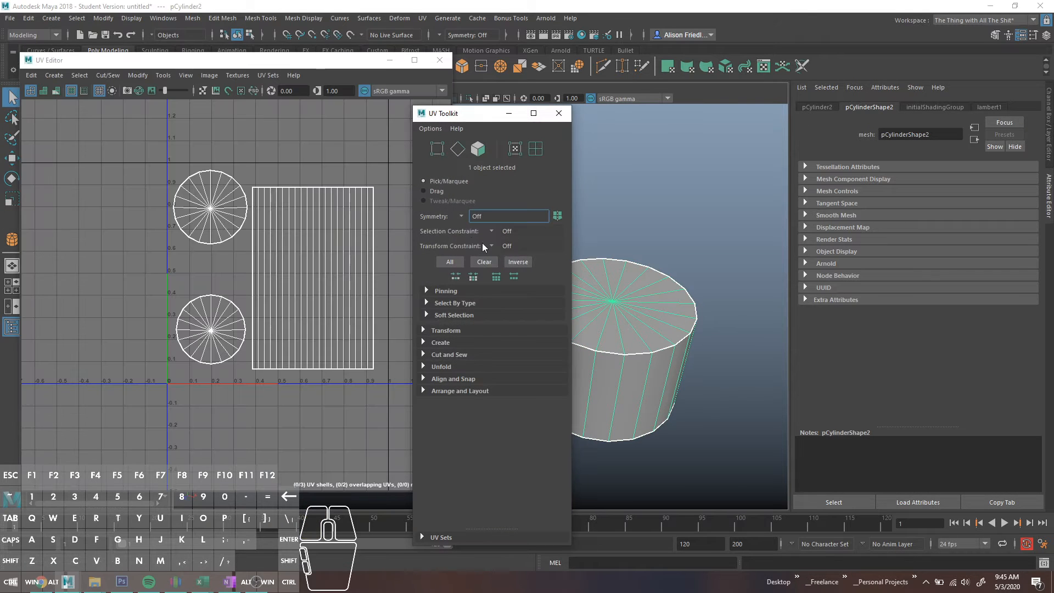
left_click(556, 113)
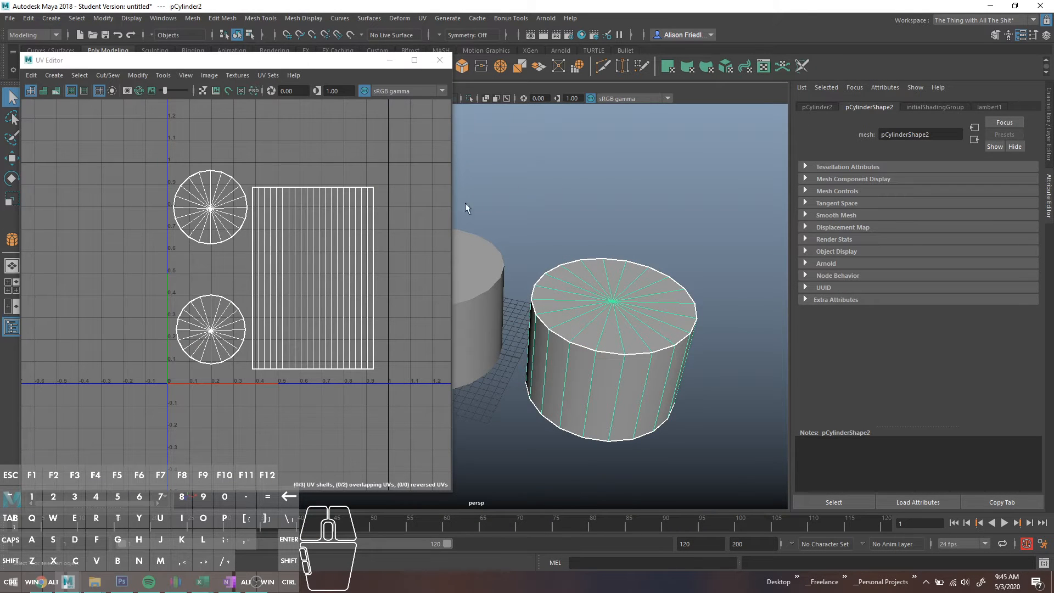
left_click(491, 263)
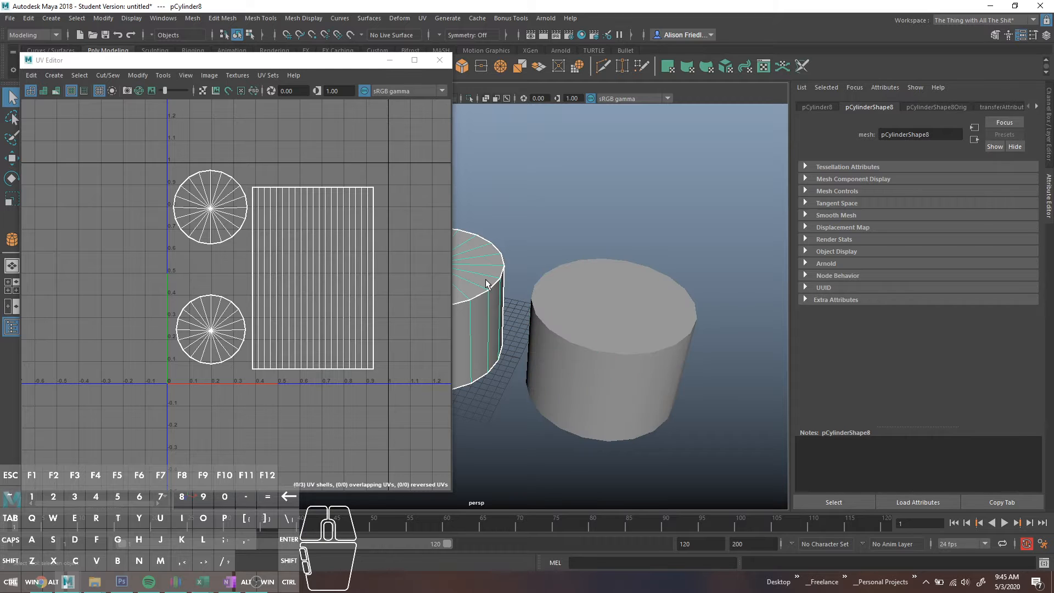
left_click_drag(332, 59, 894, 92)
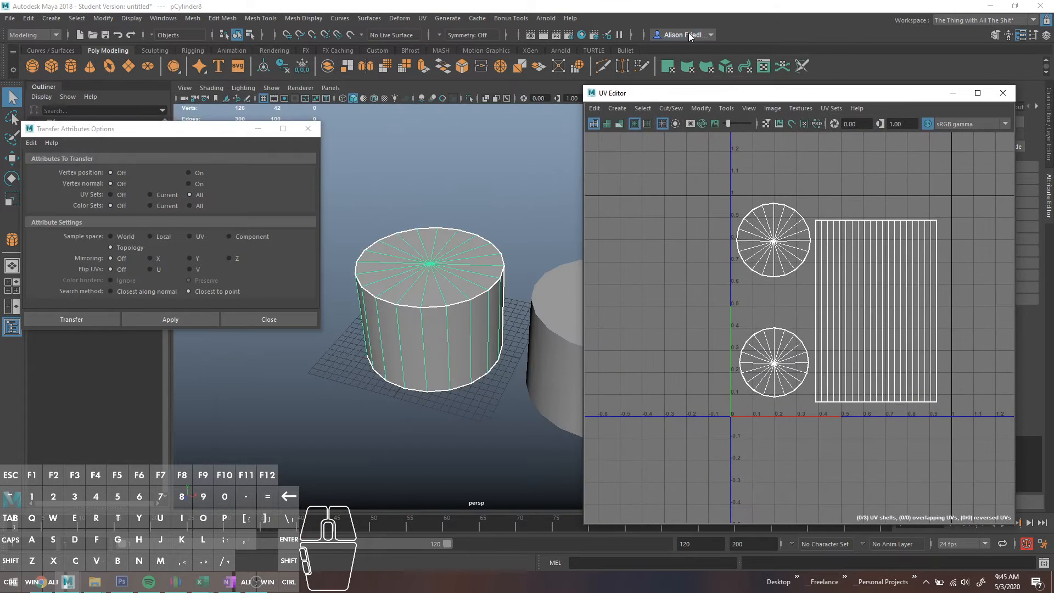
- Hide the left cylinder that received the UVs and unhide the duplicate pCylinder7
left_click_drag(232, 136, 251, 319)
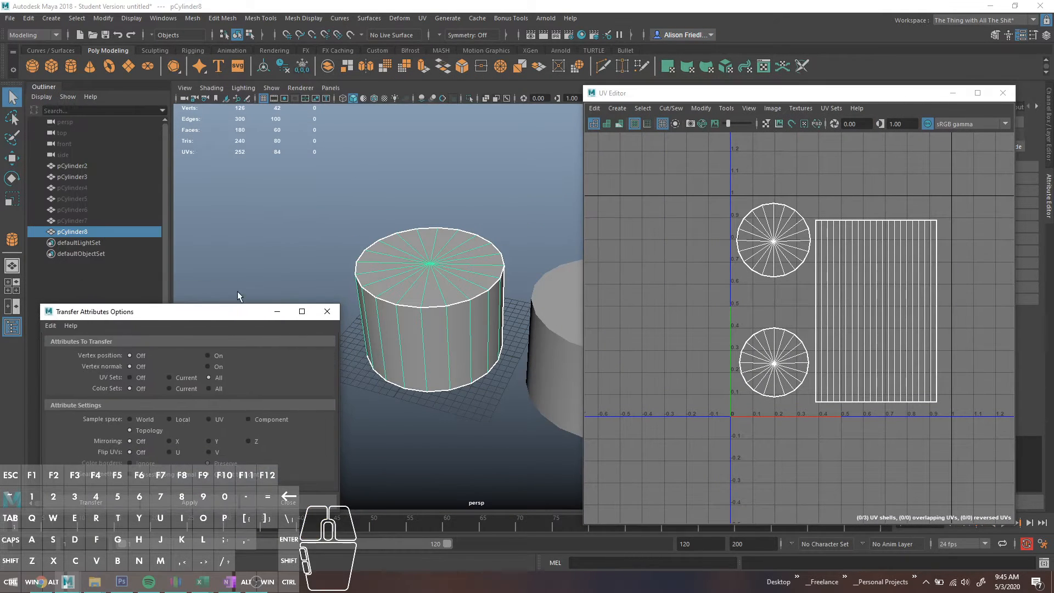
key("ctrl+h")
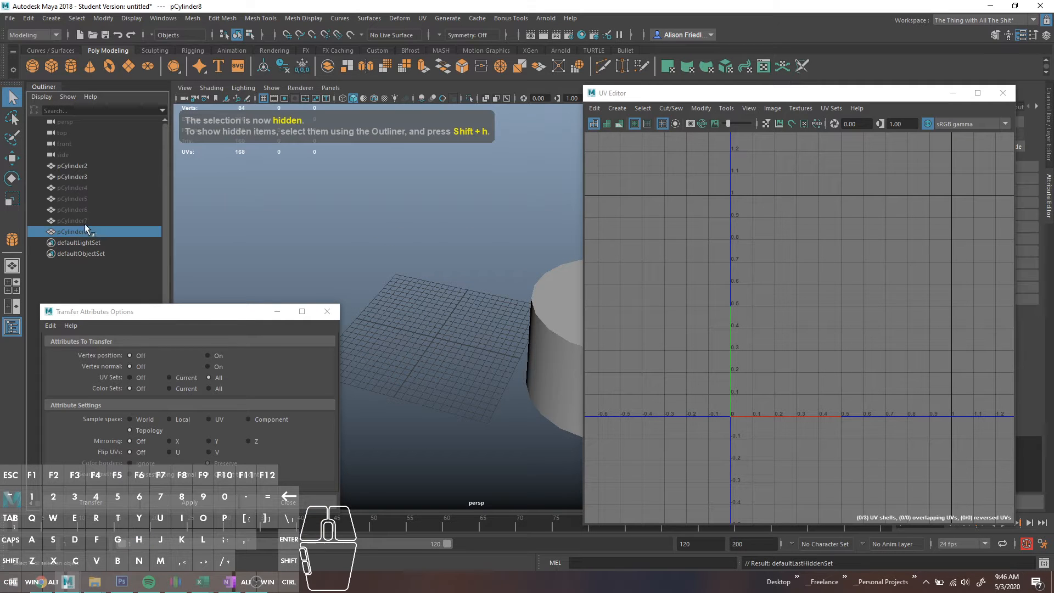
left_click(106, 219)
key("shift+h")
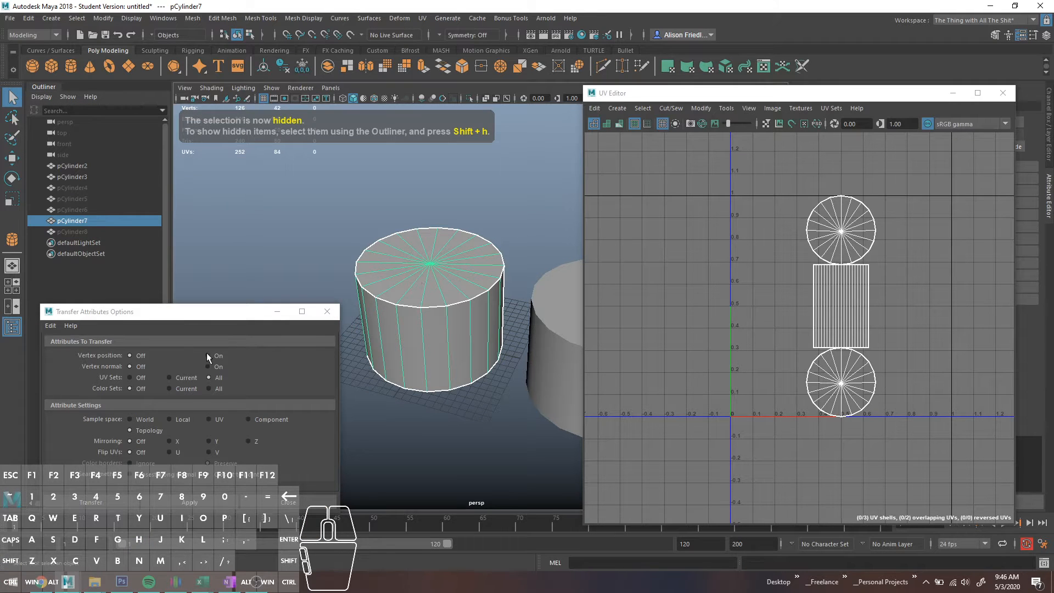
- Transfer all UV sets from the right cylinder to pCylinder7 using World sample space and check the resulting UVs
left_click_drag(173, 320, 170, 253)
left_click(542, 324)
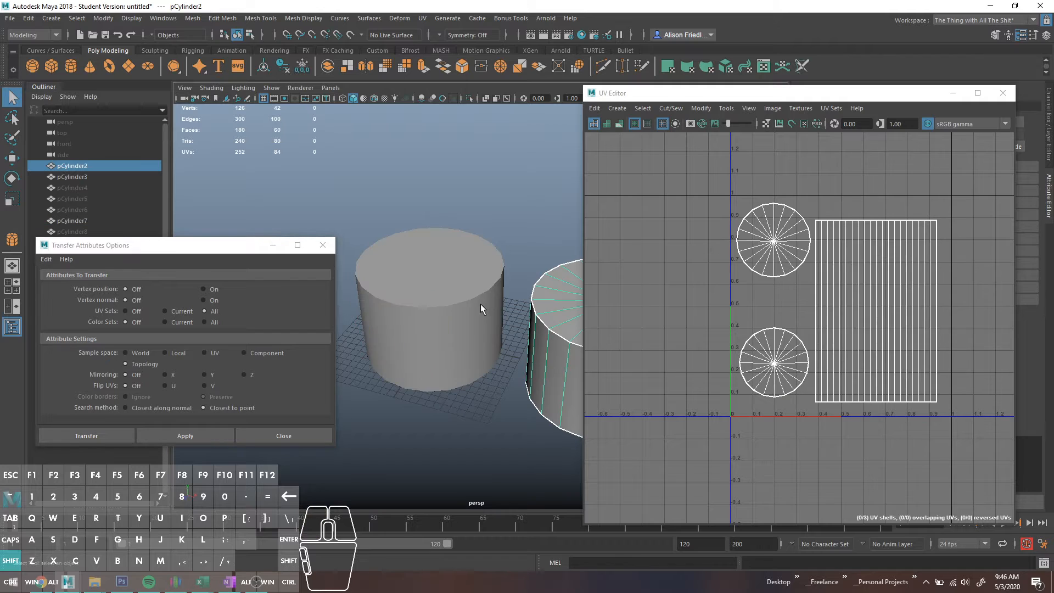
left_click(480, 304, "shift")
left_click(144, 354)
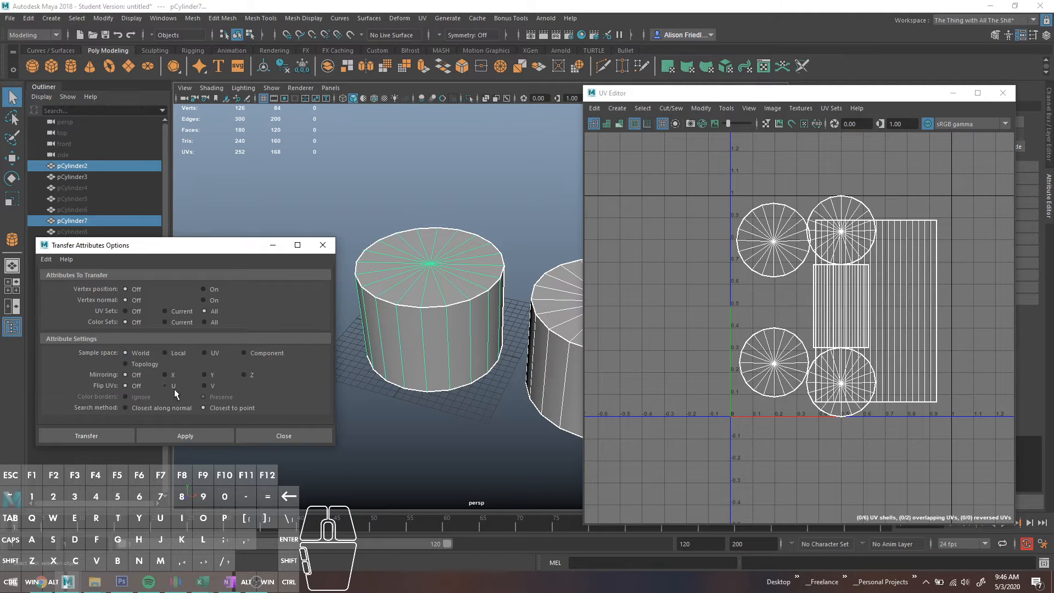
left_click(194, 437)
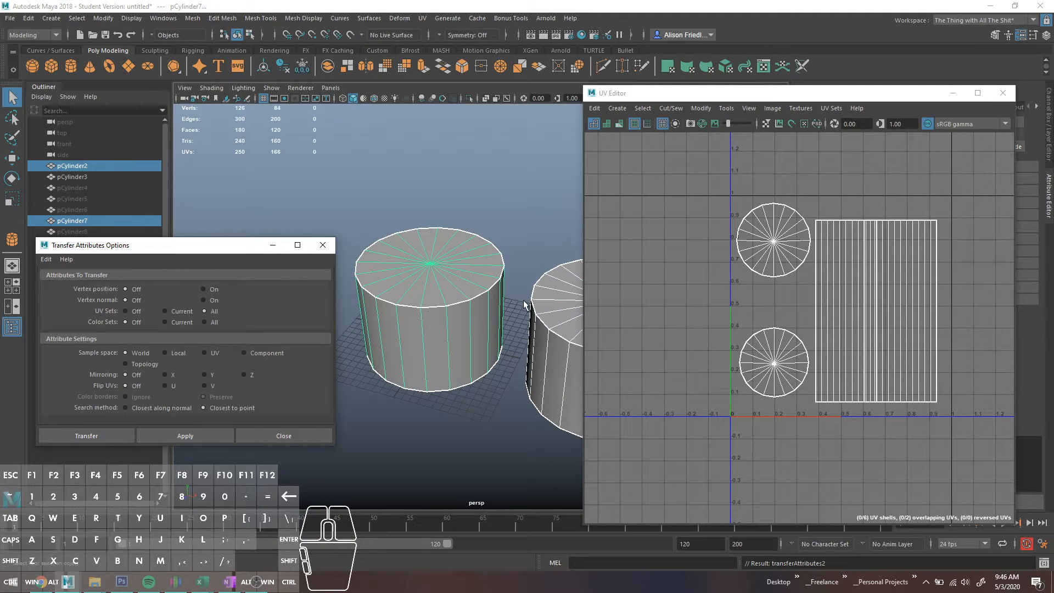
left_click(484, 255)
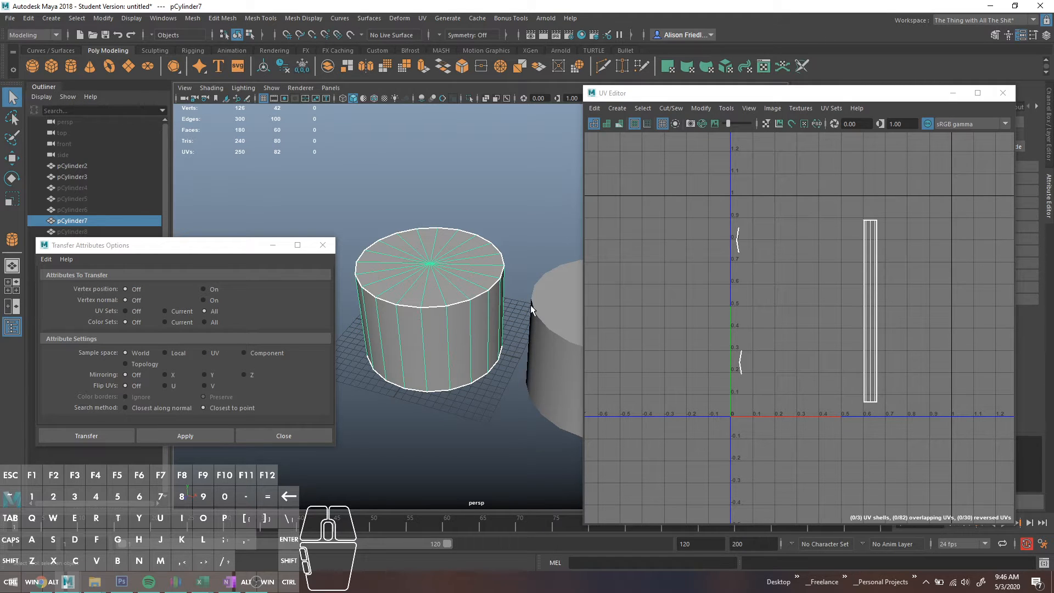
- Try transferring the right cylinder's UV sets to pCylinder7 using Local sample space
left_click(552, 302)
left_click(499, 290, "shift")
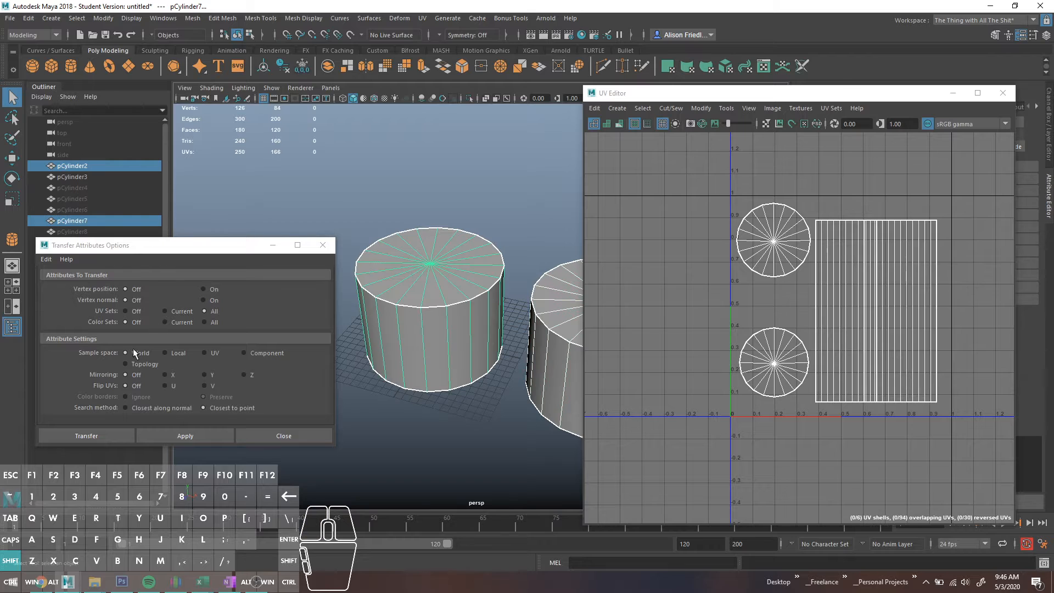
left_click(172, 351)
left_click(200, 433)
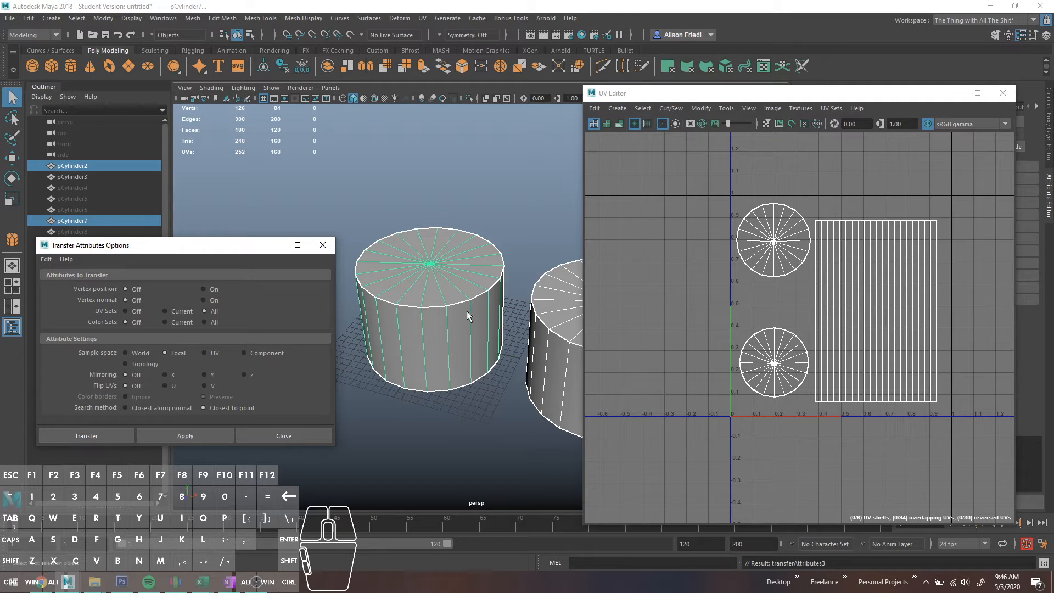
- Transfer the UV sets from pCylinder3 to pCylinder7 using Component sample space
left_click(522, 331)
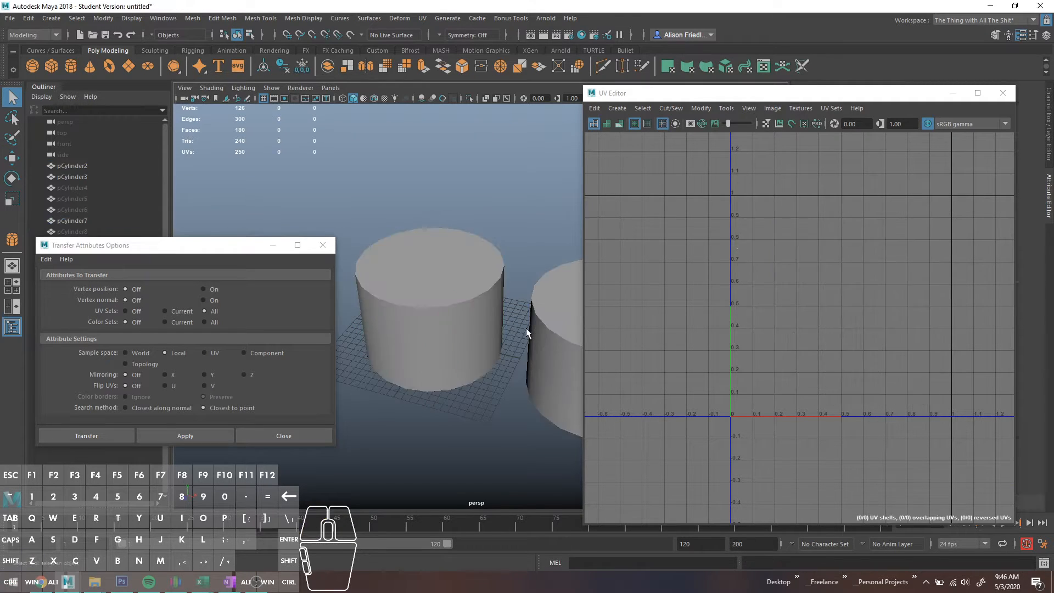
left_click_drag(522, 331, 535, 331)
left_click(266, 352)
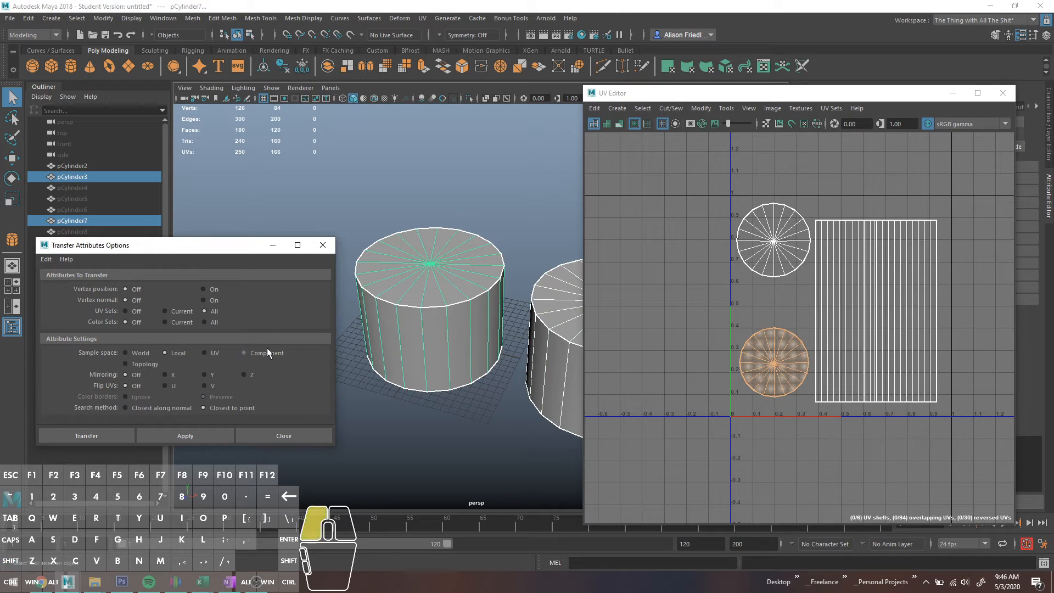
left_click(183, 439)
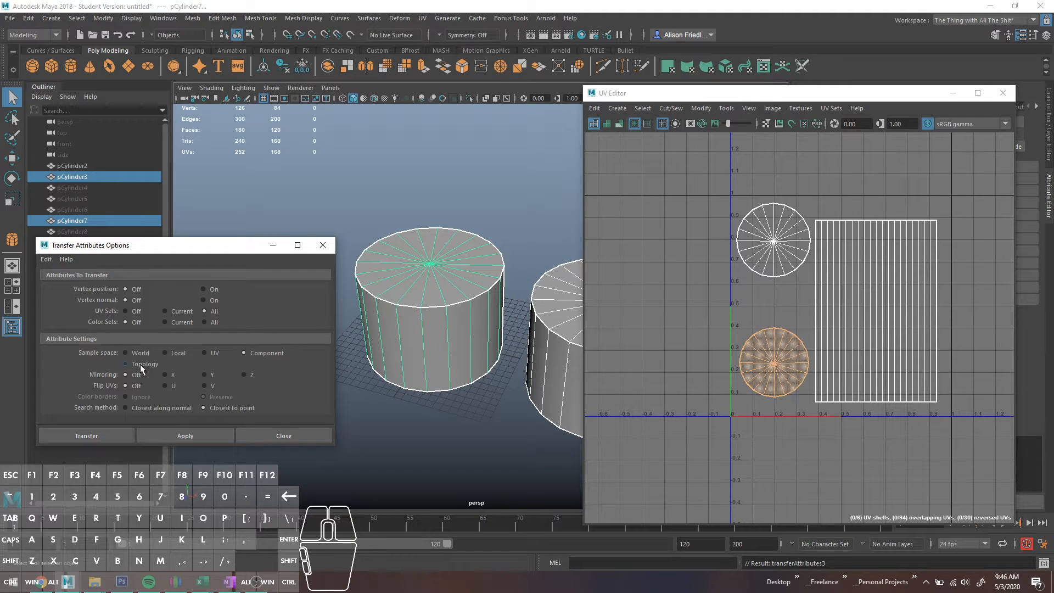
- Rename the right cylinder pCylinder3 to NICE
left_click(550, 298)
double_click(82, 177)
type("NICE")
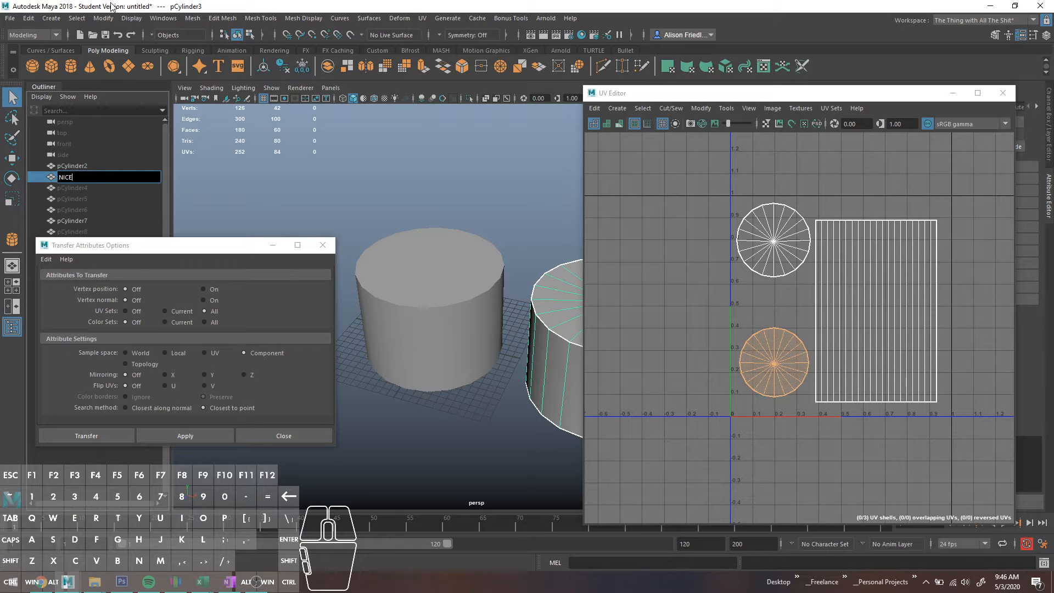
key("Return")
- Minimize the UV Editor and set Translate X and Translate Z of NICE to 0
left_click(953, 94)
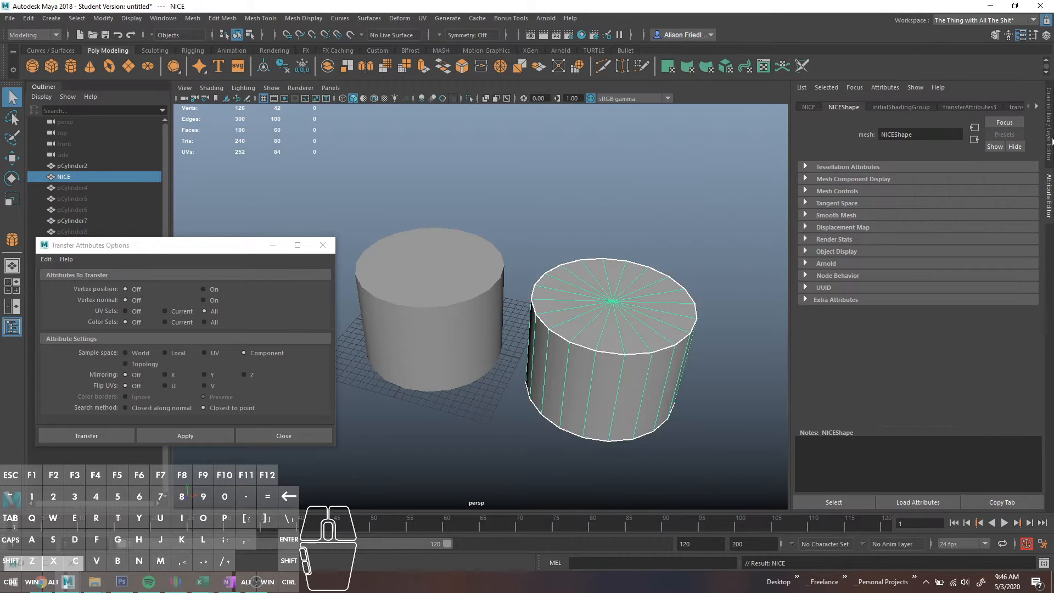
left_click(1021, 136)
left_click(1020, 118, "ctrl")
type("0")
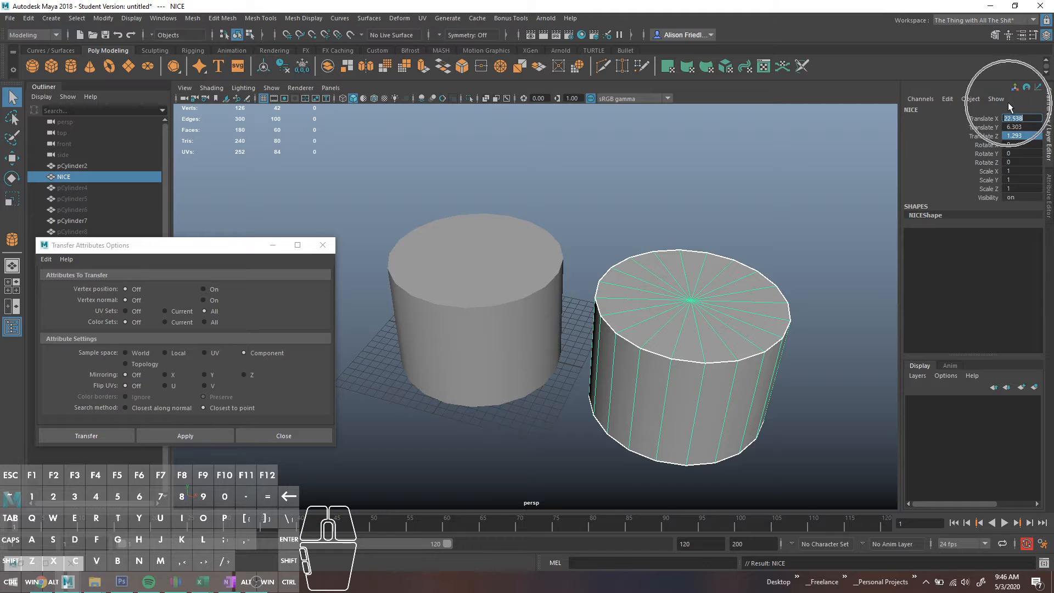
key("Return")
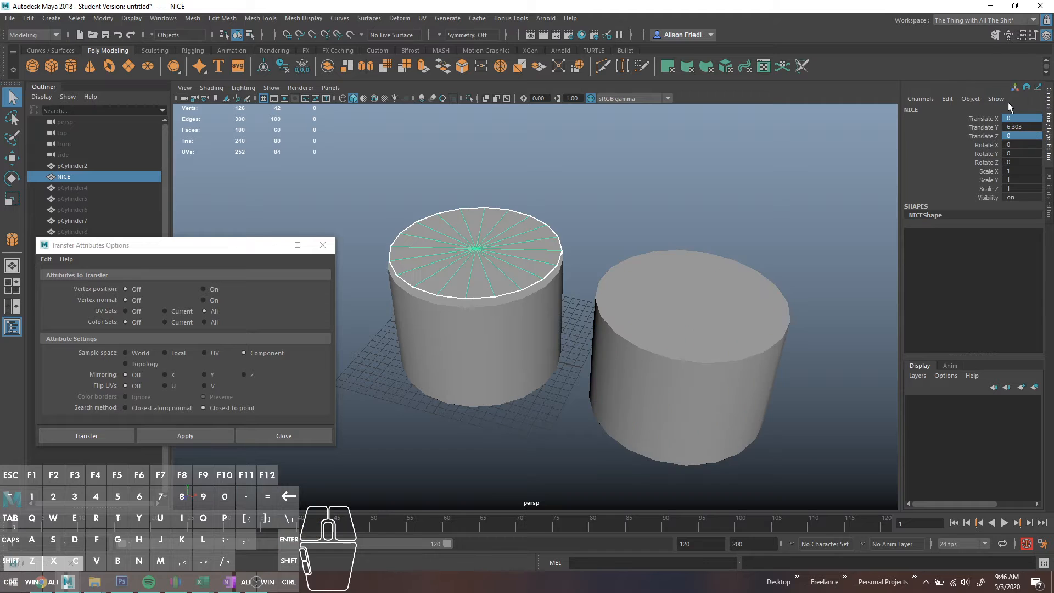
- Delete the leftover right cylinder and select pCylinder7
left_click(737, 336)
key("Delete")
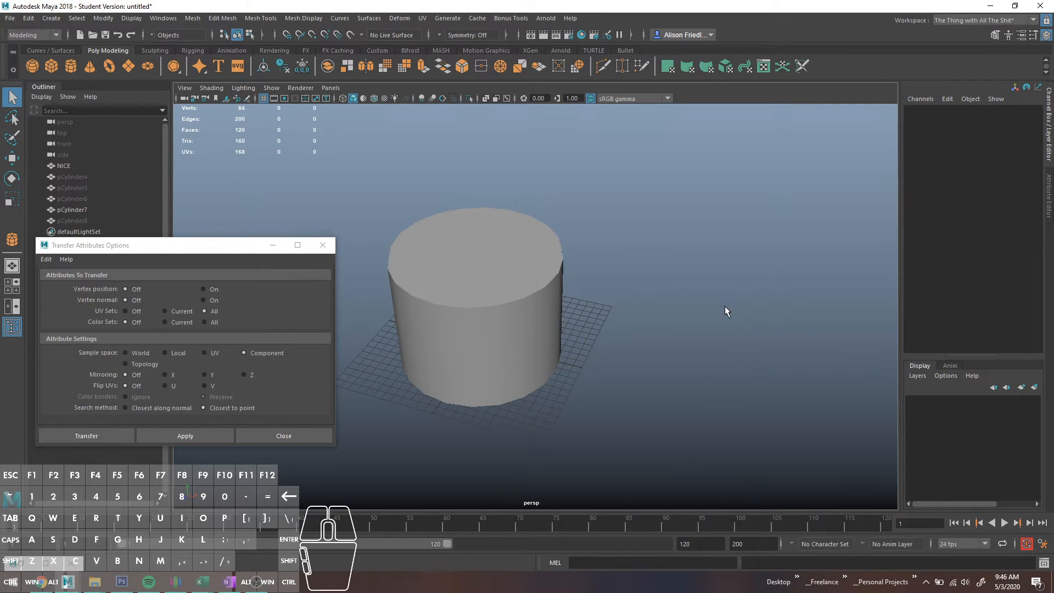
left_click(538, 266)
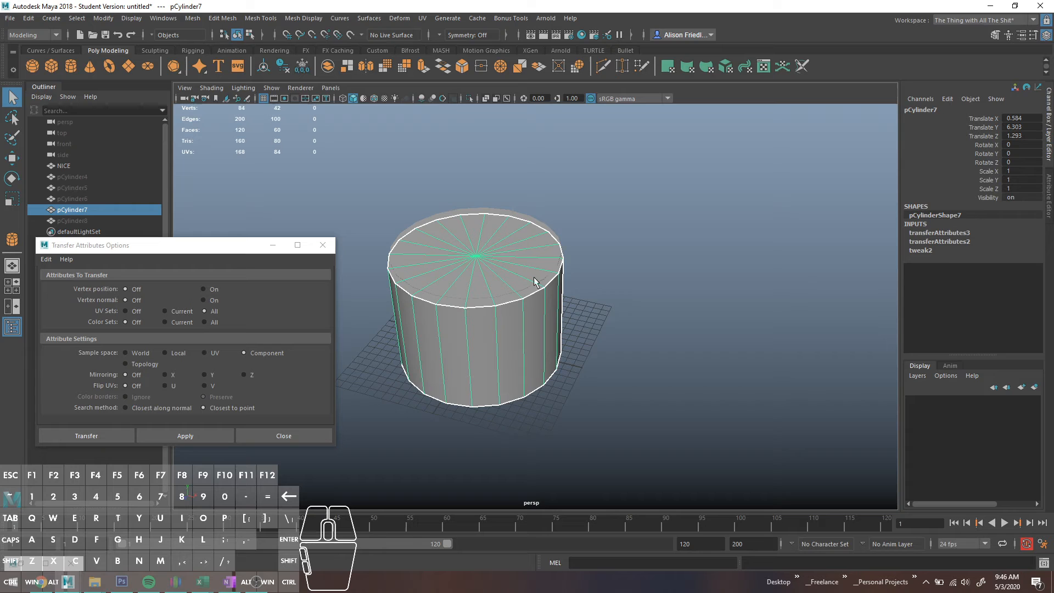
- Set Translate X and Translate Z of pCylinder7 to 0
left_click(1020, 135)
left_click(1016, 119, "ctrl")
type("0")
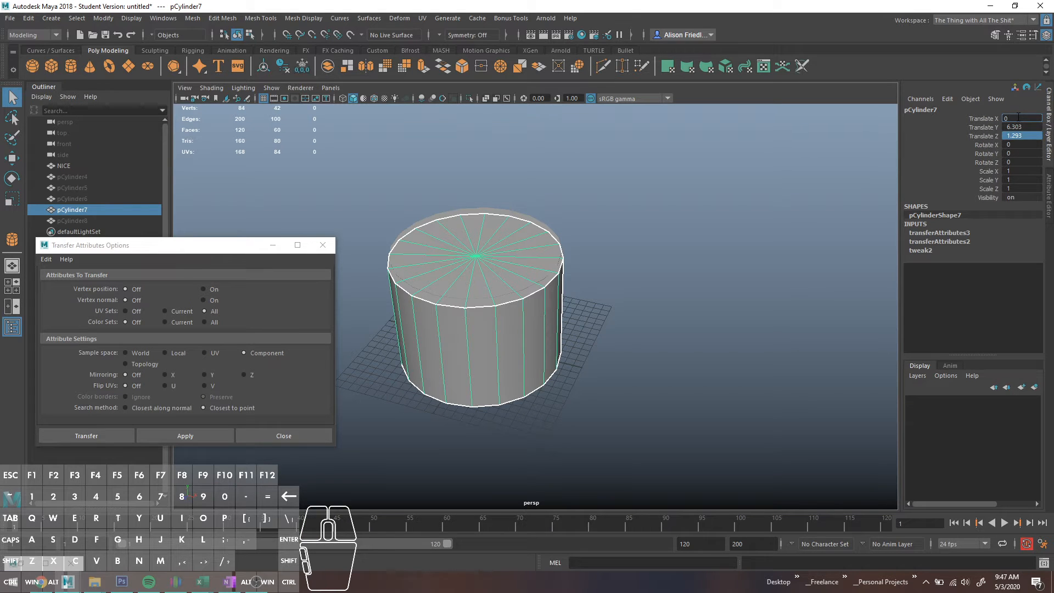
key("Return")
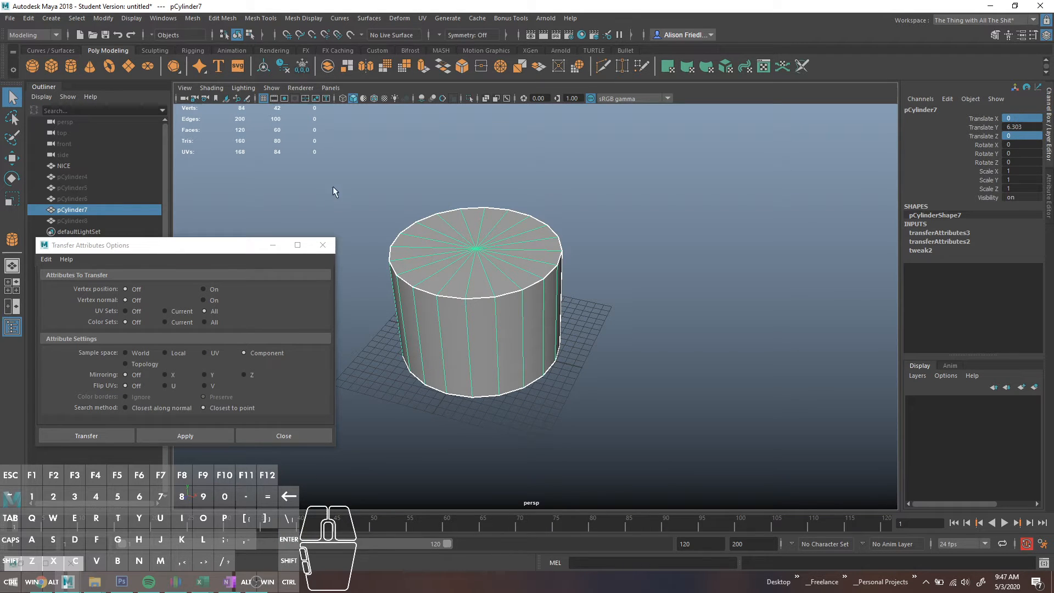
- Transfer all UV sets from NICE to pCylinder7 using World sample space, with the UV Editor restored
left_click_drag(125, 240, 161, 290)
left_click(107, 220)
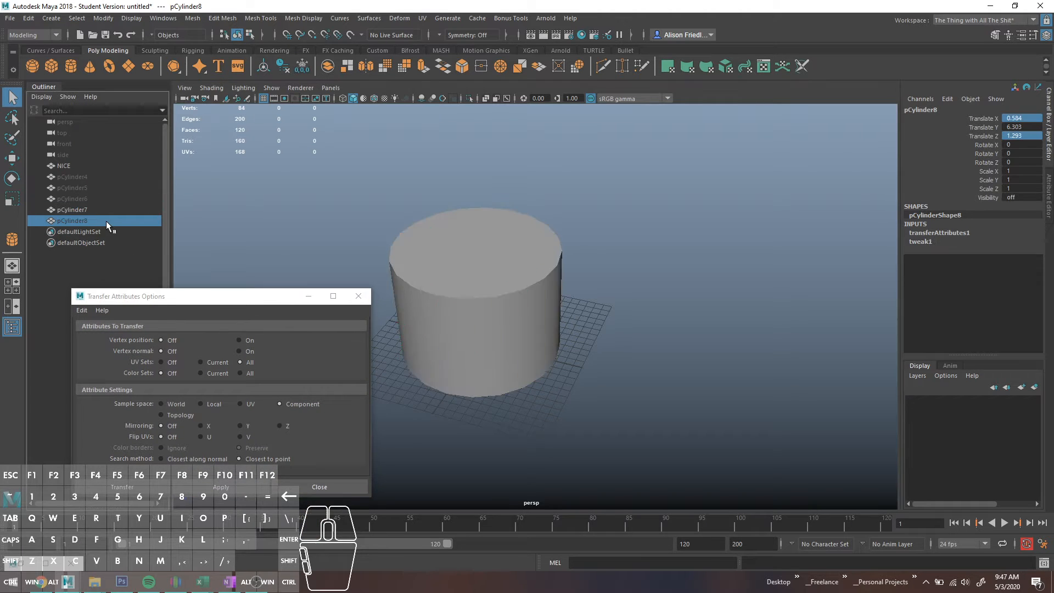
left_click(70, 166)
left_click(88, 209, "ctrl")
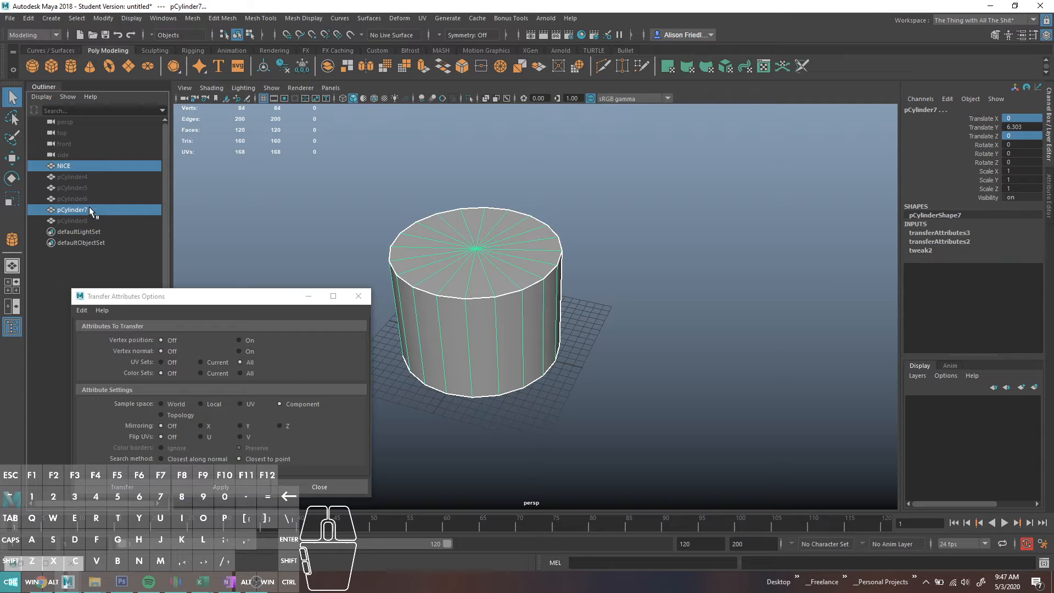
left_click(21, 563)
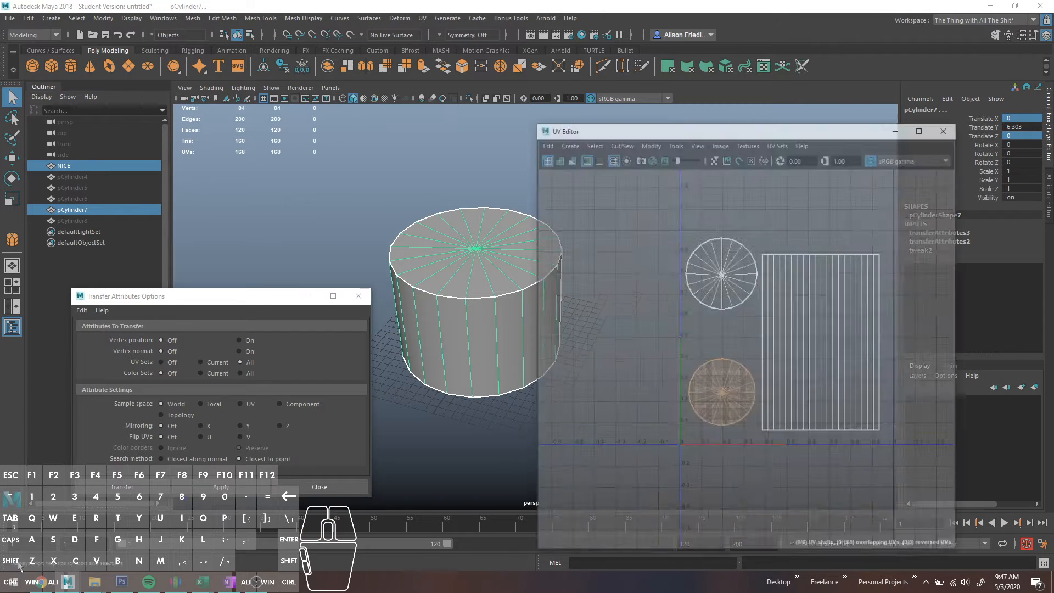
left_click(235, 493)
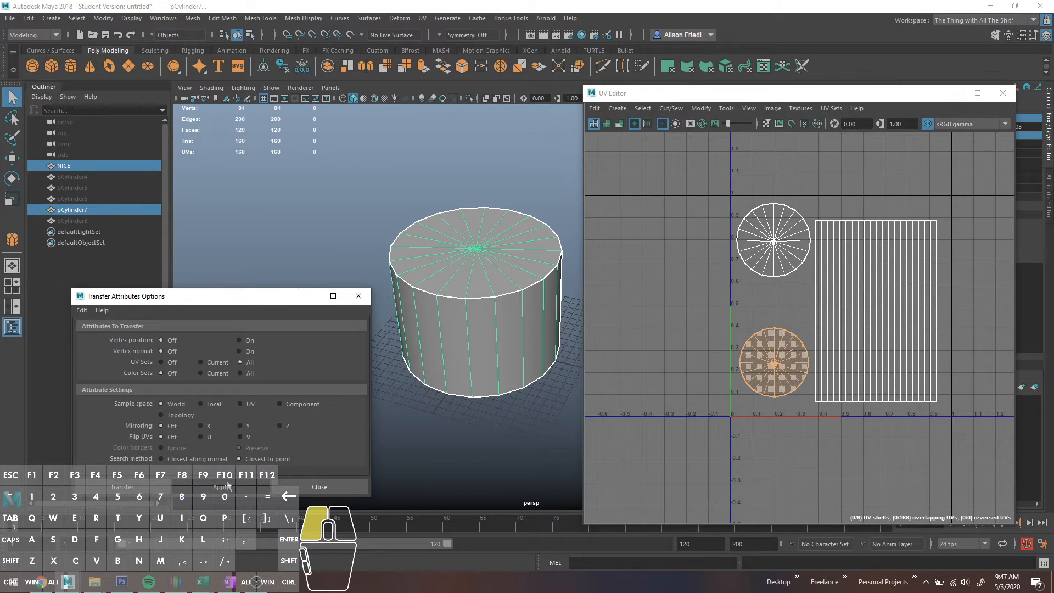
- Try to remap the UVs of pCylinder7 with an automatic projection
left_click(81, 204)
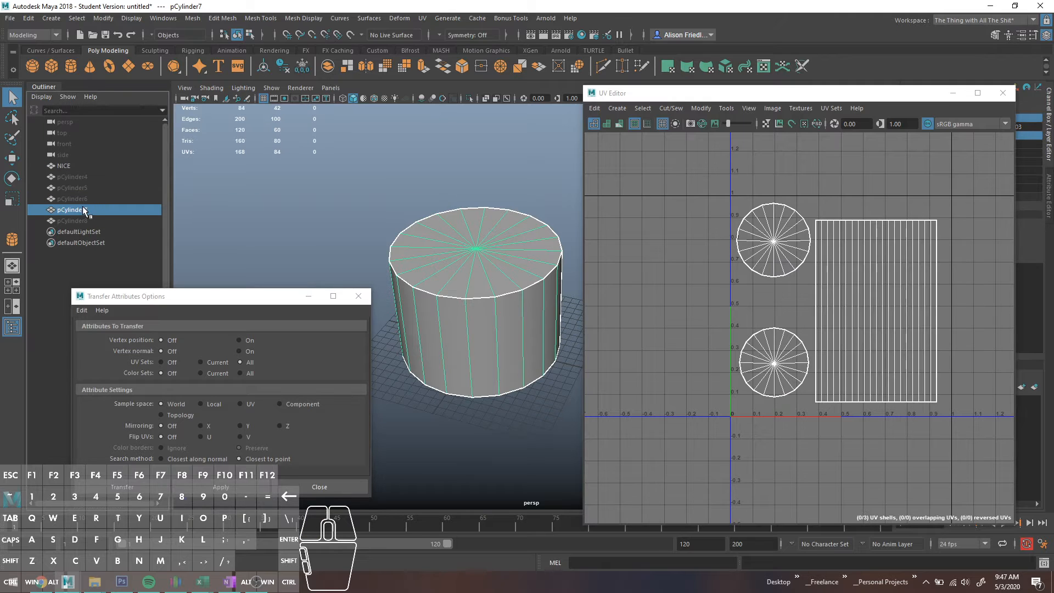
left_click(726, 66)
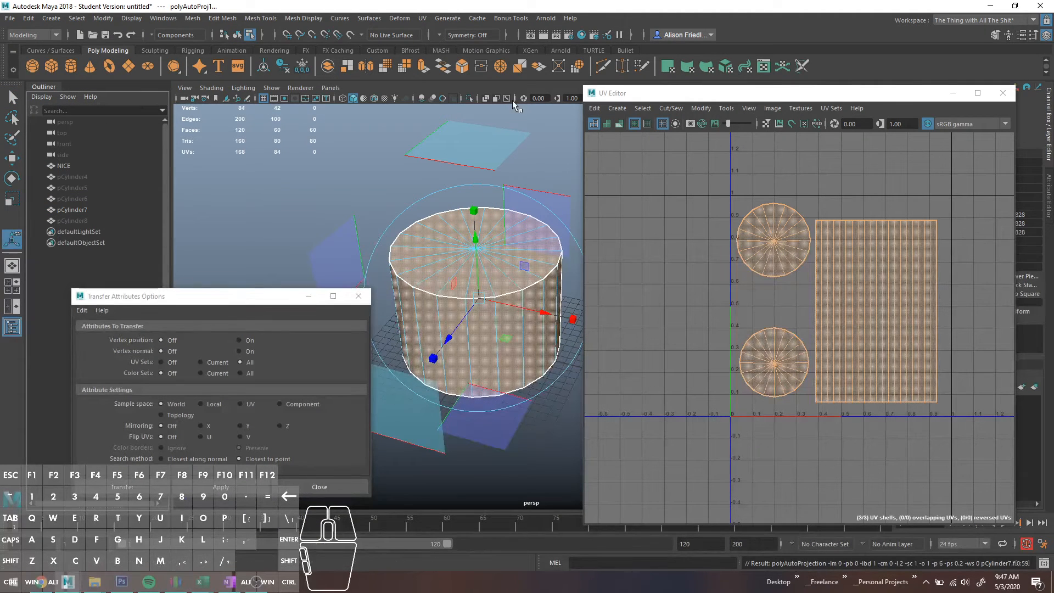
left_click(444, 141)
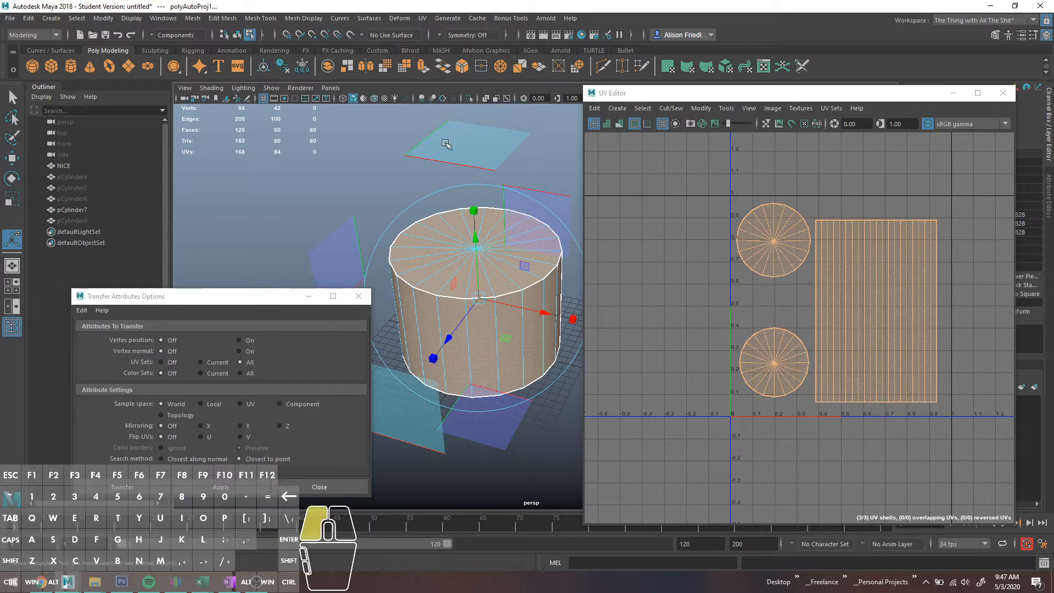
- Leave the projection and return pCylinder7 to object mode as the selected mesh
left_click(69, 210)
left_click(84, 166)
left_click(85, 211)
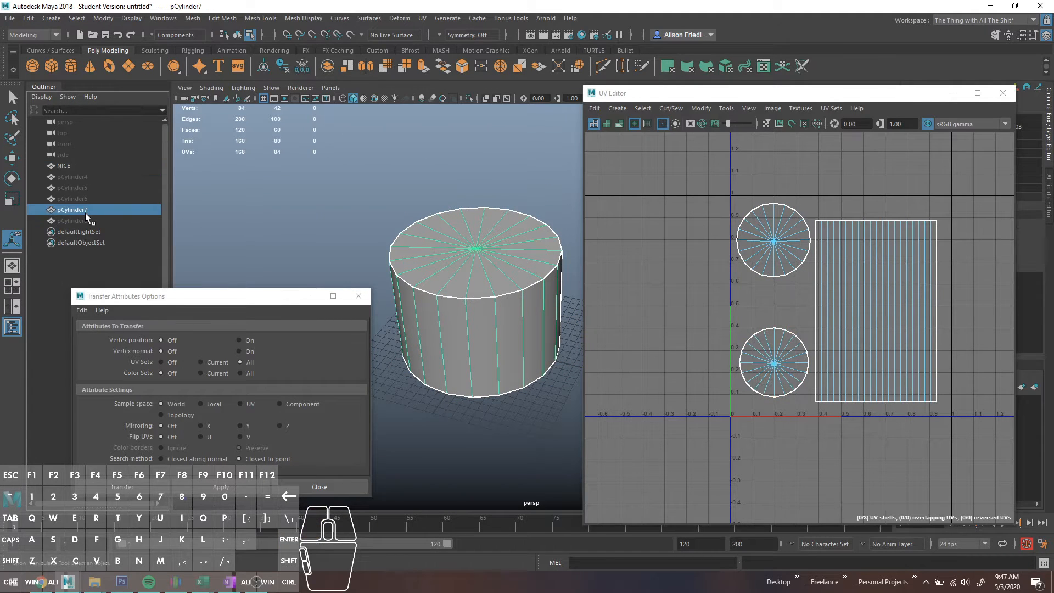
right_click(85, 212)
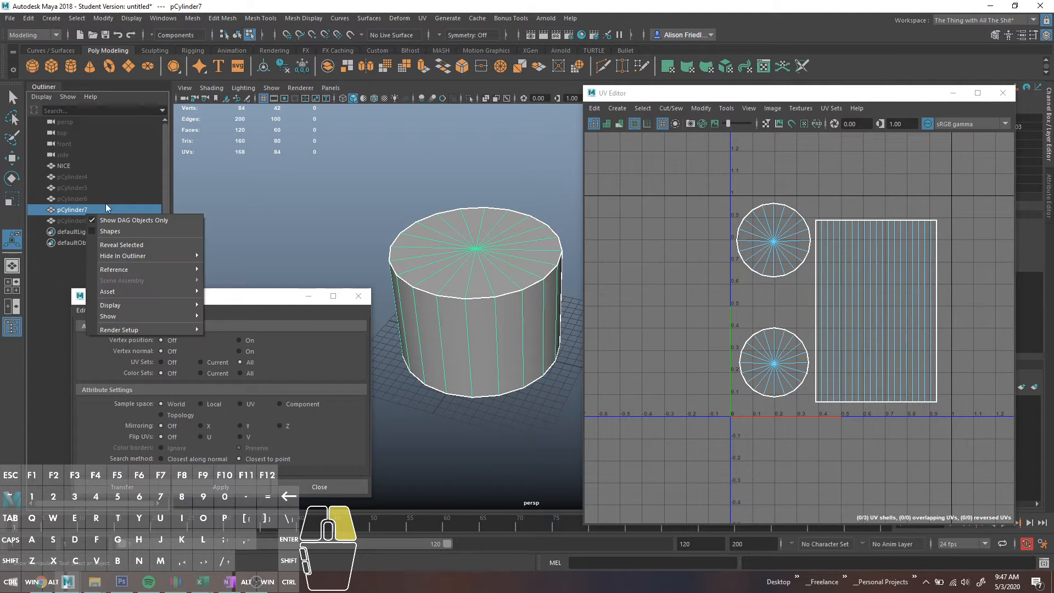
left_click(477, 237)
key("ctrl+1")
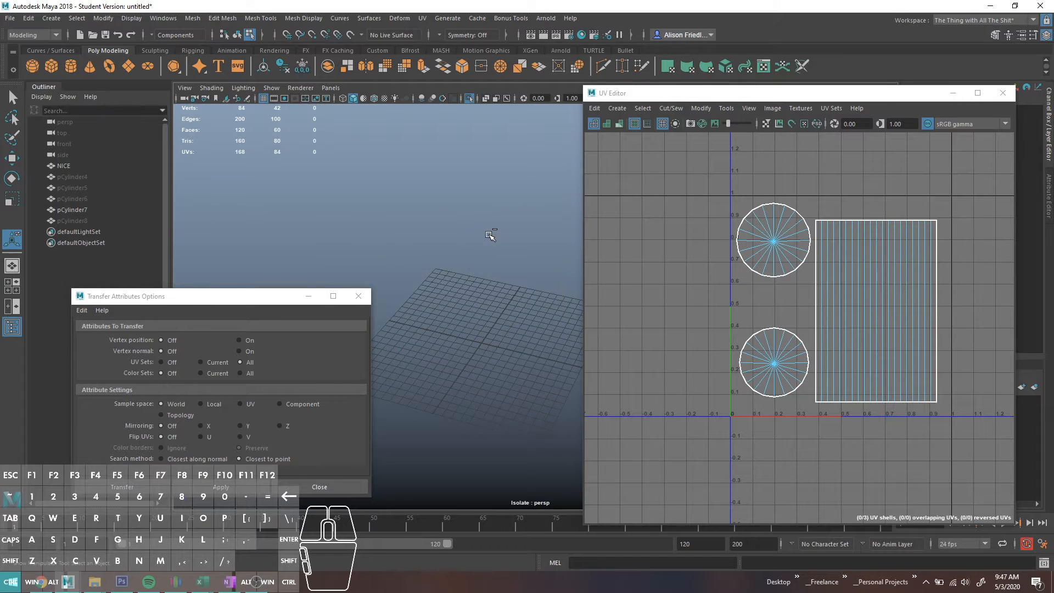
key("ctrl+1")
right_click_drag(485, 249, 501, 240)
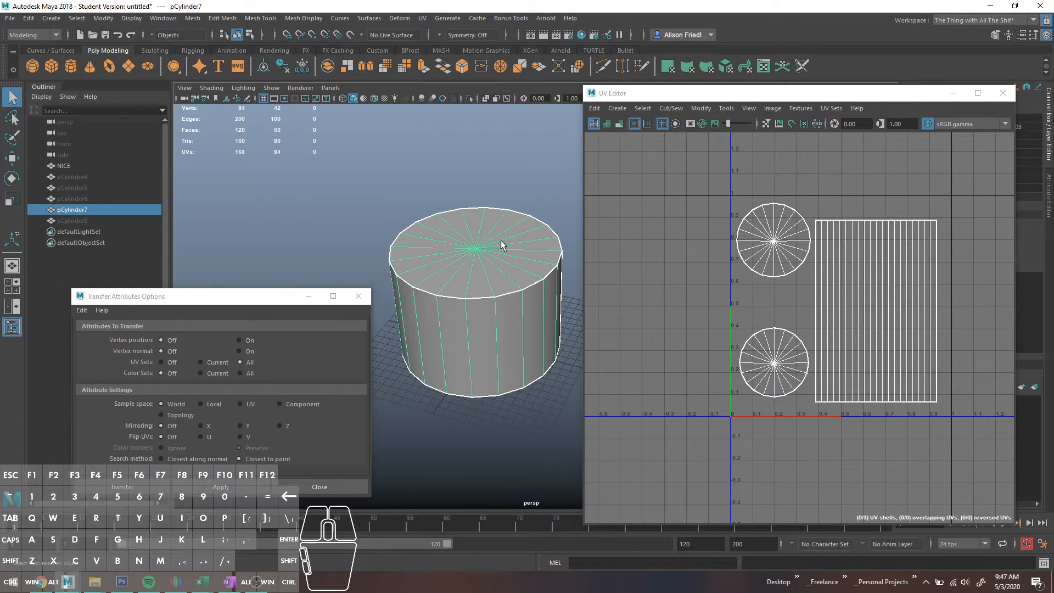
- Try the automatic UV projection on pCylinder7 again and go back to object selection
left_click(725, 66)
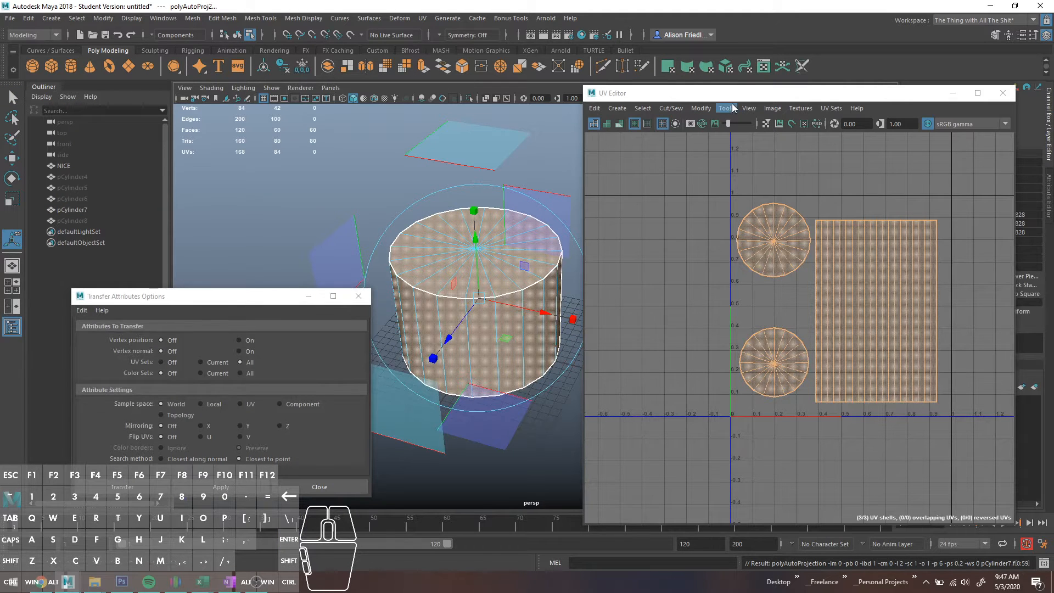
key("q")
right_click(508, 242)
left_click(561, 215)
left_click(540, 242)
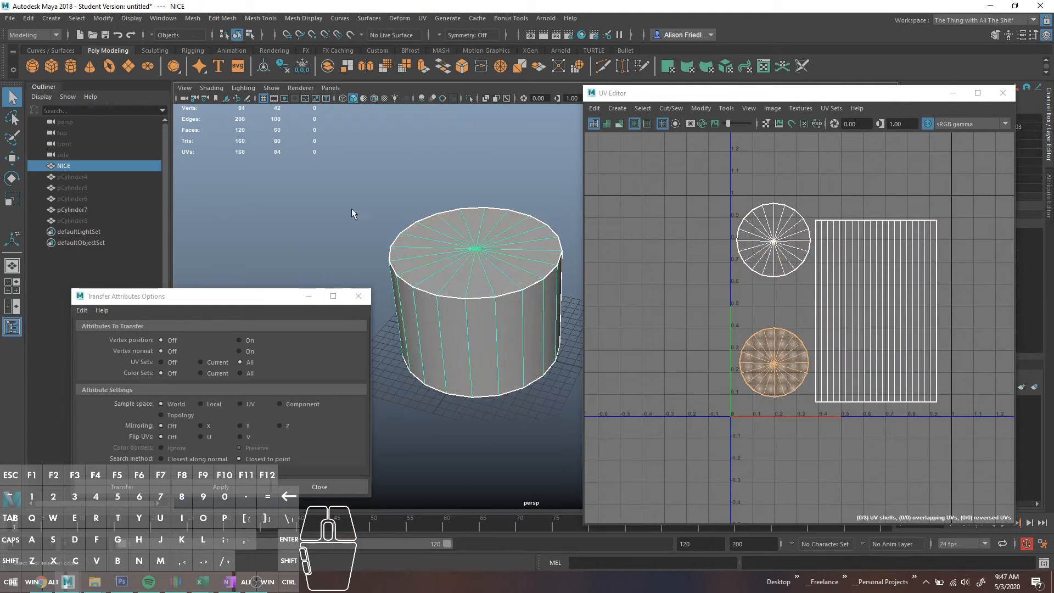
- Isolate pCylinder7 in the viewport and hide both NICE and pCylinder7
left_click(100, 207)
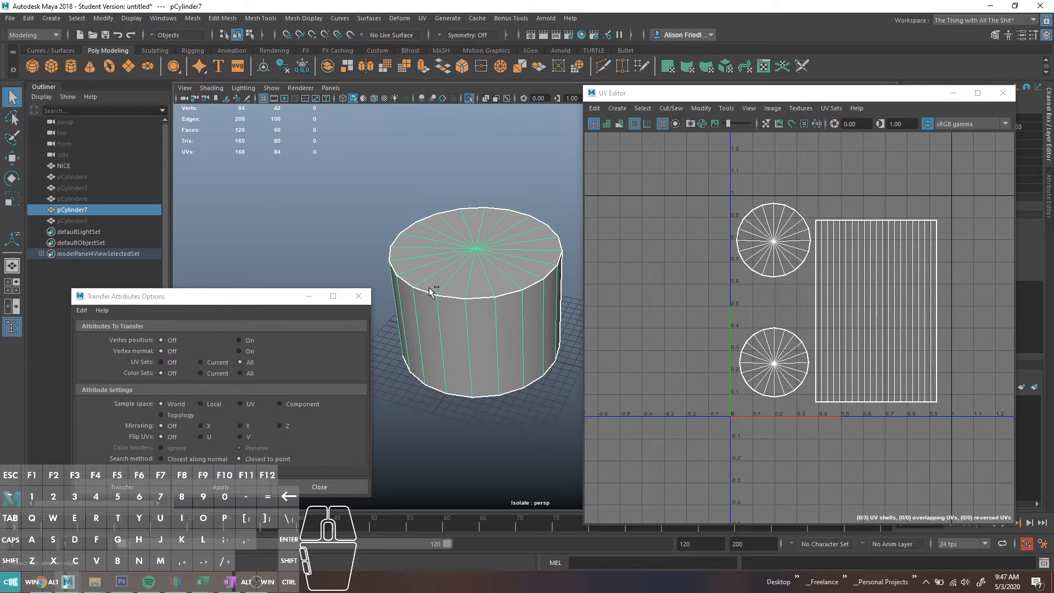
key("ctrl+1")
left_click(89, 163)
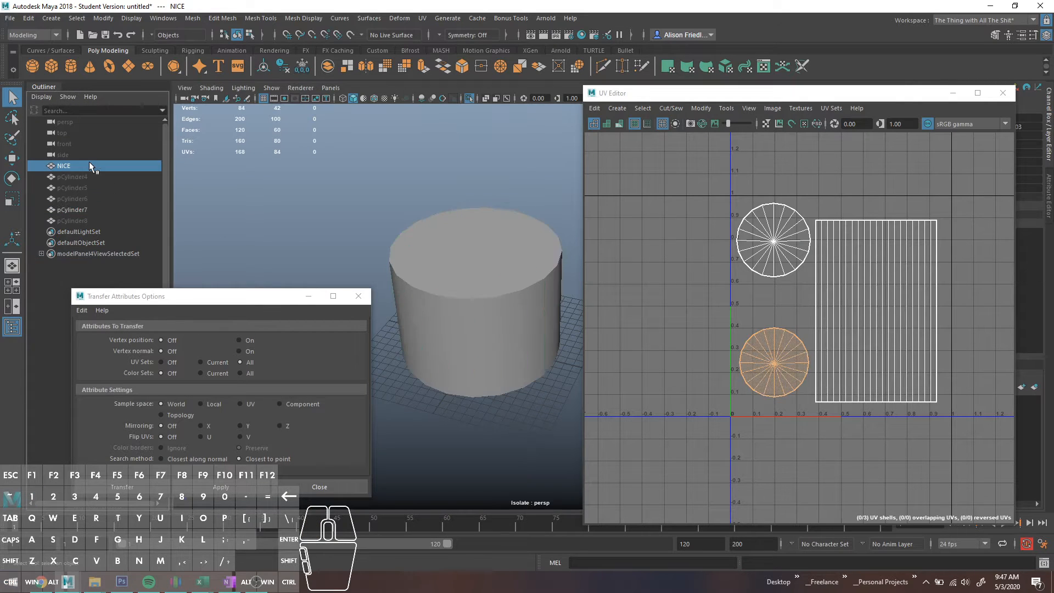
key("ctrl+h")
left_click(571, 300)
left_click_drag(571, 299, 538, 290)
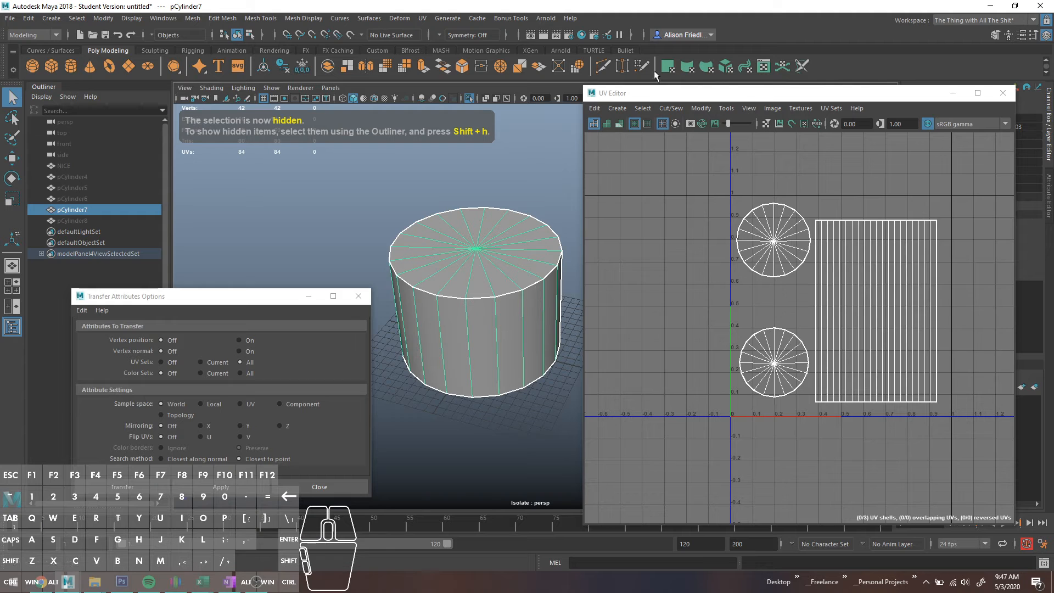
key("ctrl+h")
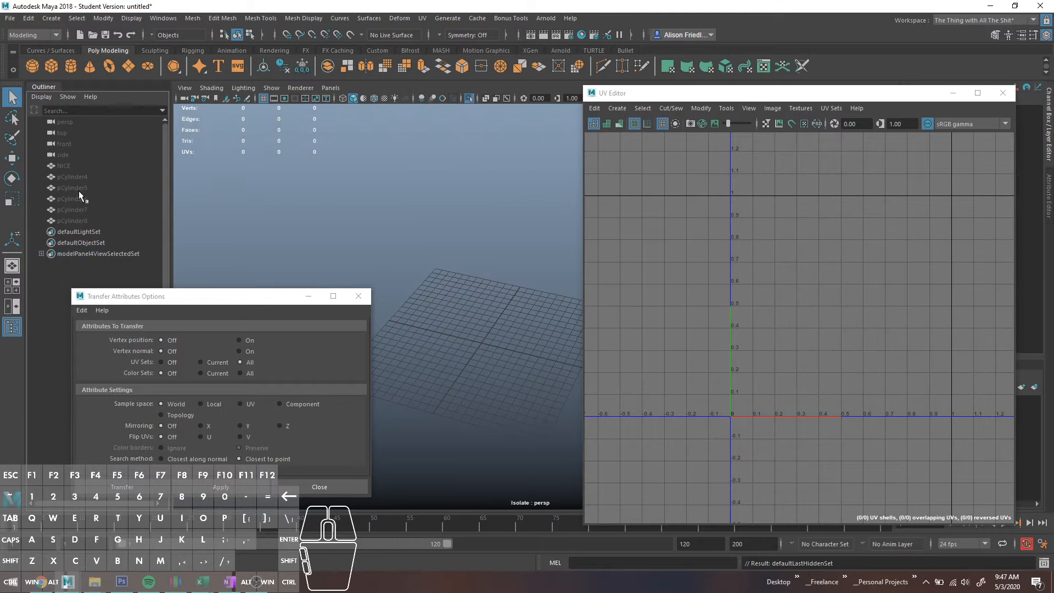
- Delete pCylinder7 and show NICE and pCylinder4 again with view isolation turned off
left_click(61, 165)
key("shift+h")
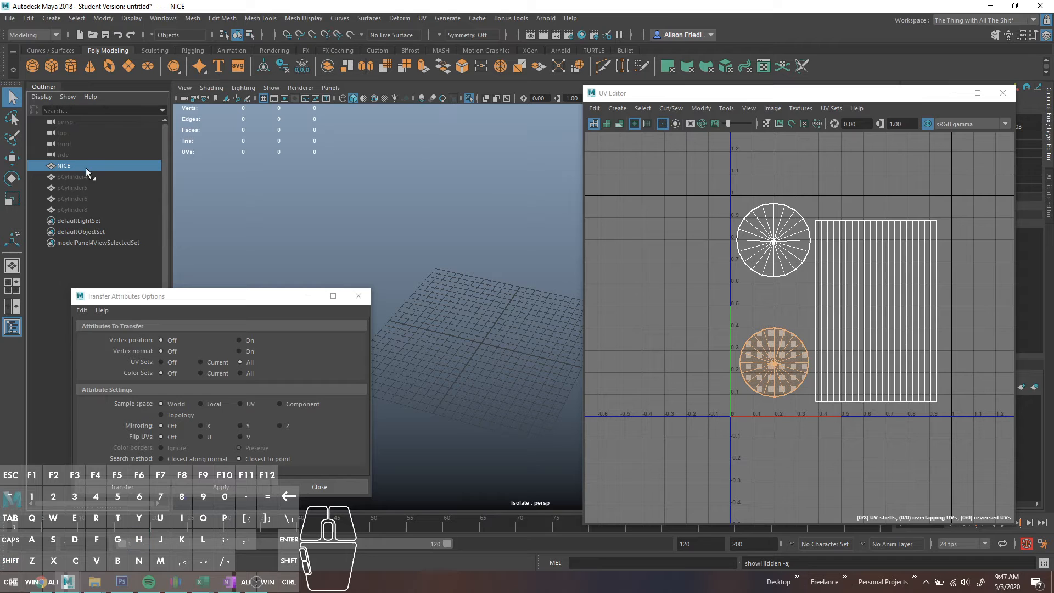
left_click(77, 174)
left_click(64, 165)
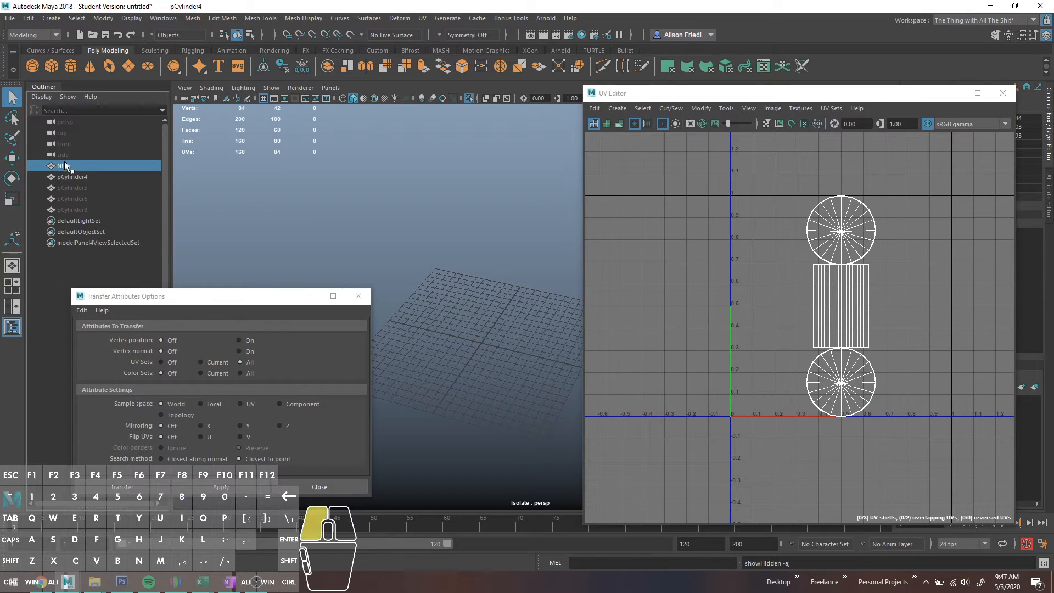
key("ctrl+1")
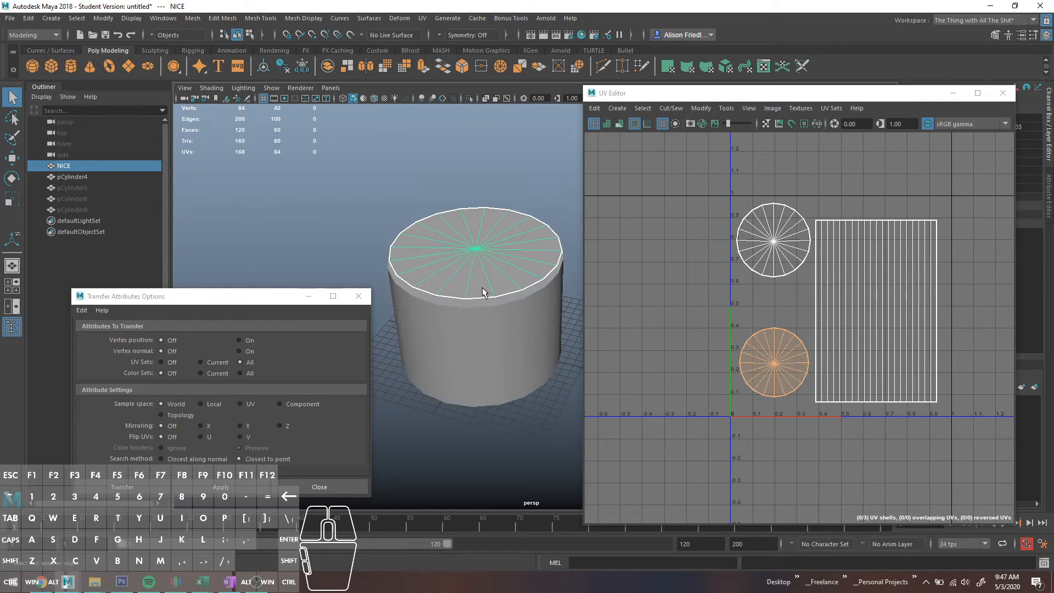
- Uncover the transform values and set Translate X and Translate Z of pCylinder4 to 0
left_click_drag(915, 99, 854, 78)
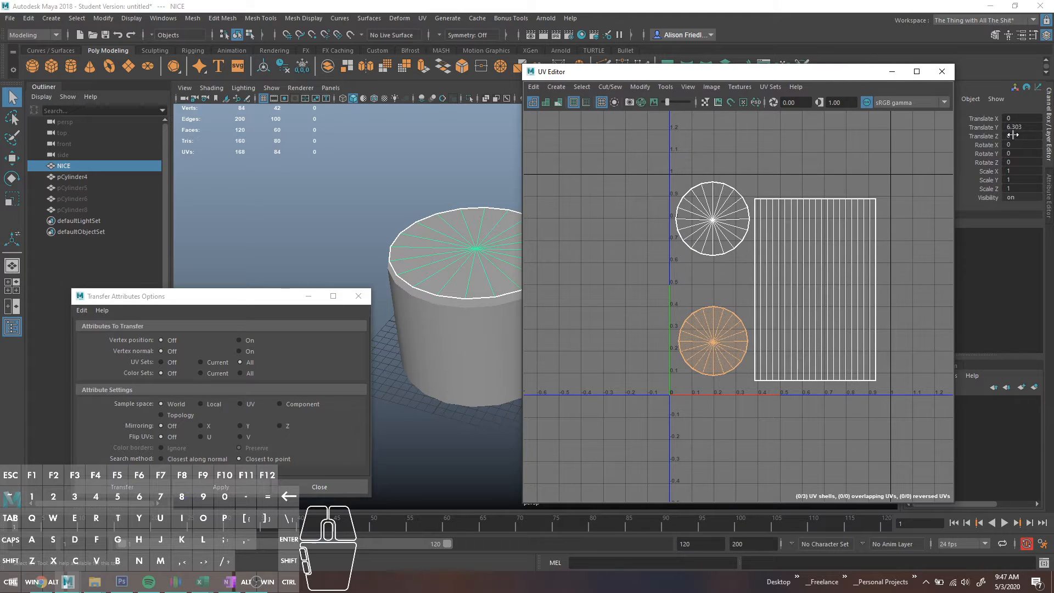
left_click(90, 174)
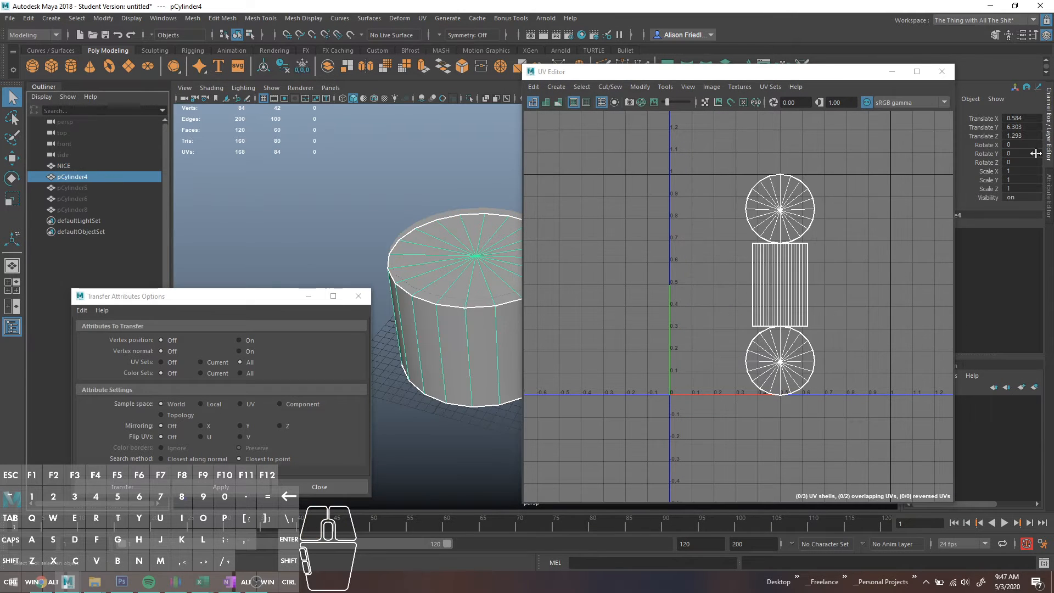
left_click(1014, 135)
left_click(1017, 117, "ctrl")
type("0")
key("Return")
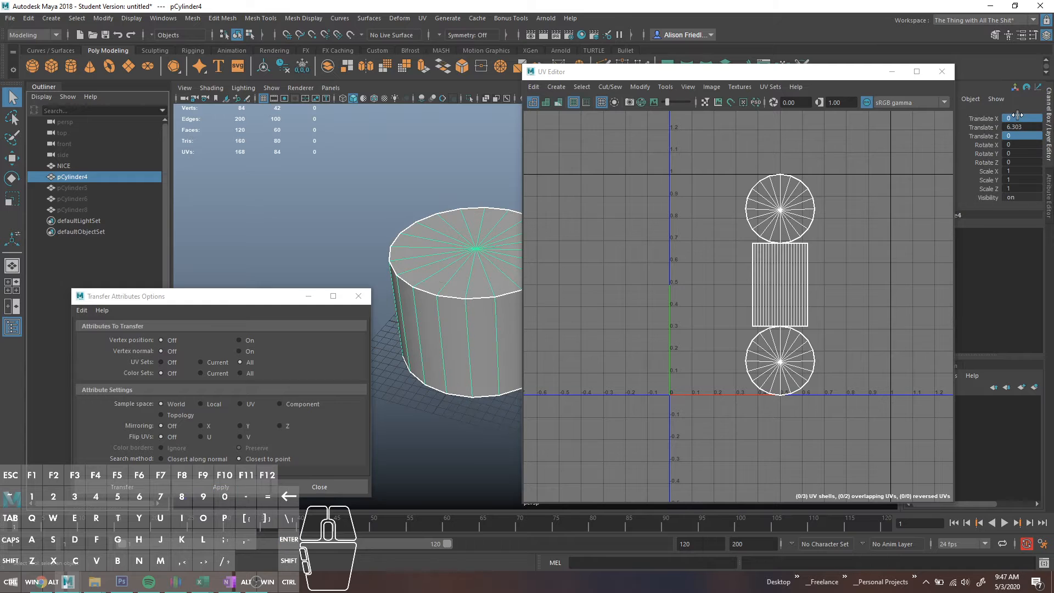
- Transfer all UV sets from NICE to pCylinder4 using World sample space
left_click(68, 164)
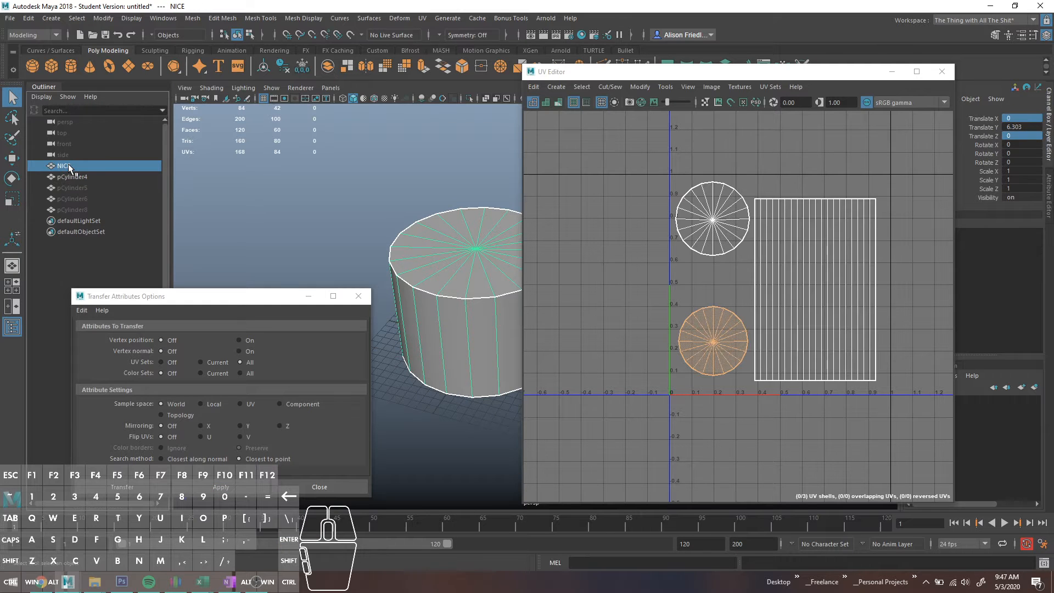
left_click(72, 177, "ctrl")
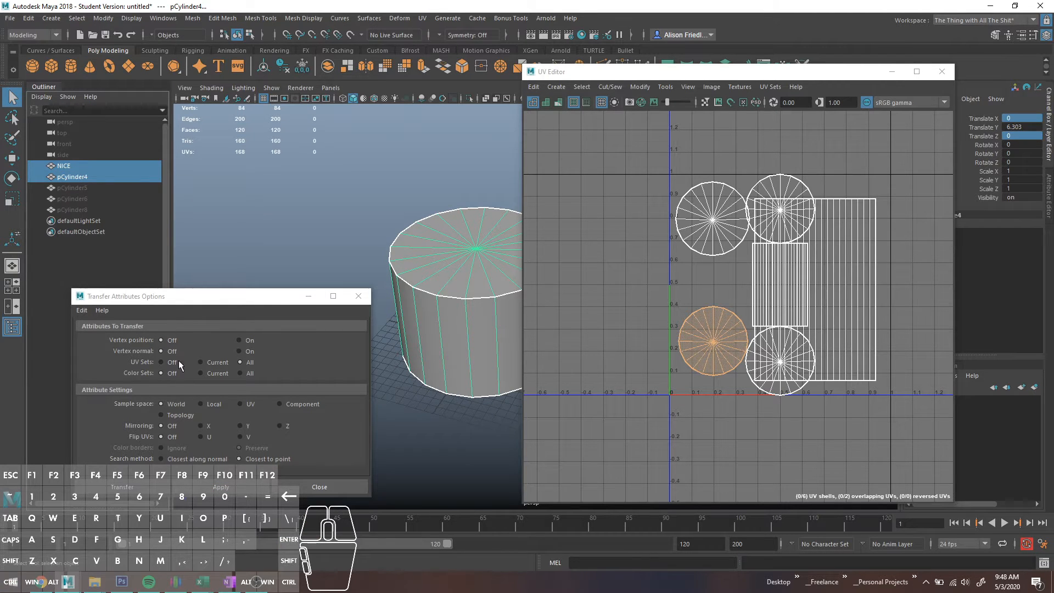
left_click(207, 484)
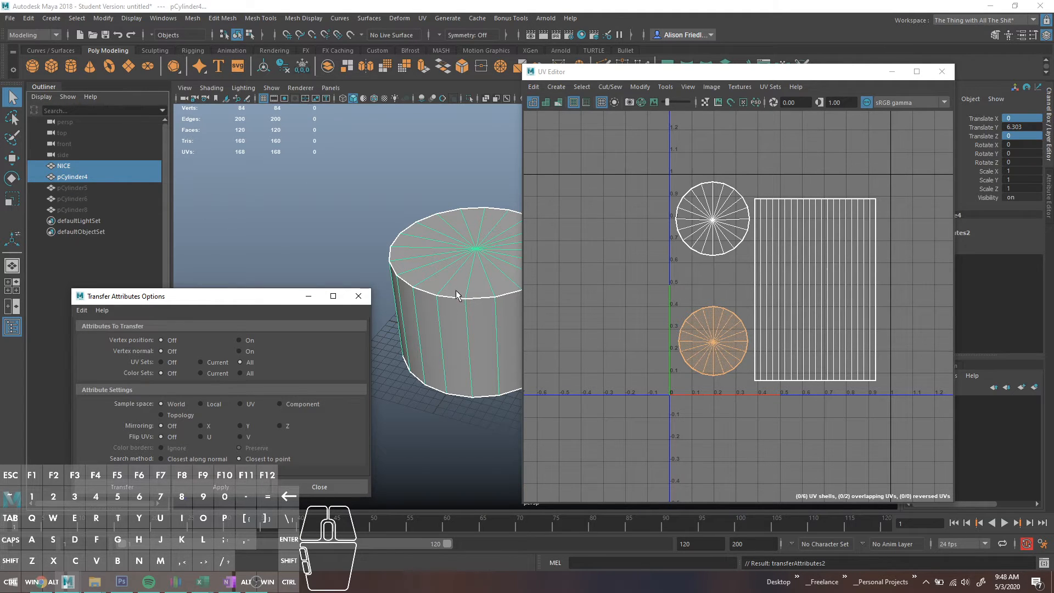
- Delete pCylinder4 and unhide pCylinder5 as the next target cylinder
left_click(455, 258)
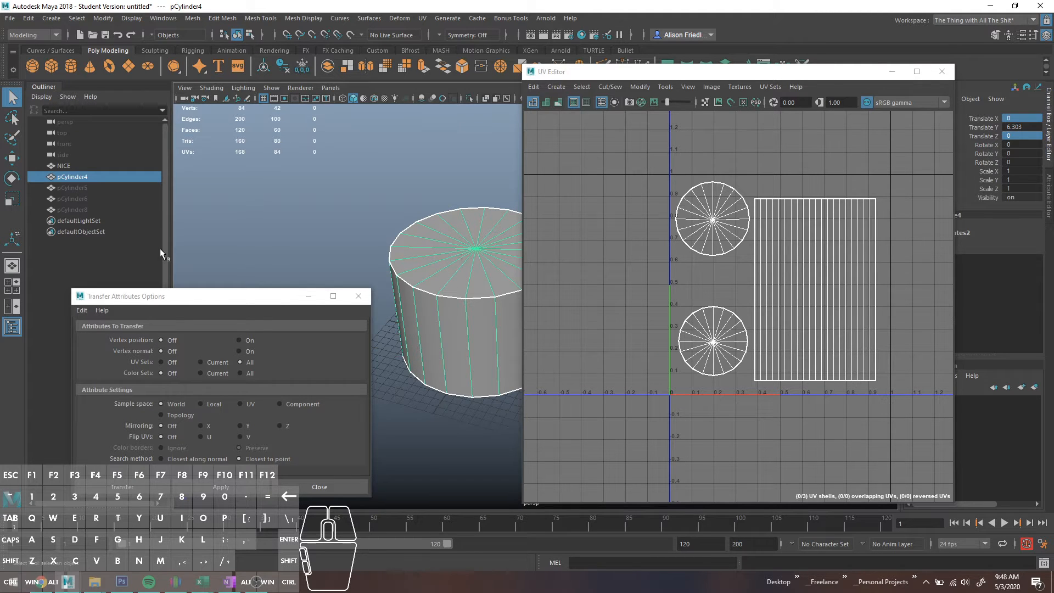
key("Delete")
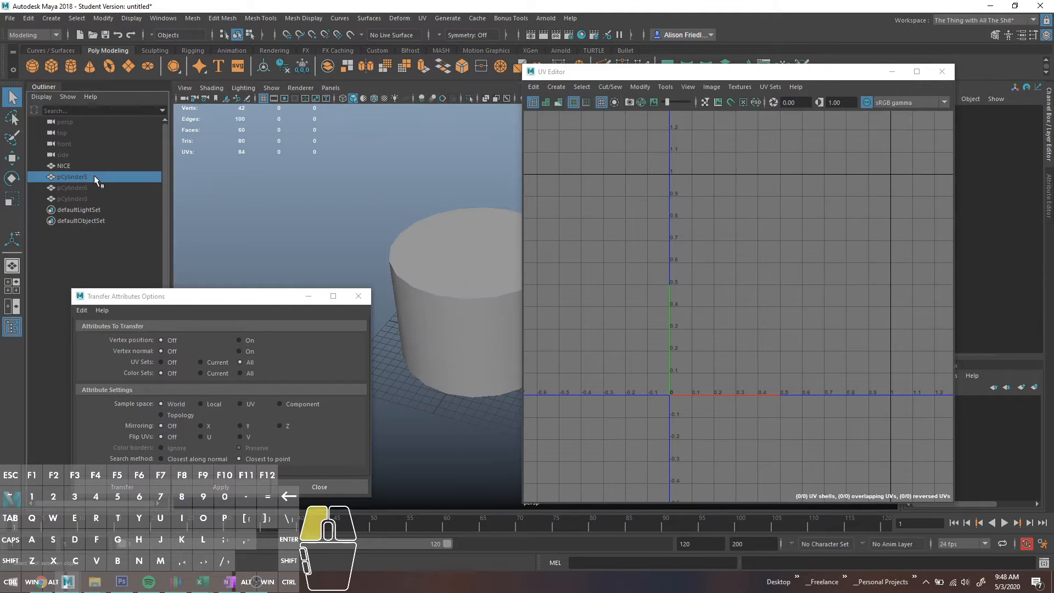
left_click(94, 176)
left_click(420, 259)
- Shift the UV Editor aside and move pCylinder5 along the X axis, well clear of NICE
key("w")
scroll(494, 300, "down", 2)
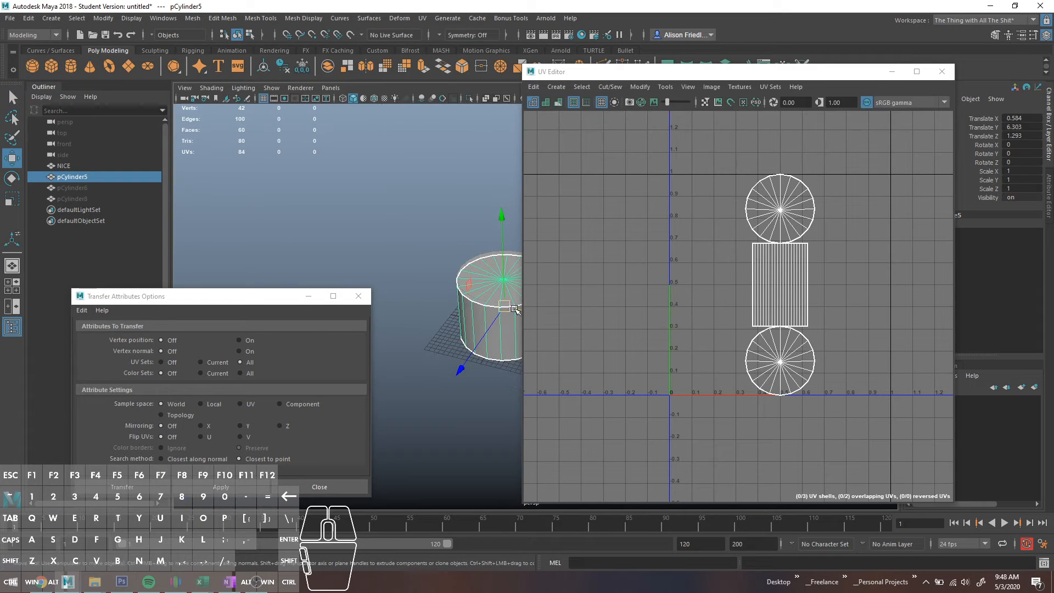
left_click_drag(522, 306, 505, 306)
left_click_drag(533, 72, 665, 110)
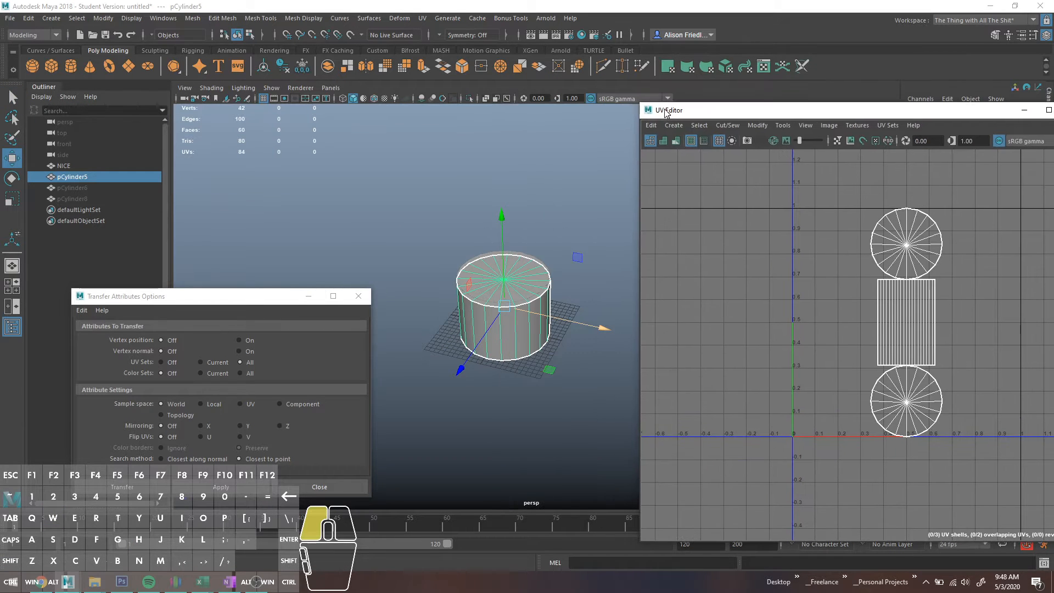
left_click_drag(544, 324, 374, 288)
- Rotate pCylinder5 onto its side and scale it uniformly to roughly twice its size
key("e")
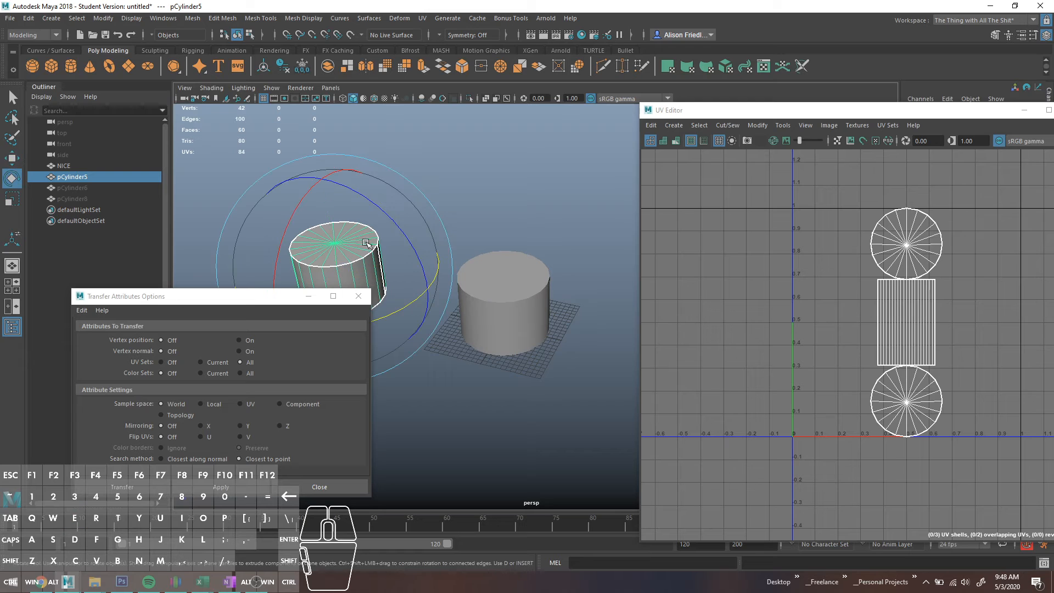
left_click_drag(386, 210, 435, 294)
key("r")
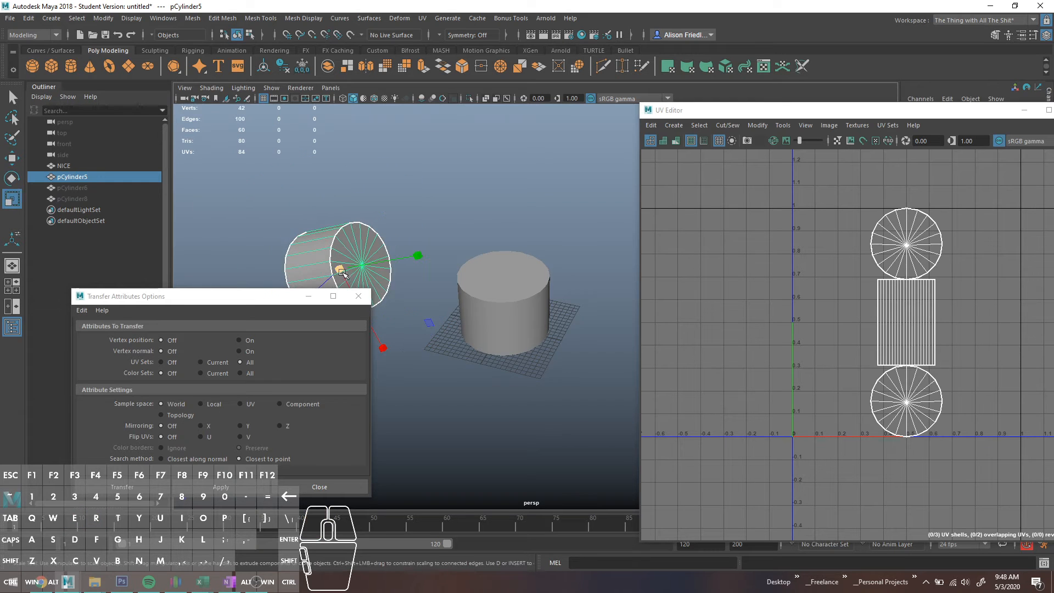
left_click_drag(357, 281, 423, 277)
key("w")
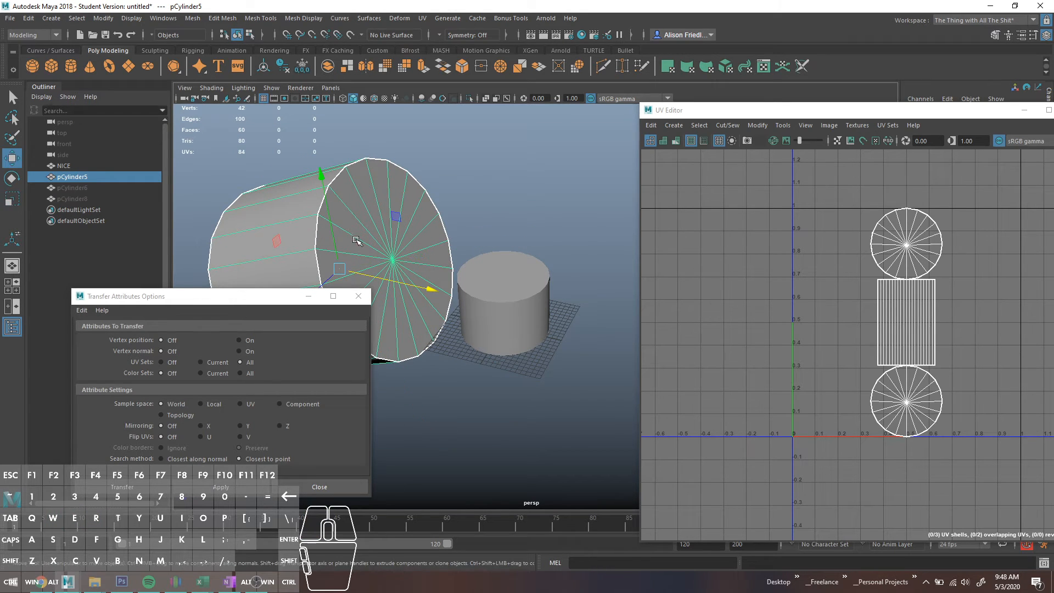
- Freeze pCylinder5's transformations and snap its pivot to a vertex on NICE's upper rim, moving the UV Editor clear of the cylinders
left_click(302, 66)
left_click_drag(818, 113, 690, 229)
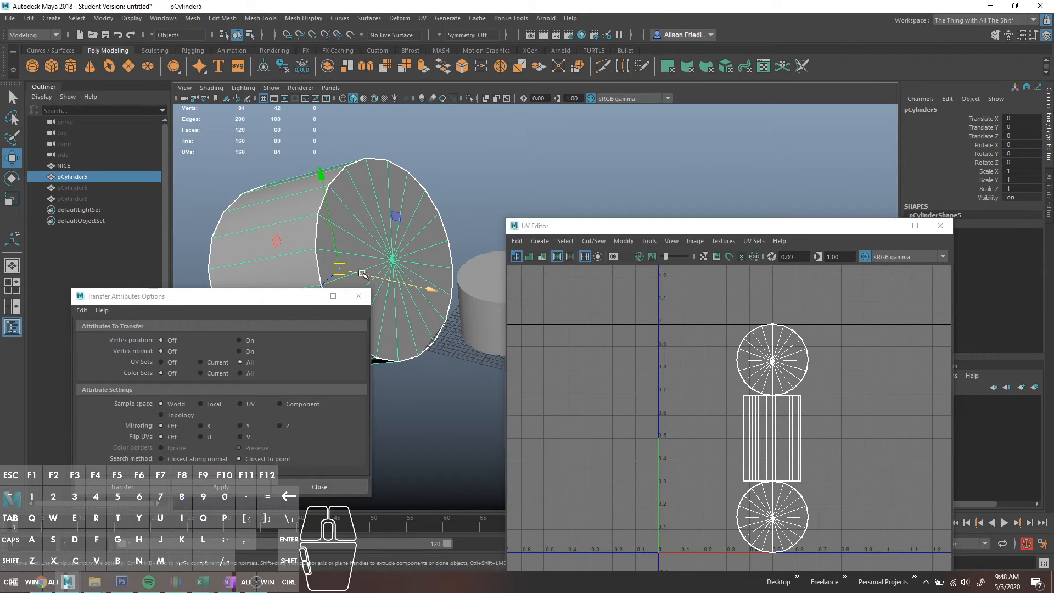
key("d")
key("v")
left_click_drag(341, 268, 636, 177)
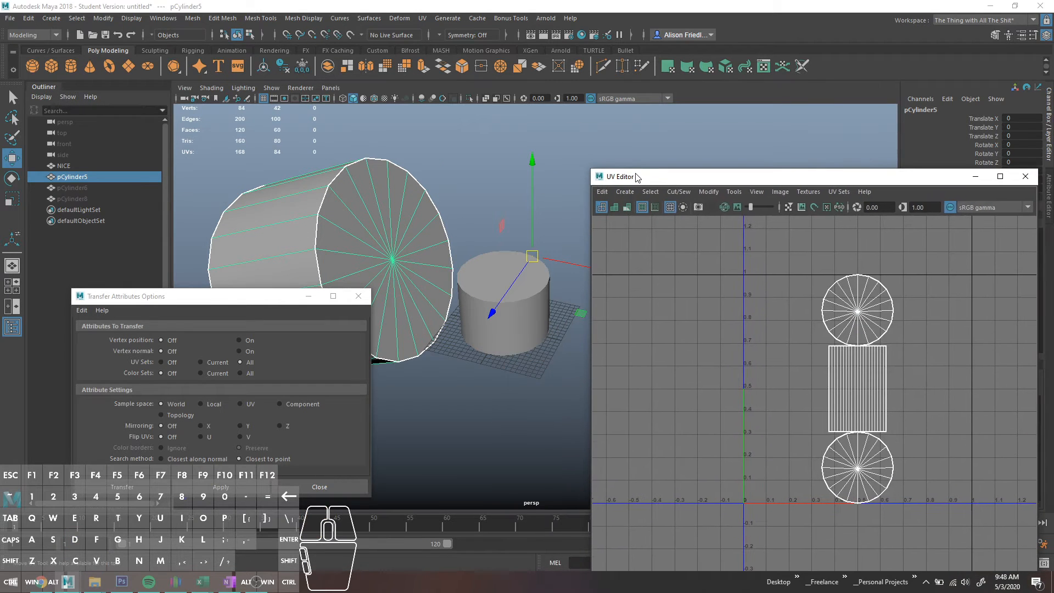
- Transfer all UV sets from NICE to pCylinder5 using Local sample space and inspect the target's UV layout
key("q")
left_click(472, 280)
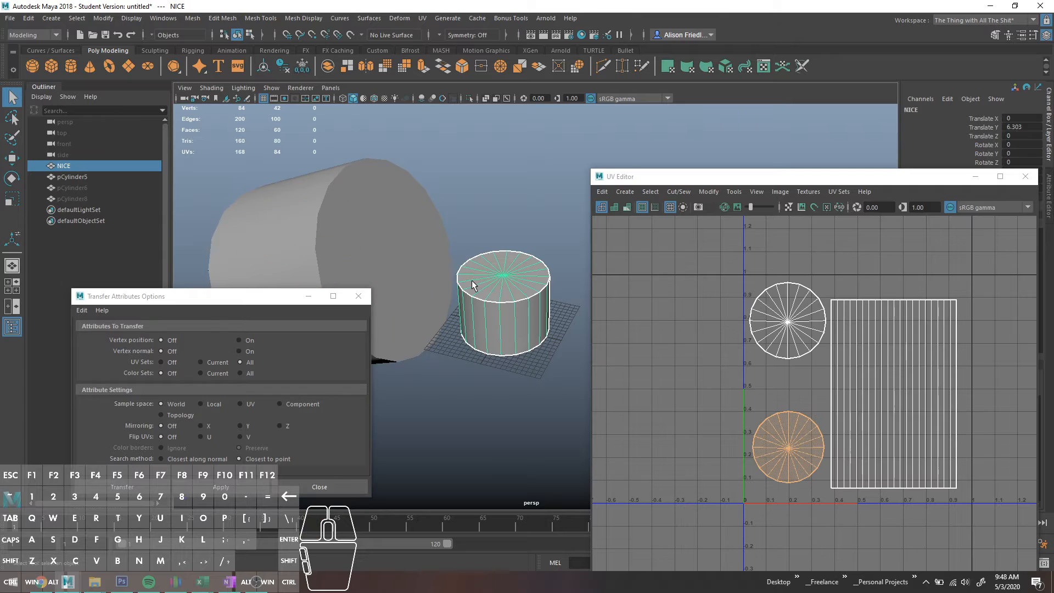
left_click(430, 250, "shift")
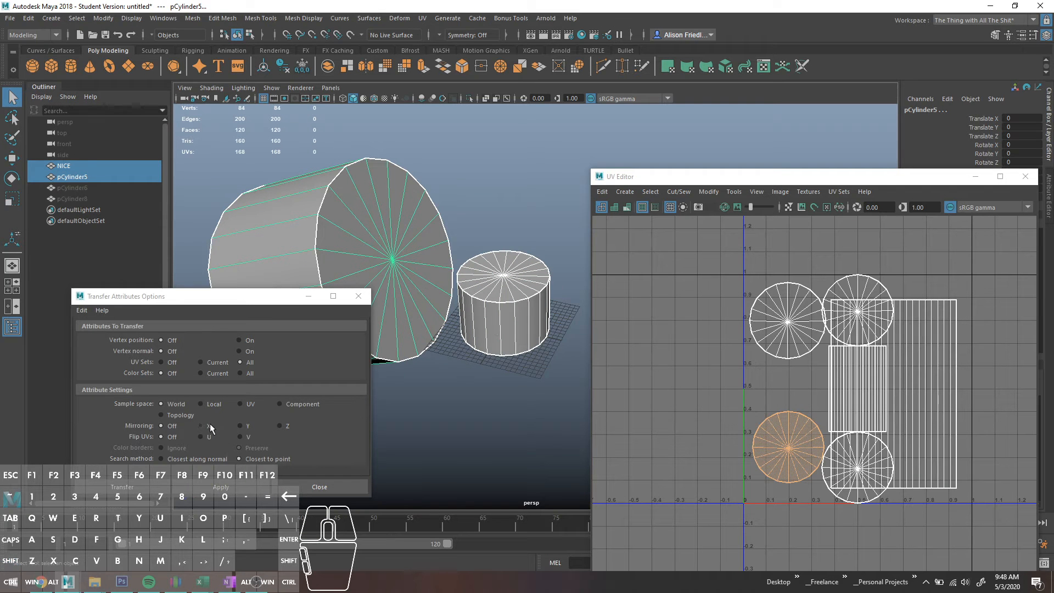
left_click(202, 404)
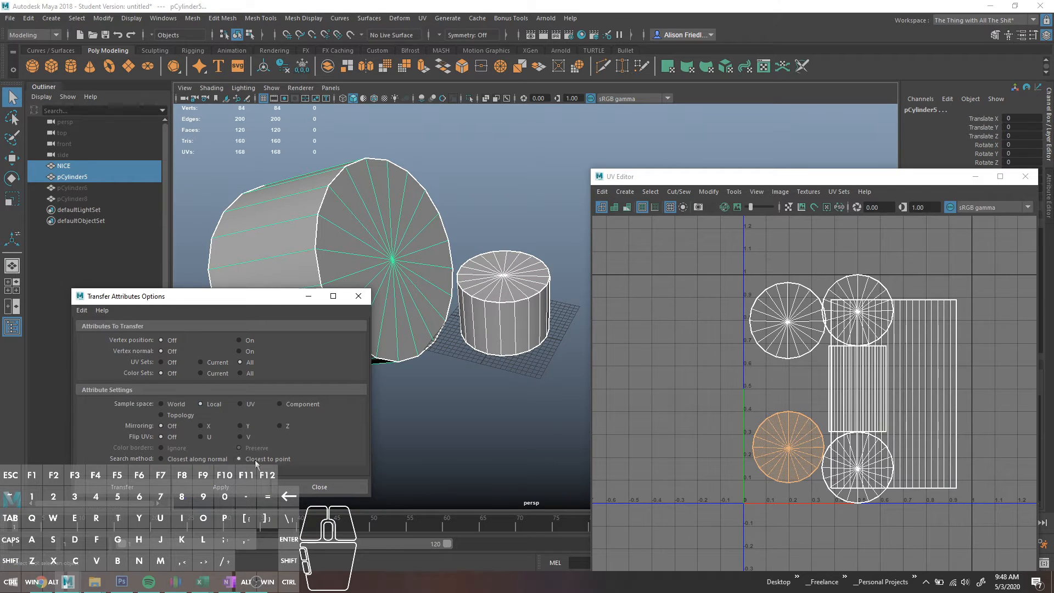
left_click(237, 487)
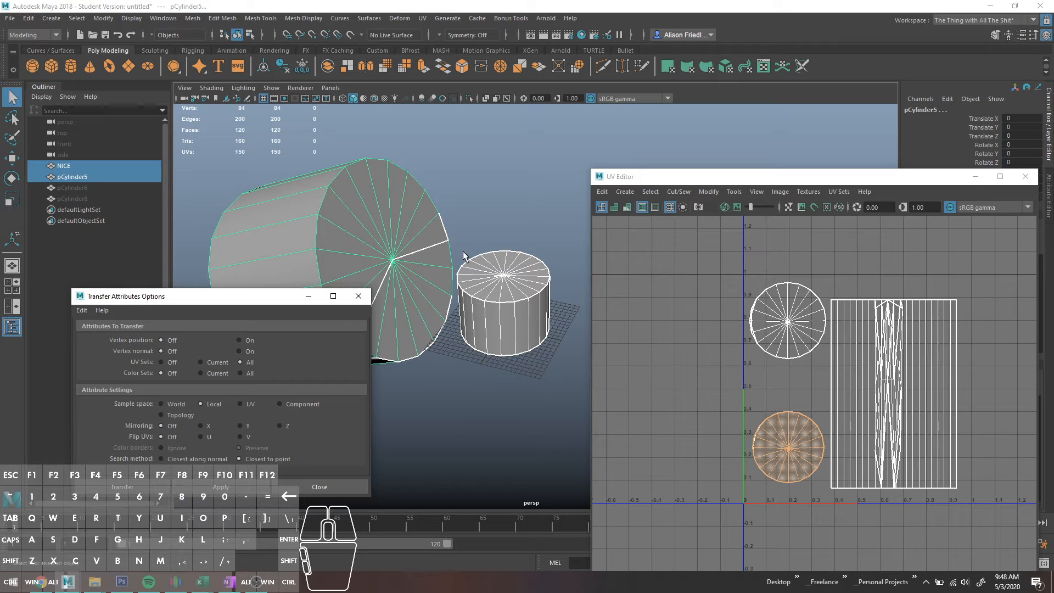
left_click(409, 244)
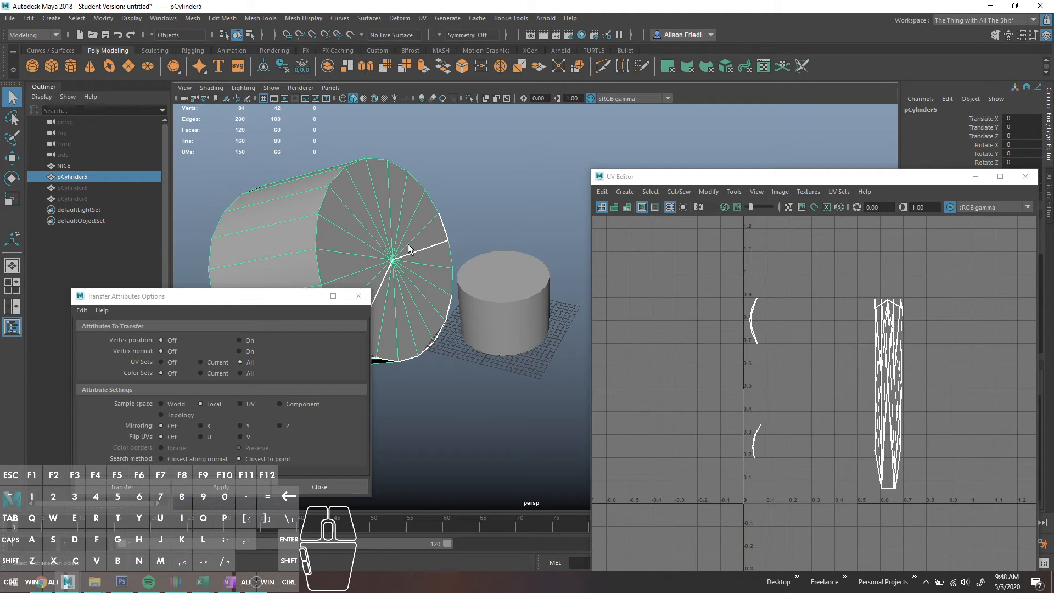
- Tilt NICE to about -24.4 degrees around the X axis
left_click(478, 291)
key("w")
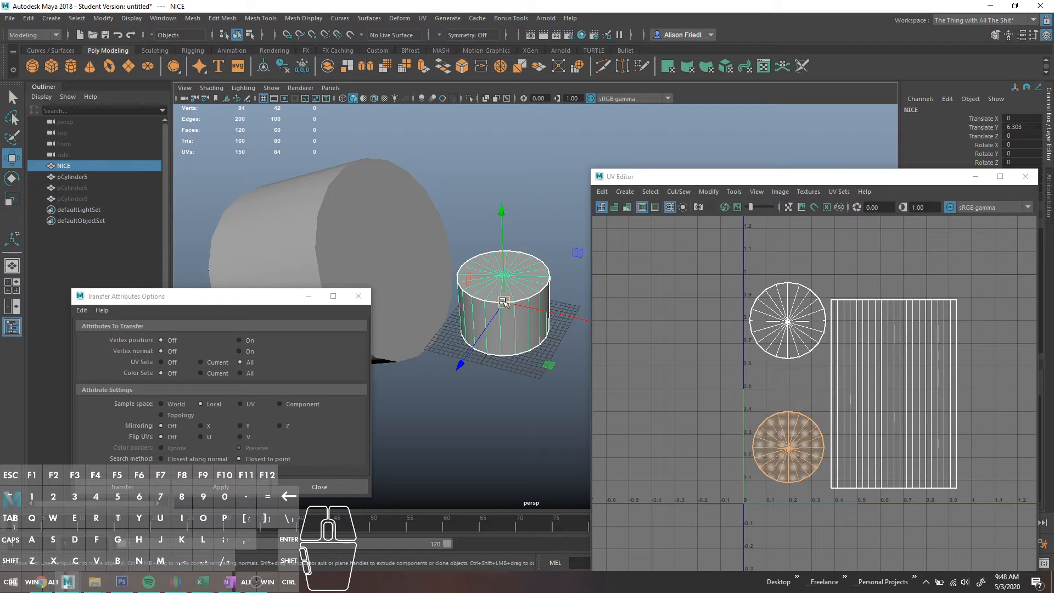
key("e")
left_click_drag(504, 302, 520, 274)
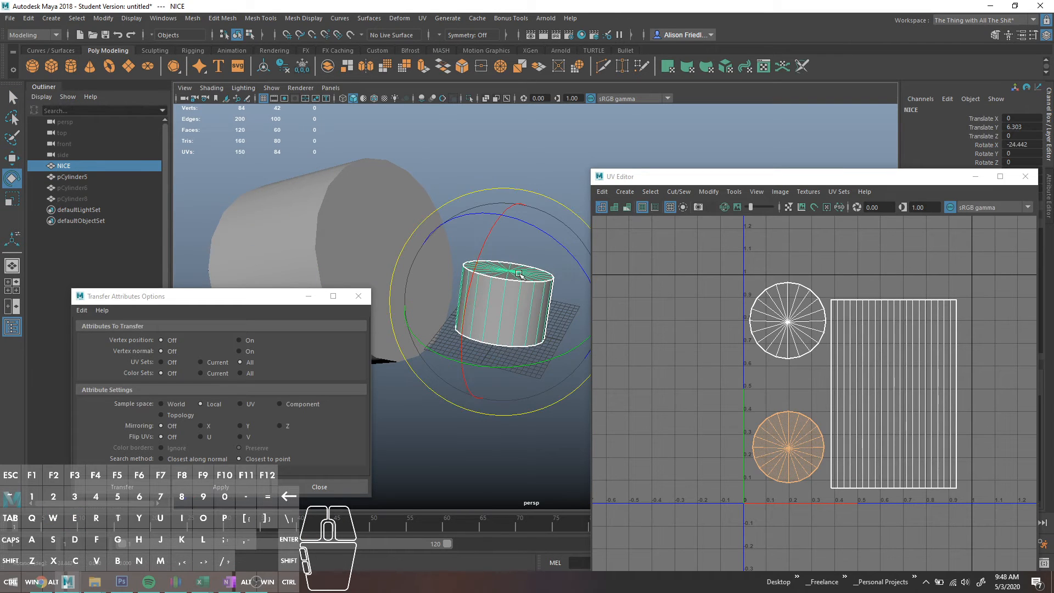
key("w")
key("r")
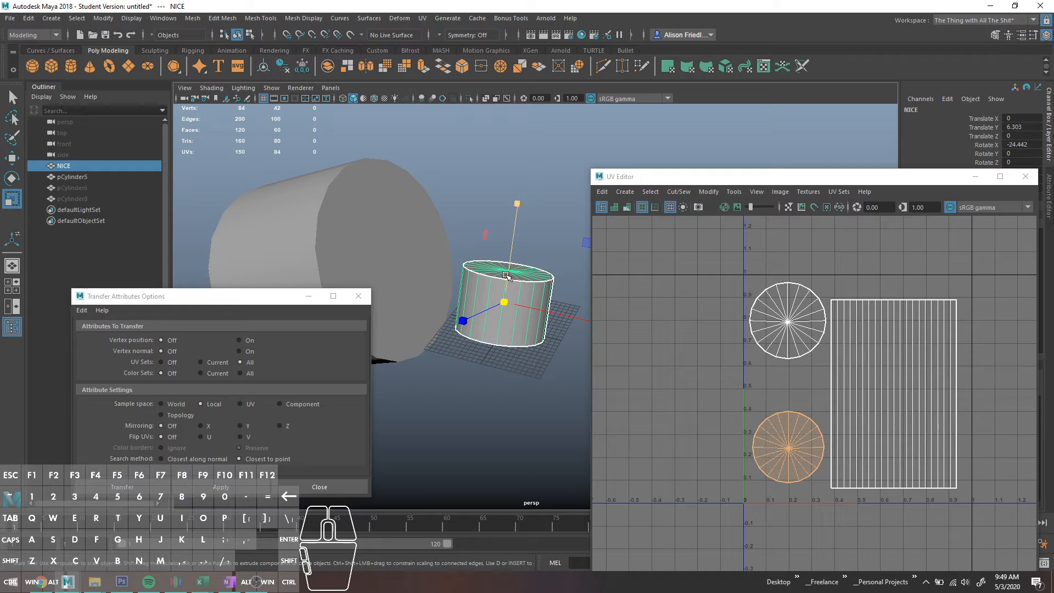
- Move the UV Editor off the Channel Box and compare the transform values and UVs of NICE and pCylinder5
left_click_drag(506, 275, 598, 260, "alt")
left_click_drag(830, 177, 754, 286)
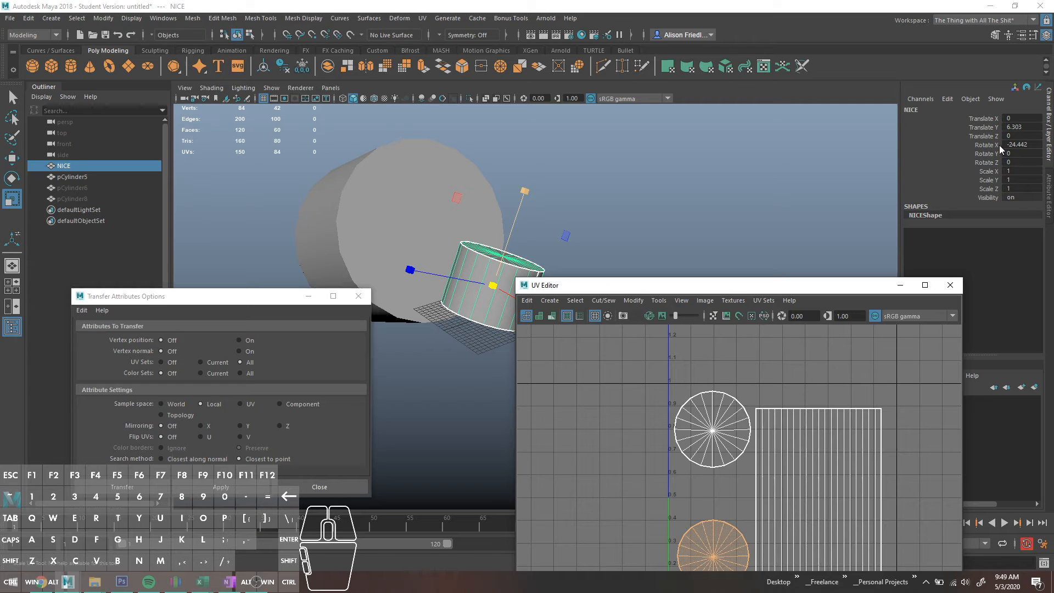
left_click_drag(1019, 154, 1014, 162)
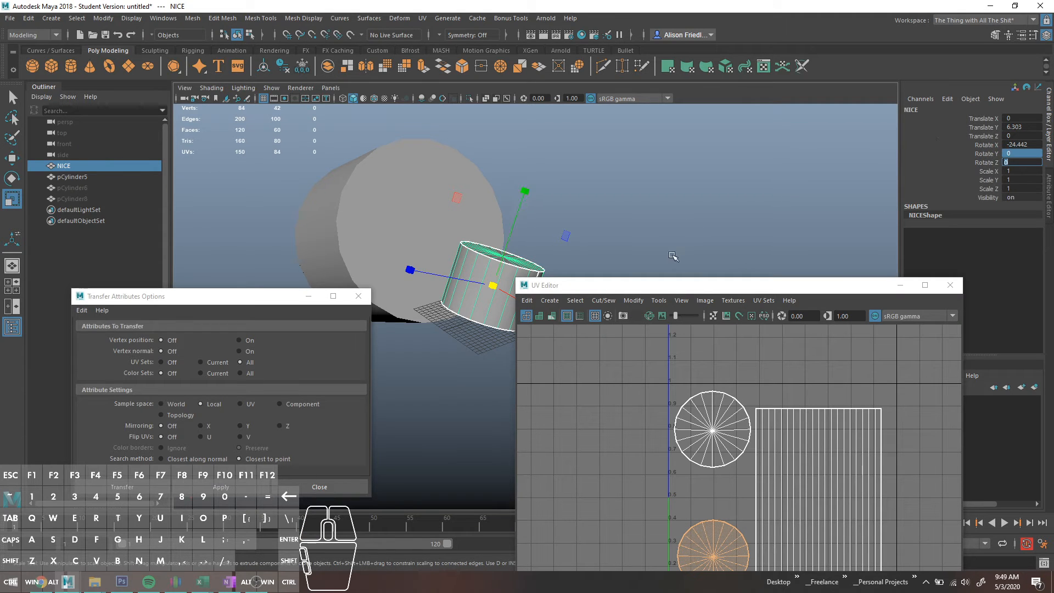
left_click(395, 228)
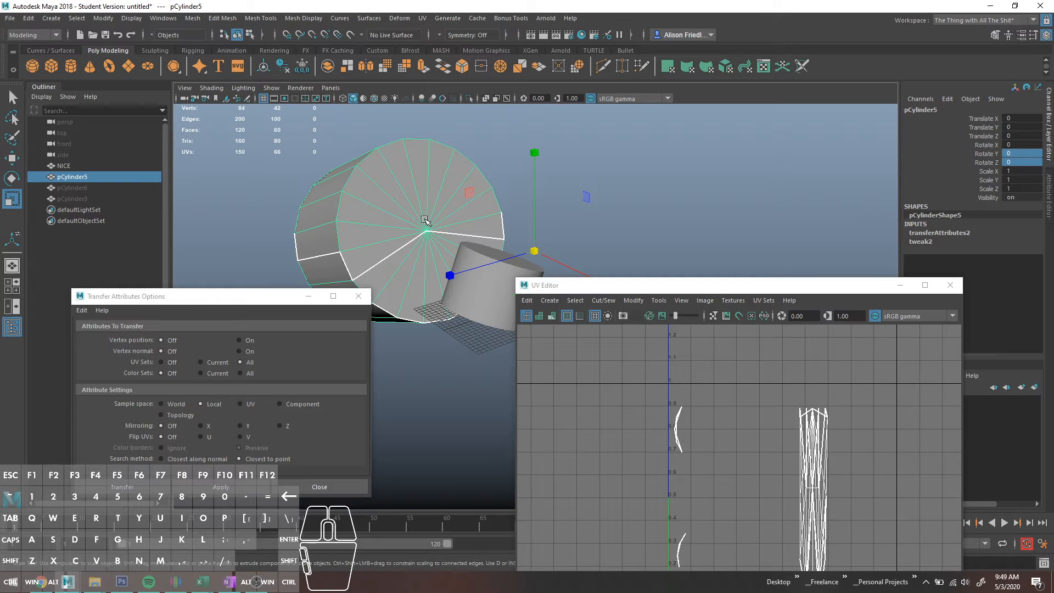
left_click(494, 285)
key("q")
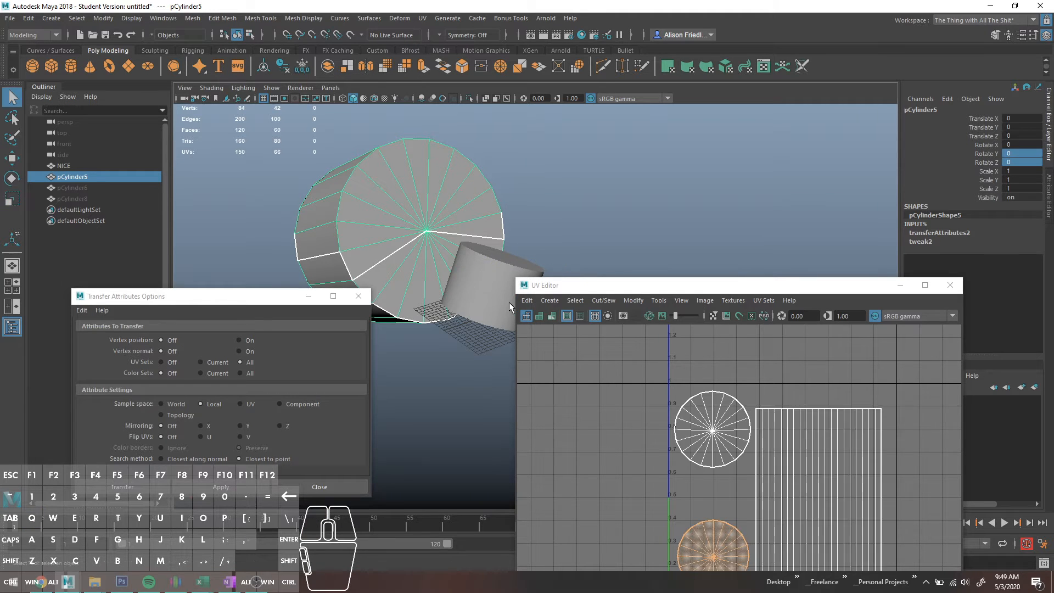
- Delete pCylinder5 from the scene
left_click(406, 221)
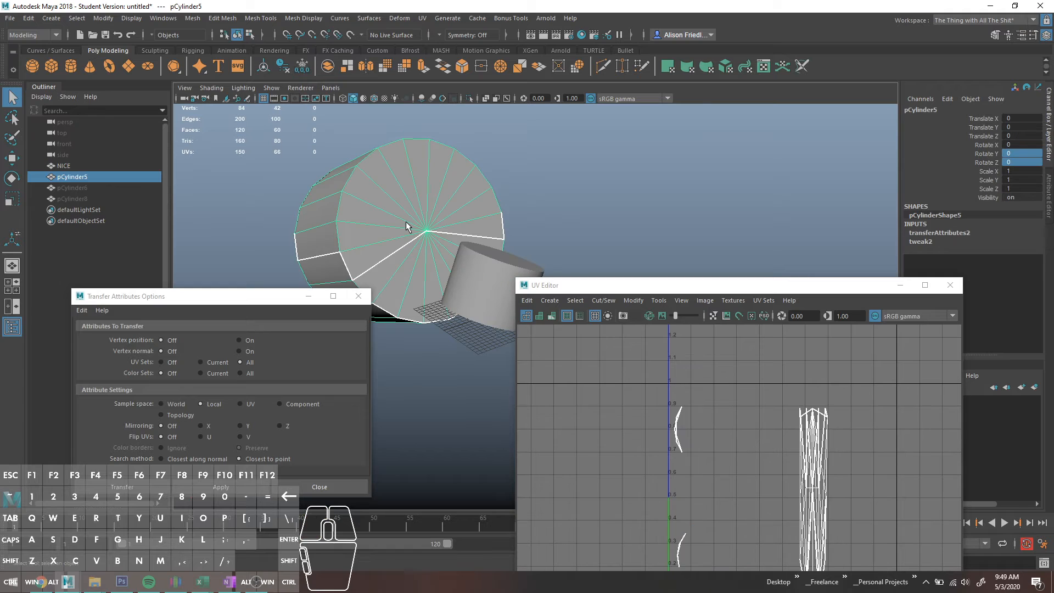
key("Delete")
left_click(476, 280)
key("w")
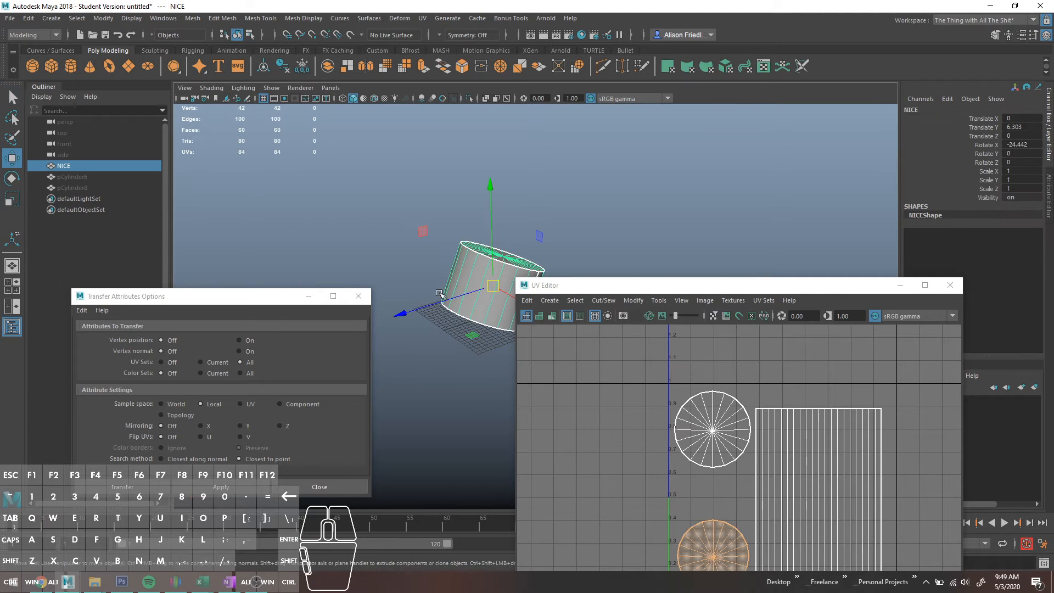
- Duplicate the hidden pCylinder6 four times to have spare target cylinders
left_click(81, 175)
key("ctrl+d")
key("ctrl+d")
key("ctrl+d")
key("ctrl+d")
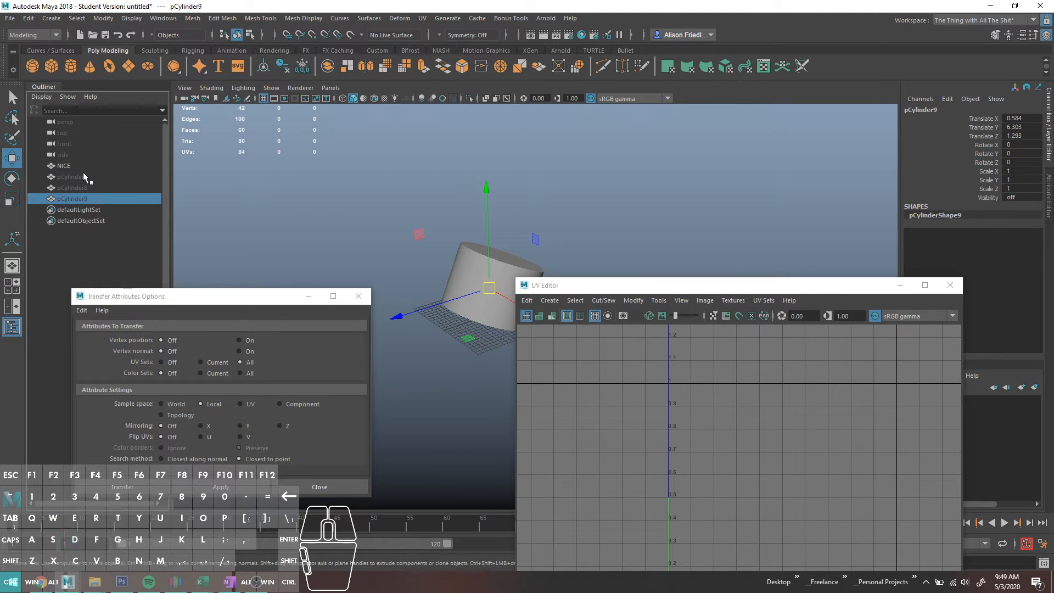
- Unhide the last copy, pCylinder12, and place it at about -46.2 in X with a uniform scale of about 2.33
key("shift+h")
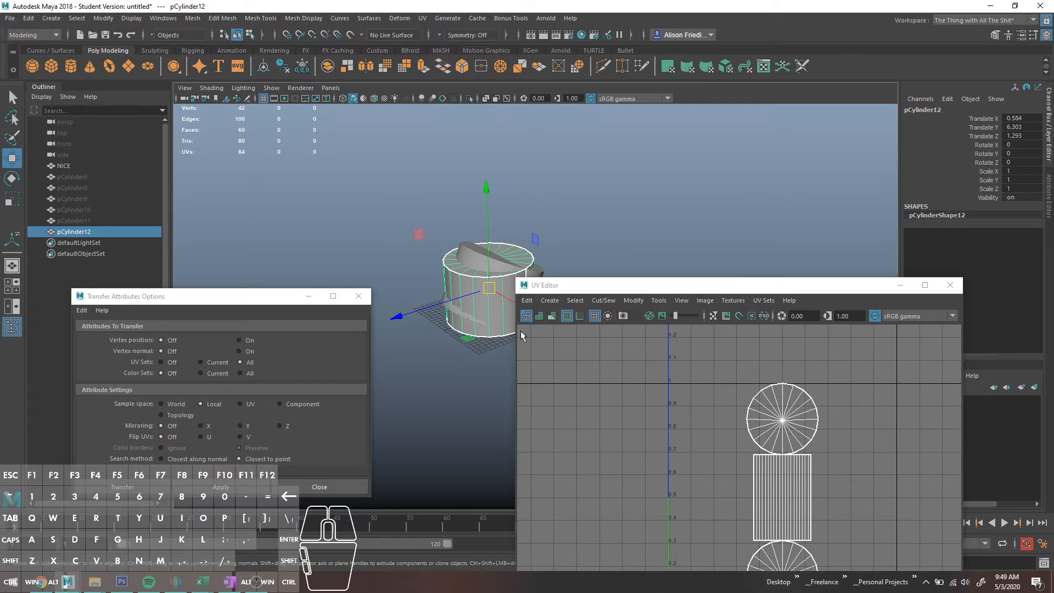
left_click_drag(491, 277, 455, 238)
key("r")
- Transfer all UV sets from the tilted NICE to pCylinder12 using Local sample space and inspect the target's UVs
left_click(493, 273)
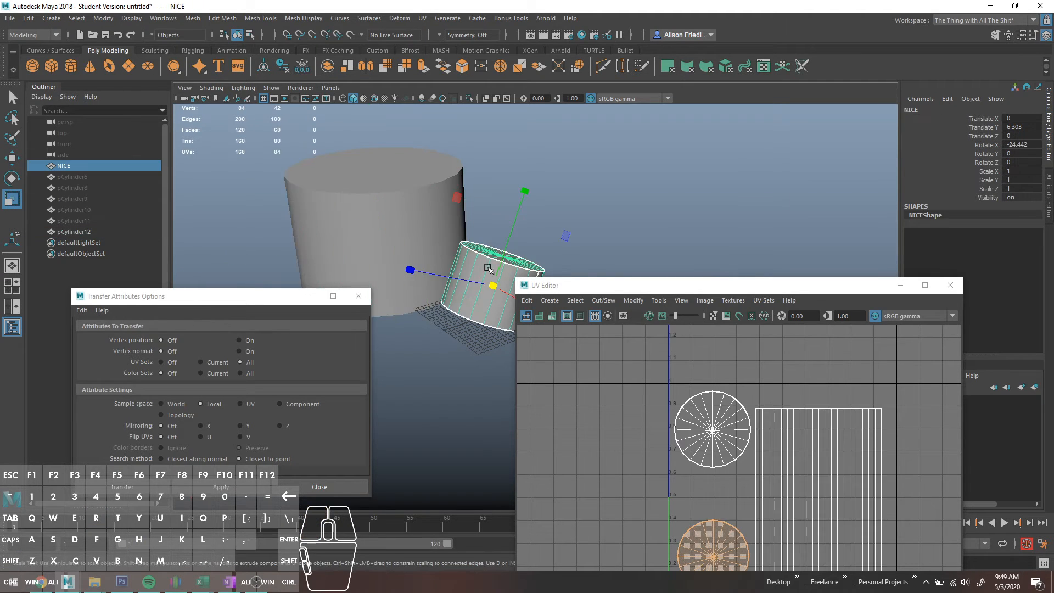
left_click_drag(494, 277, 430, 183, "alt")
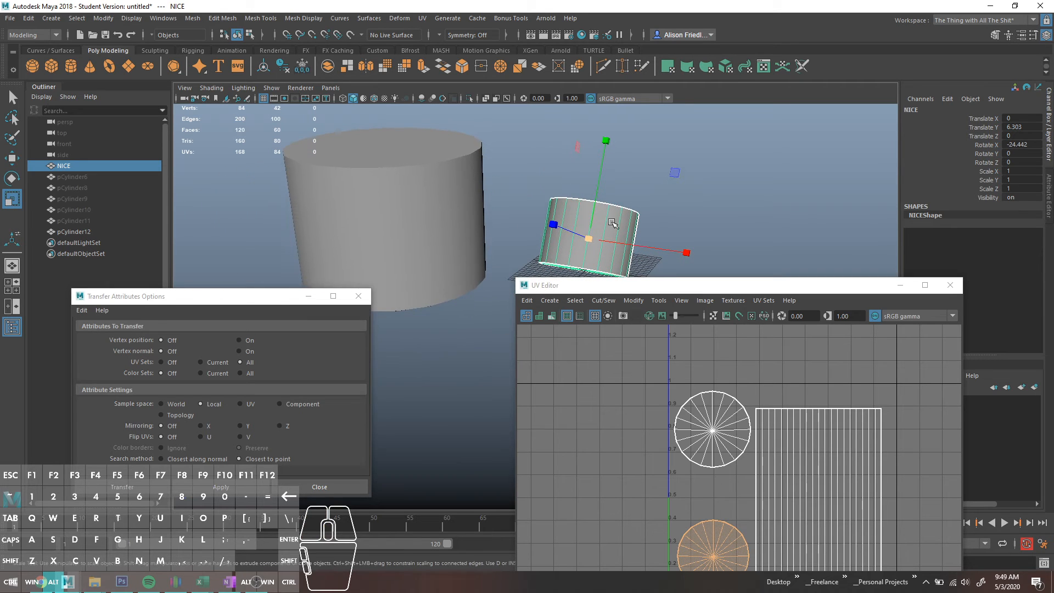
left_click(430, 183, "shift")
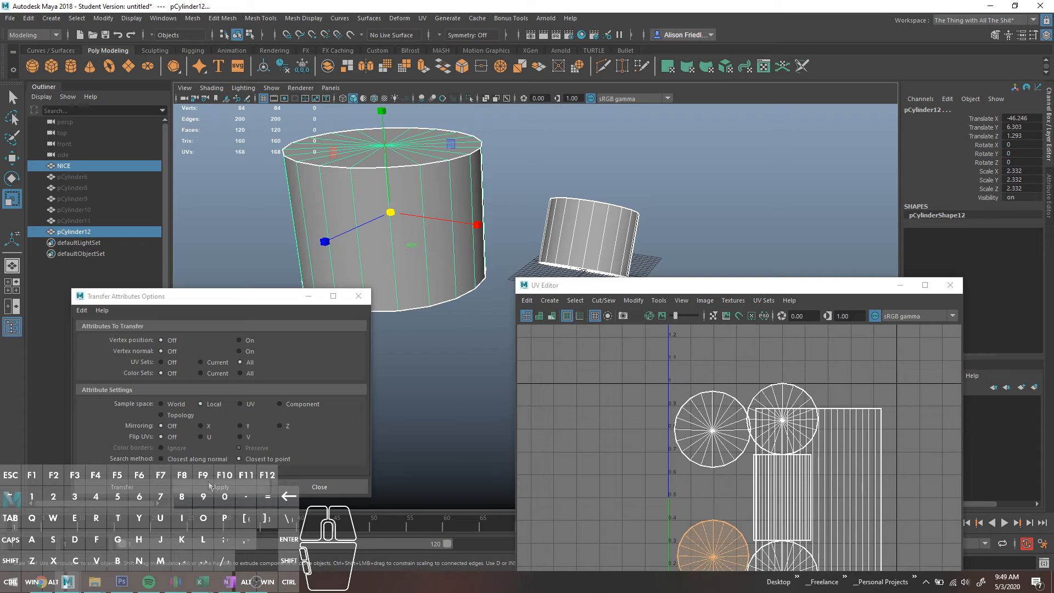
left_click(221, 487)
left_click(428, 182)
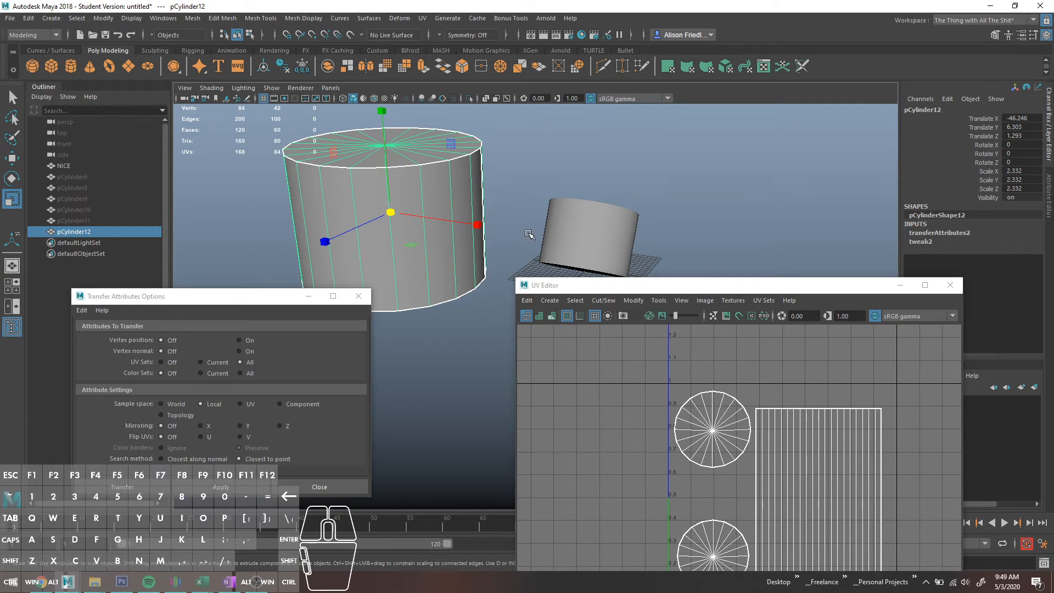
- Rotate pCylinder12 onto its side and freeze its transformations
key("e")
left_click_drag(454, 141, 365, 104)
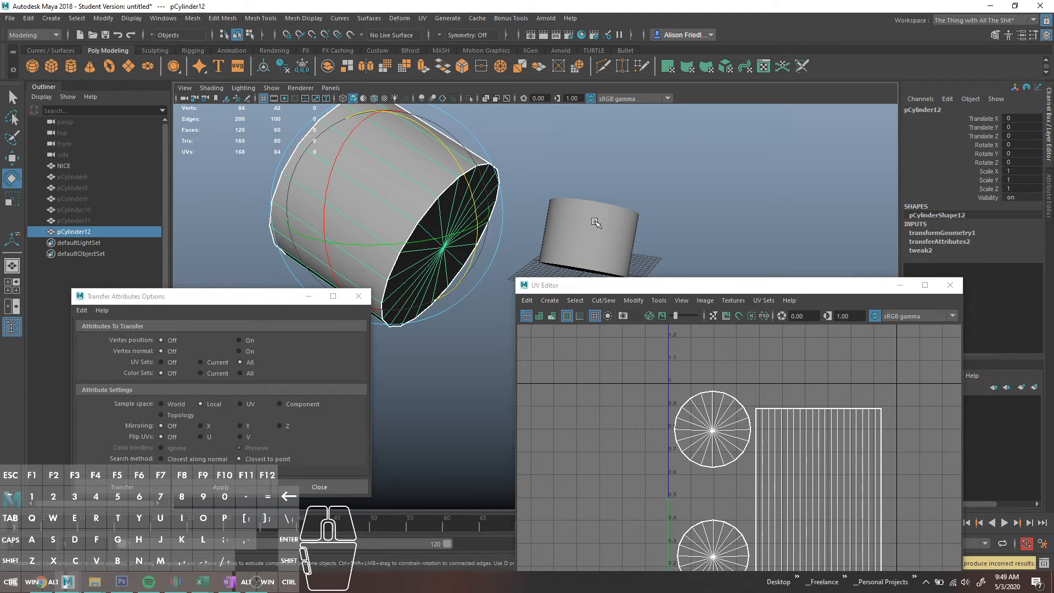
left_click(616, 222)
left_click(379, 227)
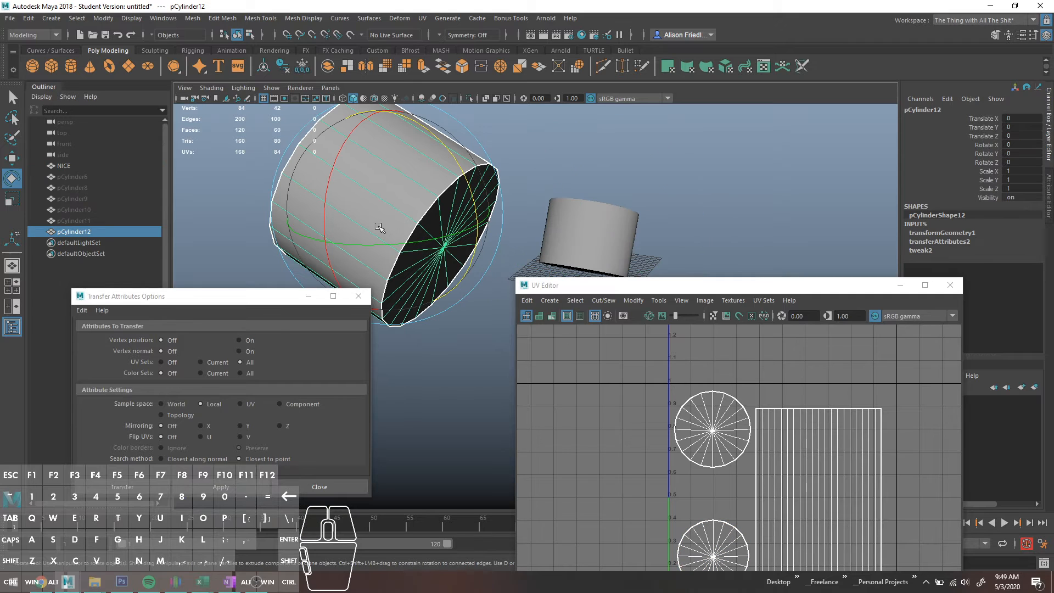
- Try an automatic UV projection on pCylinder12
left_click(725, 67)
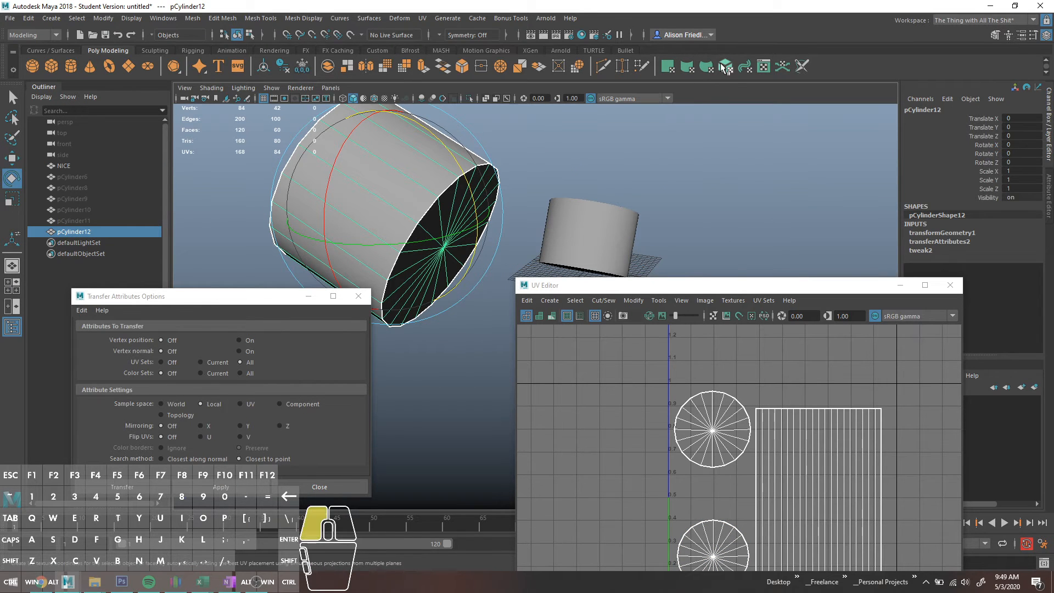
key("Escape")
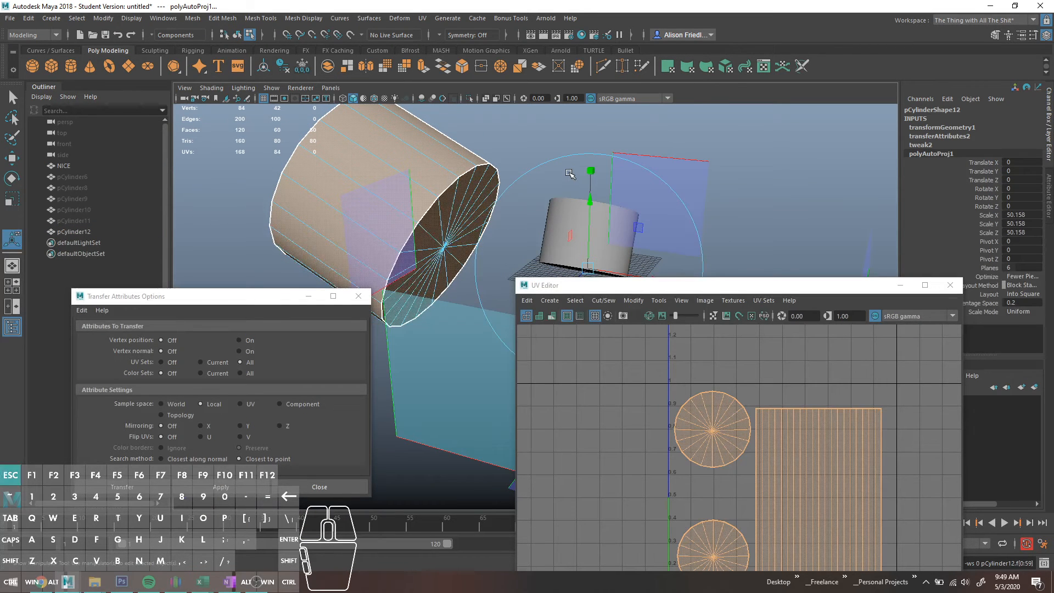
left_click(738, 164)
- Return to object selection, delete pCylinder12 and unhide pCylinder9 as the next target cylinder
right_click(430, 178)
right_click_drag(431, 178, 470, 187)
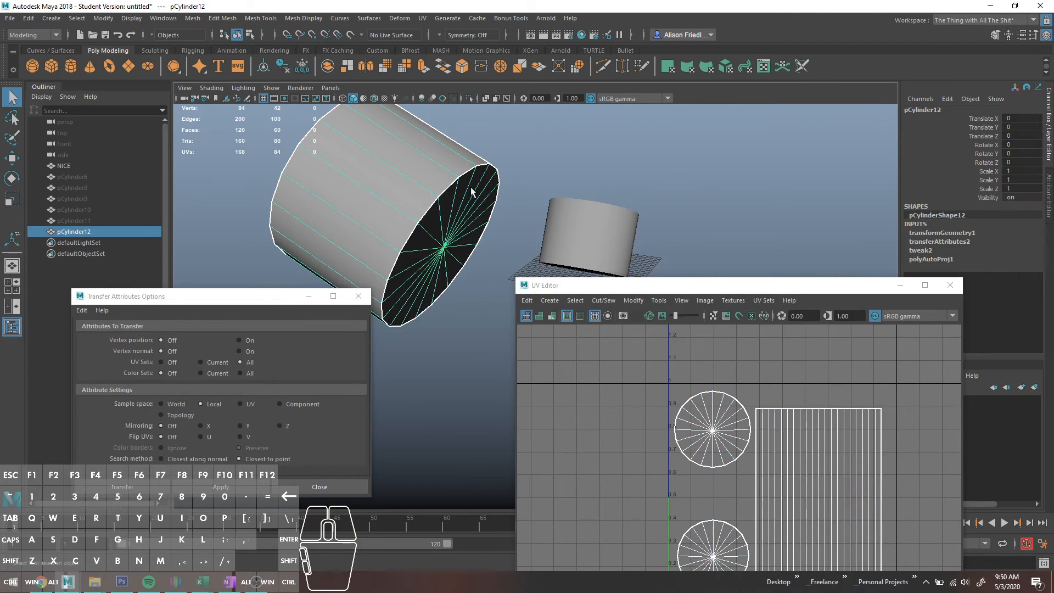
key("Delete")
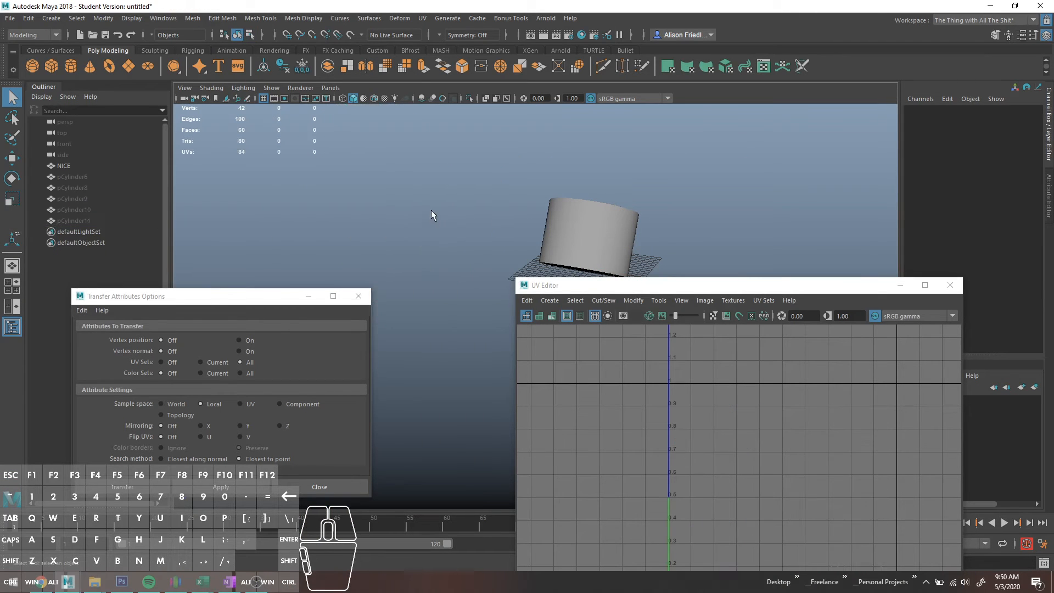
left_click(139, 199)
key("shift+h")
- Move pCylinder9 along the X axis well clear of NICE and enlarge it uniformly
key("w")
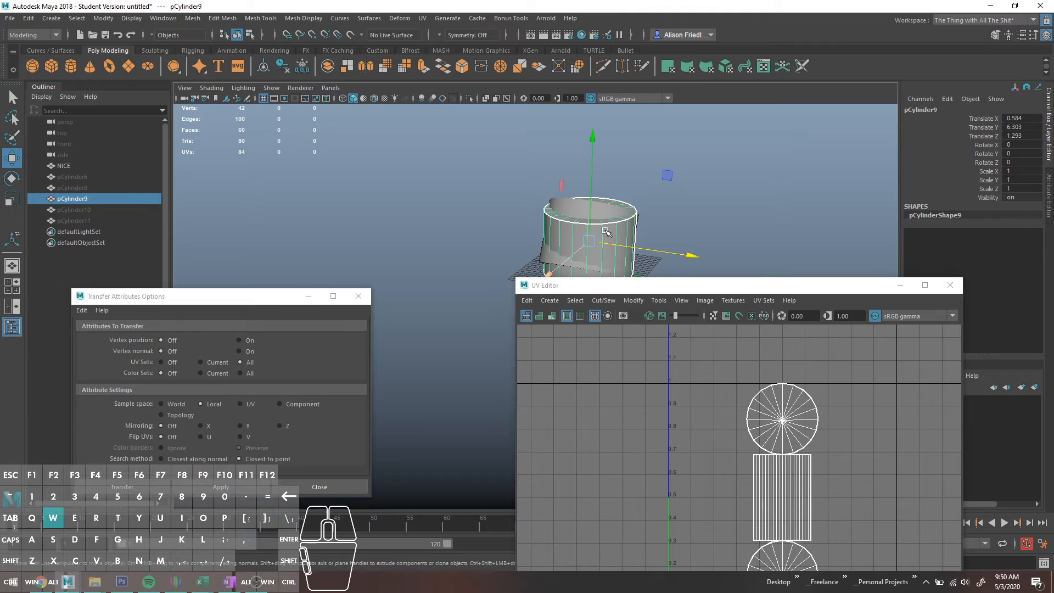
left_click_drag(618, 221, 456, 220)
key("e")
key("r")
- Rotate pCylinder9 onto its side and freeze its transformations
key("e")
left_click_drag(470, 168, 359, 123)
left_click(302, 71)
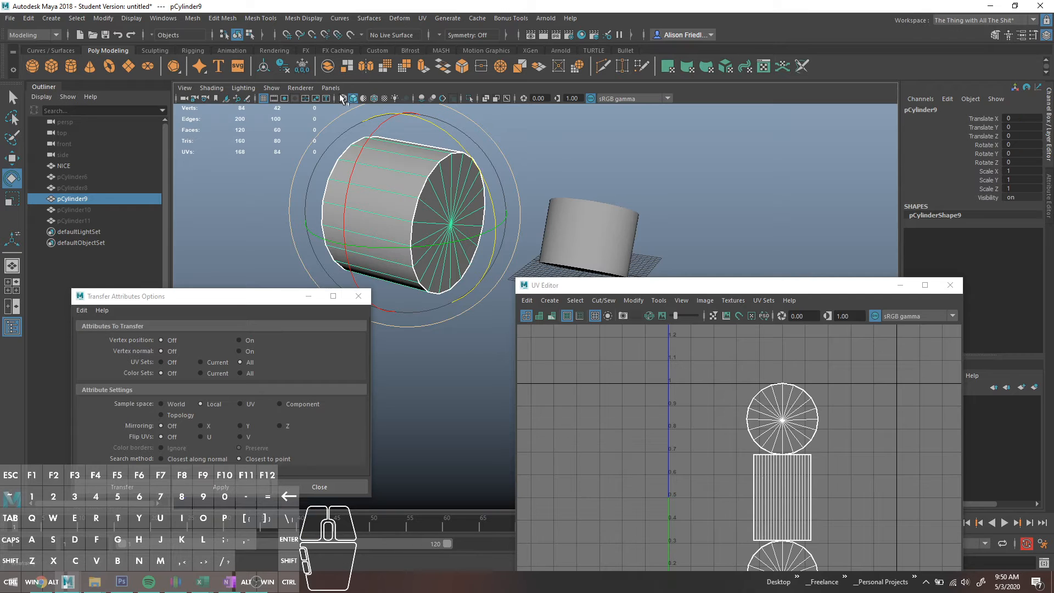
- Transfer all UV sets from NICE to pCylinder9 using Component sample space
key("q")
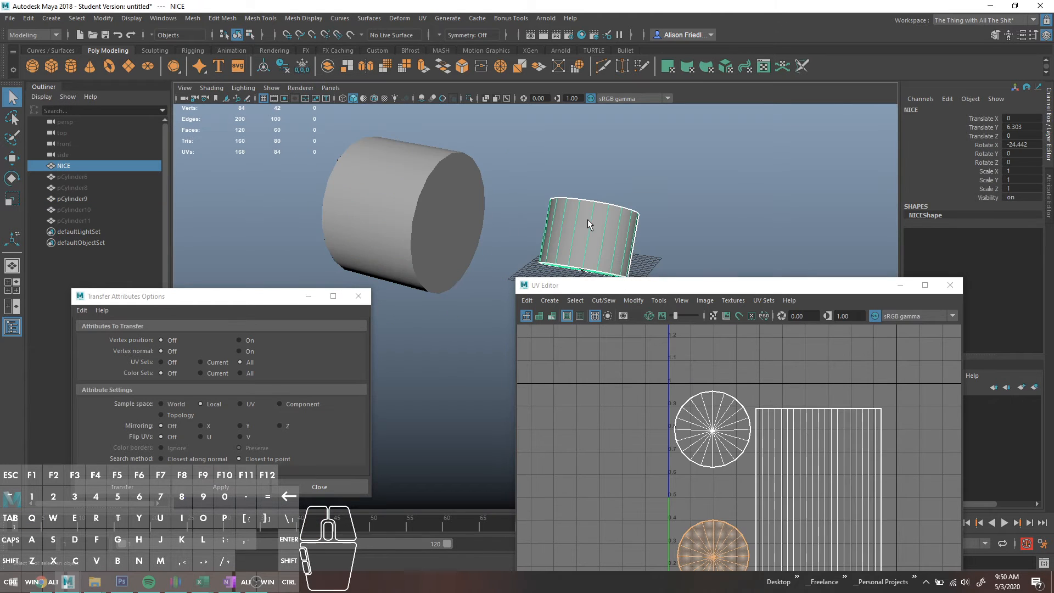
left_click(587, 219)
left_click(436, 205, "shift")
left_click(294, 402)
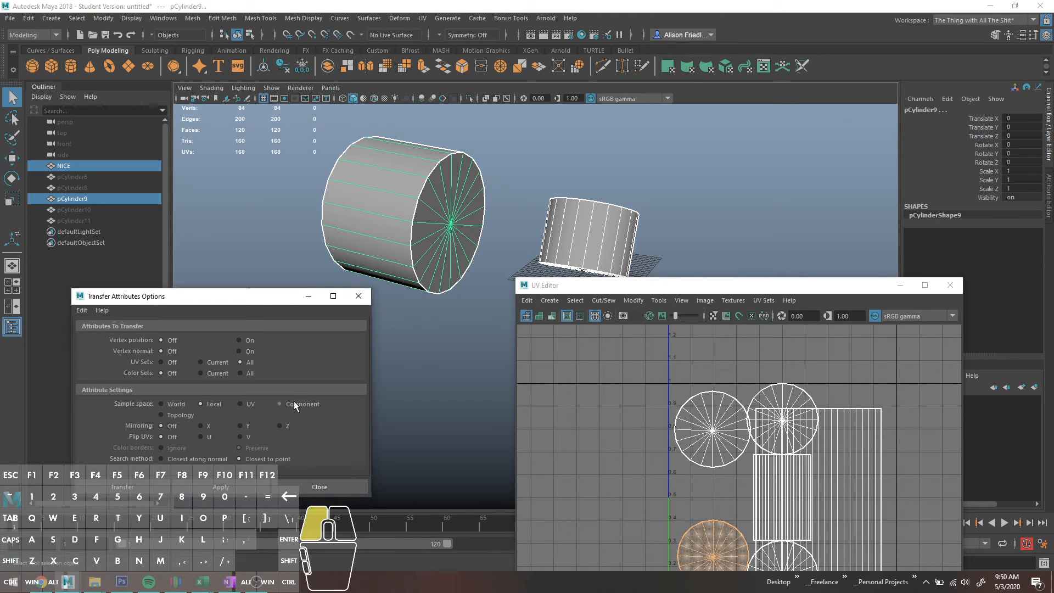
left_click(245, 488)
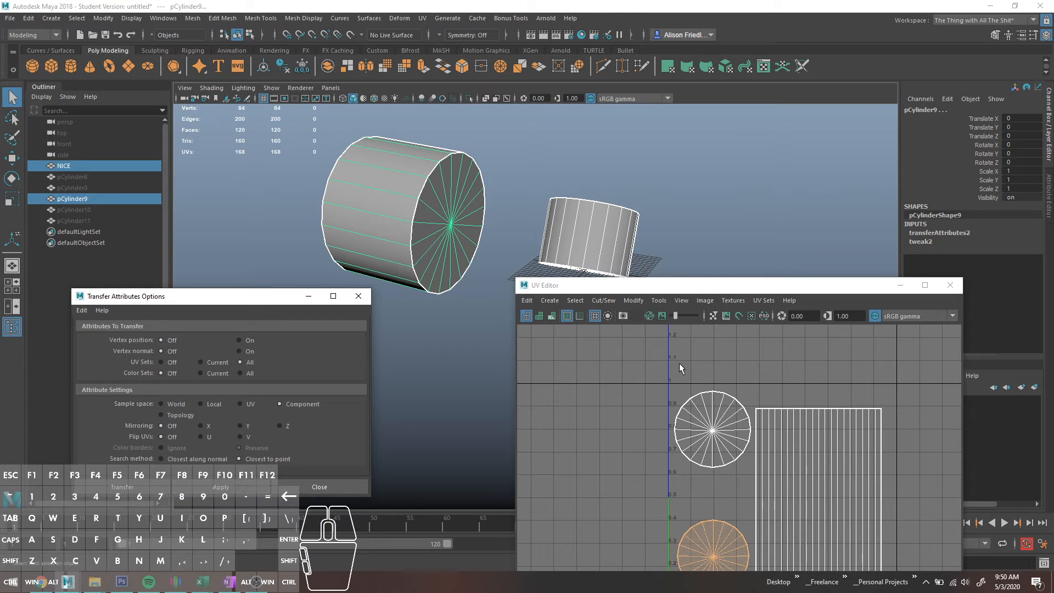
- Shift the UV Editor aside and compare the UV layouts of NICE and pCylinder9
left_click_drag(644, 285, 746, 182)
left_click(558, 266)
left_click(559, 267)
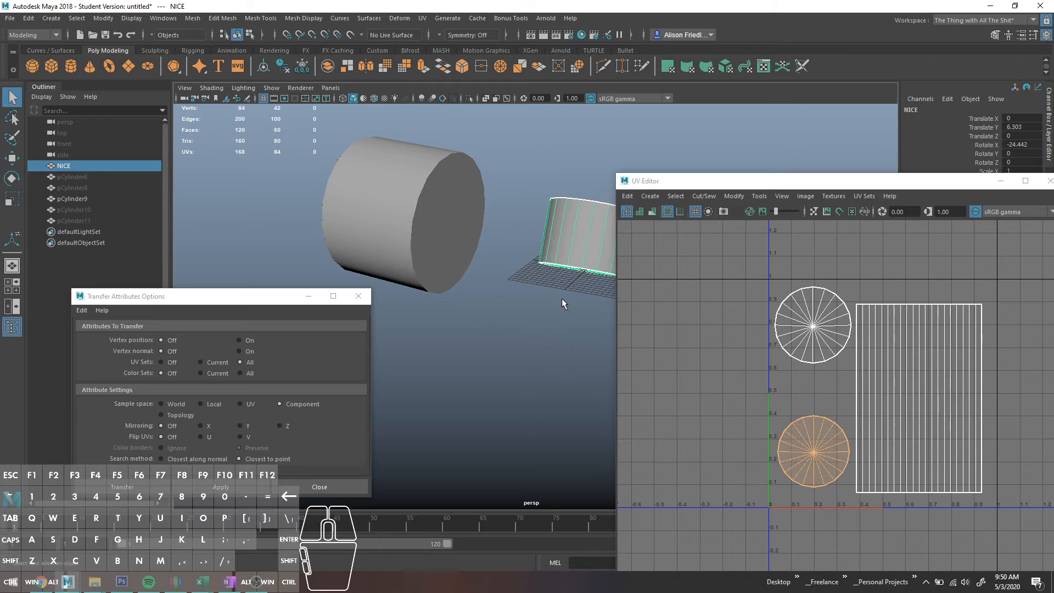
right_click_drag(558, 236, 574, 217)
left_click(553, 192)
left_click(470, 220)
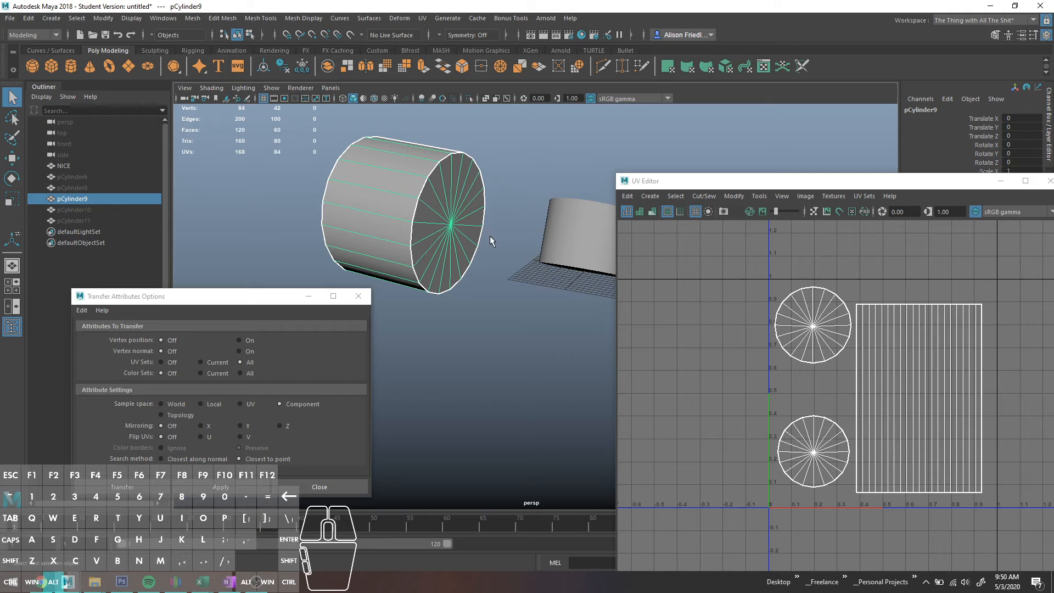
- Replace pCylinder9 by deleting it, showing pCylinder10 and moving that cylinder along the X axis to about -37.3
middle_click_drag(489, 236, 432, 262, "alt")
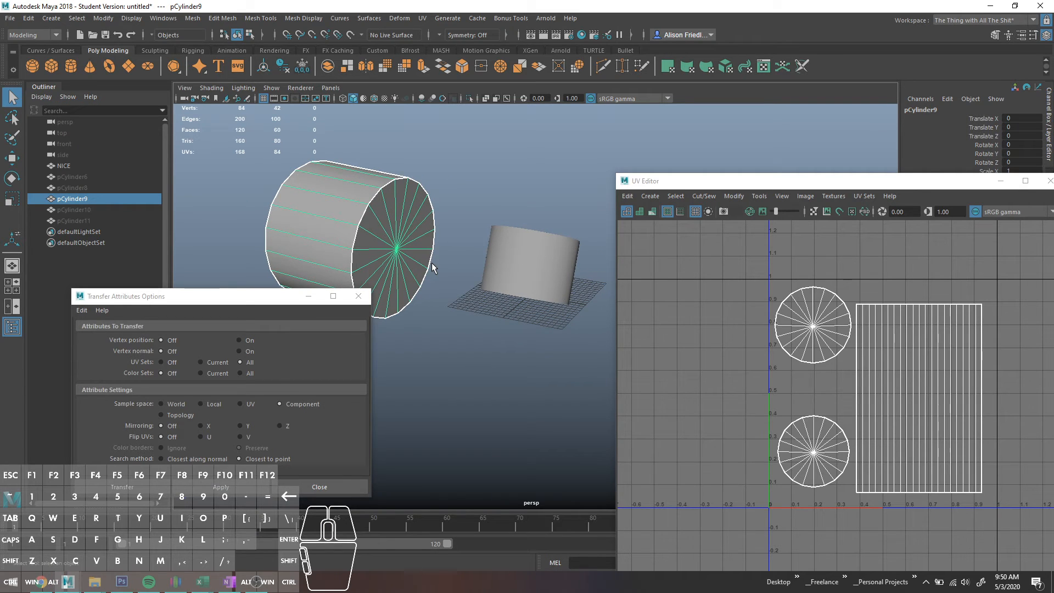
key("Delete")
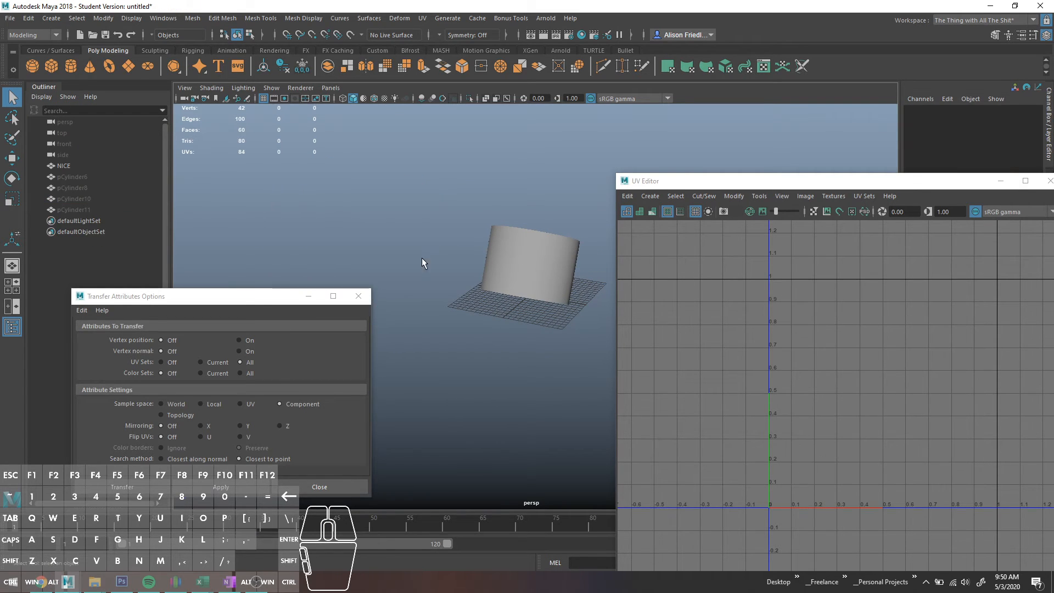
left_click(107, 199)
key("w")
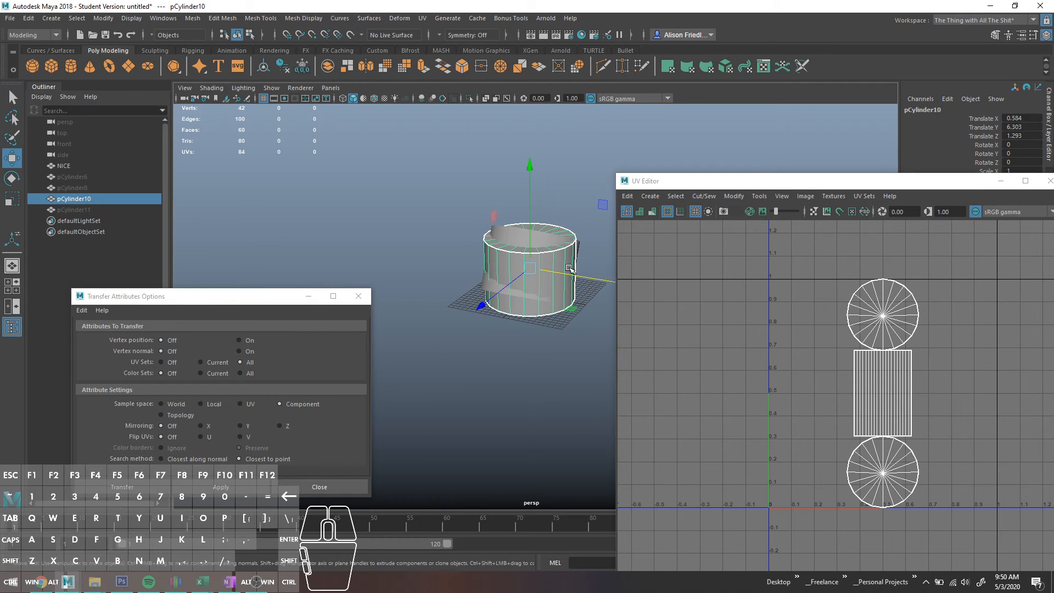
left_click_drag(569, 270, 398, 248)
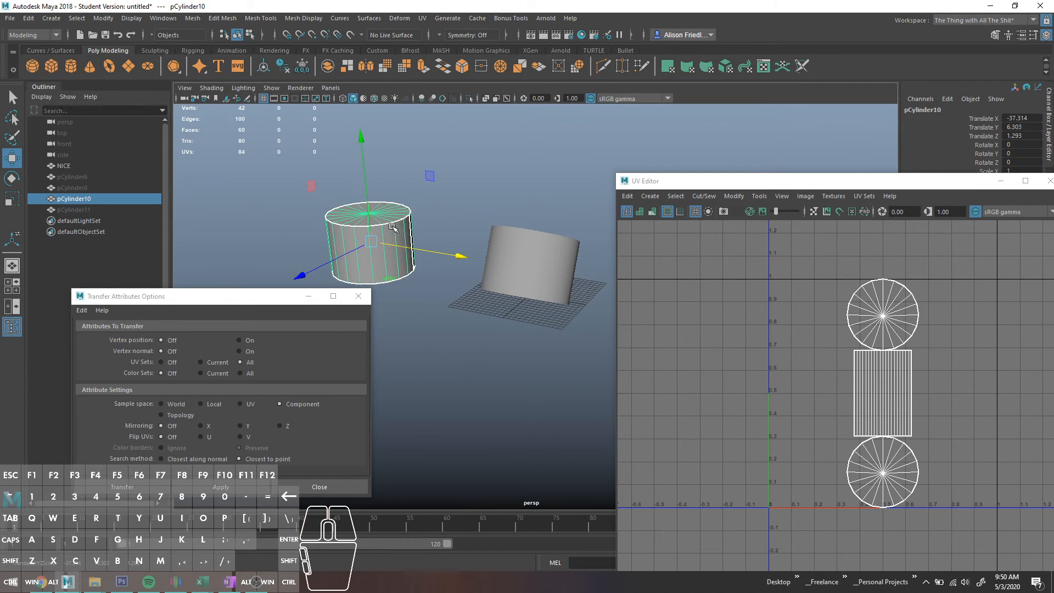
key("q")
- Select the top cap faces of pCylinder10 and raise them to make the cylinder several times taller
right_click_drag(384, 220, 383, 230)
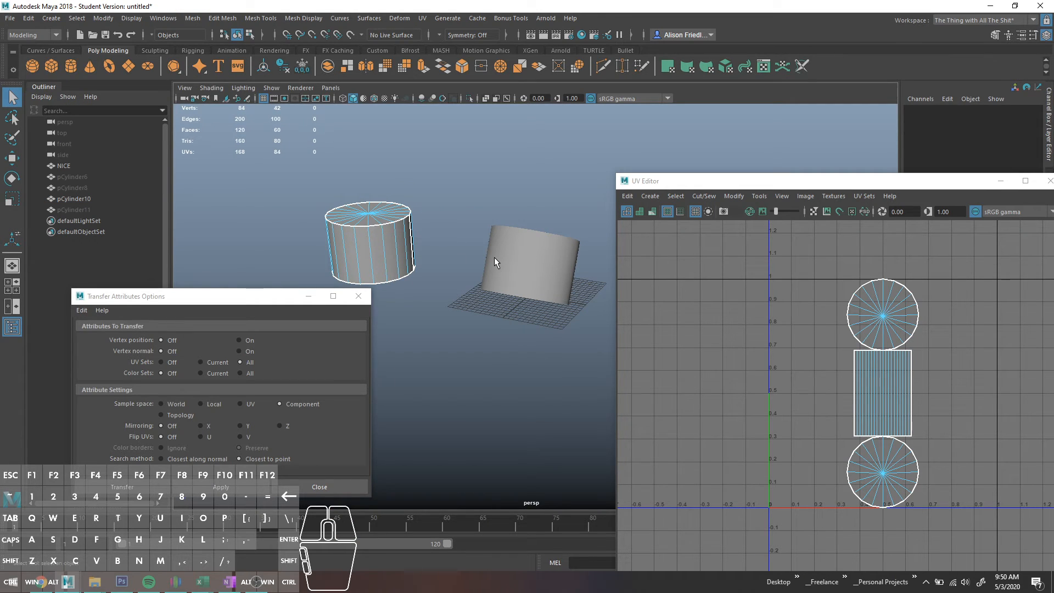
mouse_move(347, 235)
right_mouse_down()
mouse_move(387, 224)
mouse_move(337, 229)
mouse_move(340, 216)
right_mouse_up()
left_click_drag(341, 215, 466, 236, "alt")
key("w")
left_click_drag(383, 195, 355, 93)
key("ctrl+z")
left_click_drag(378, 192, 330, 48)
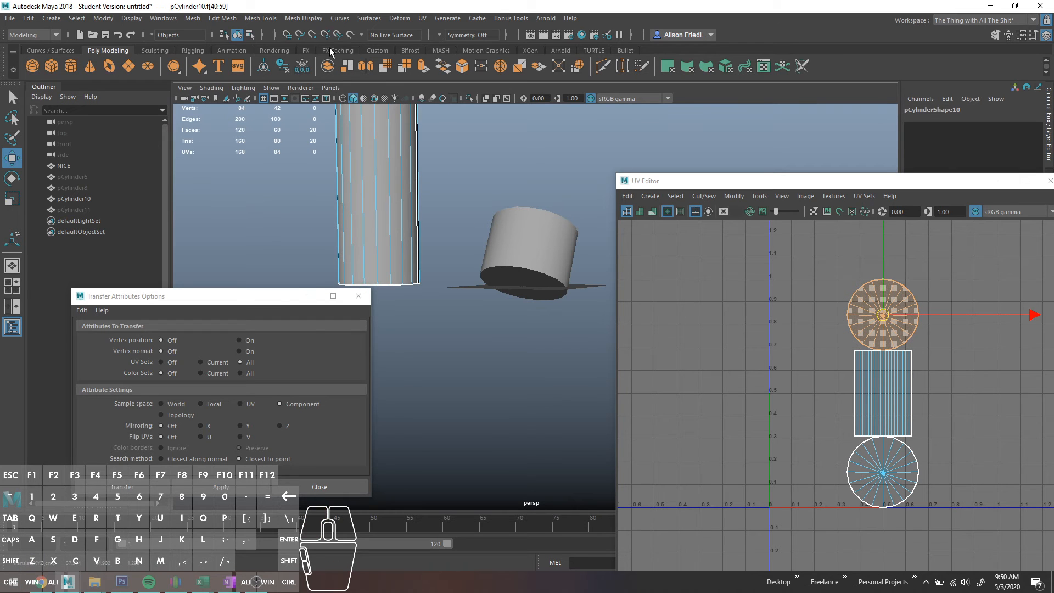
- Cave in one side of the stretched pCylinder10 and keep a hidden duplicate of the deformed mesh
middle_click_drag(388, 158, 418, 236, "alt")
scroll(419, 236, "down", 2)
left_click(418, 236)
left_click_drag(437, 271, 380, 290, "alt")
right_click_drag(417, 195, 468, 172)
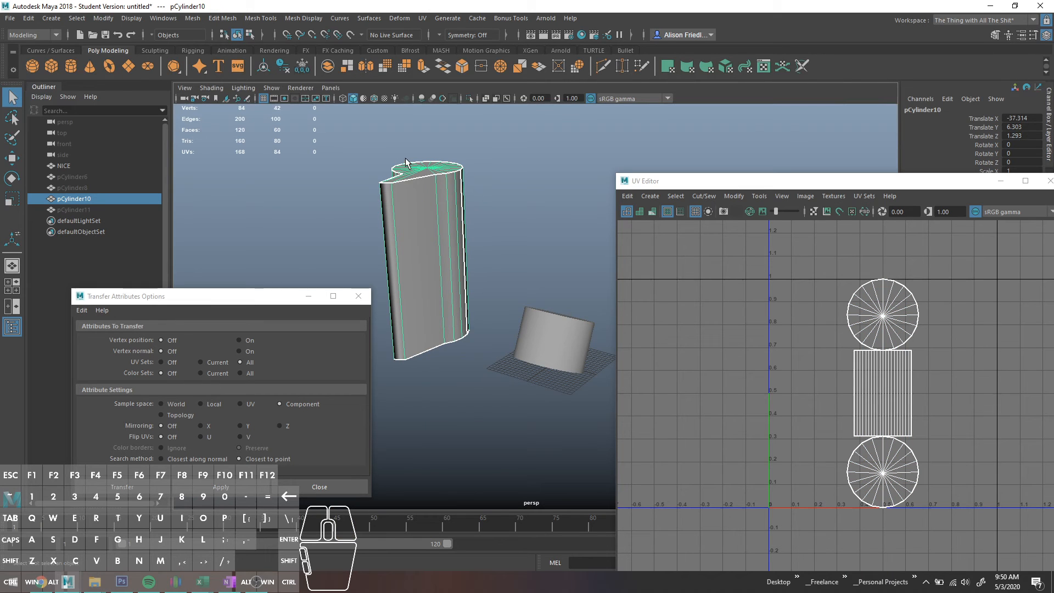
key("ctrl+d")
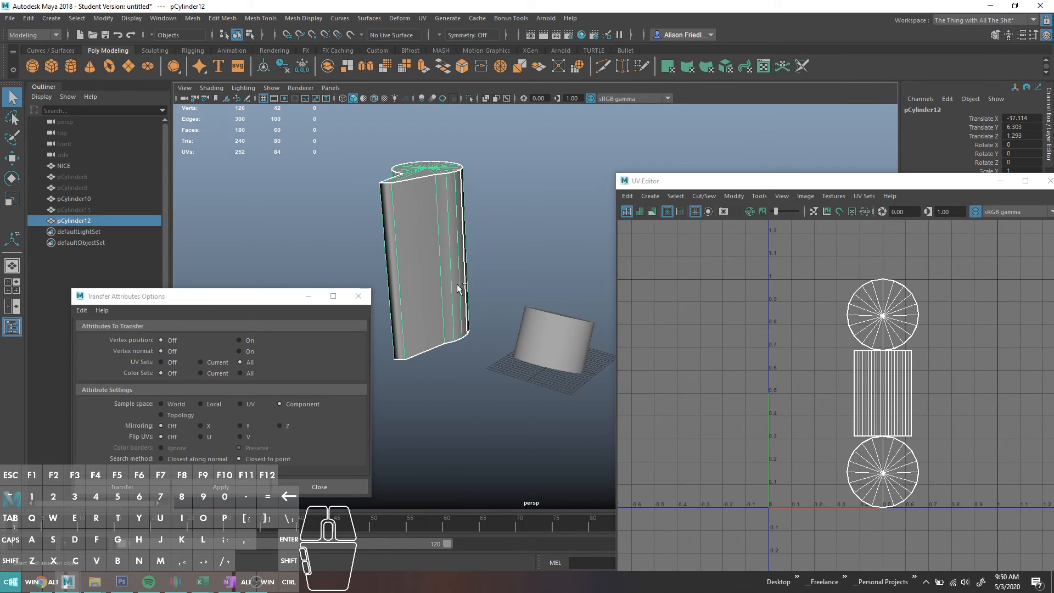
key("ctrl+h")
- Transfer all UV sets from NICE to the deformed pCylinder10 using Component sample space and check its UV layout
left_click(570, 355)
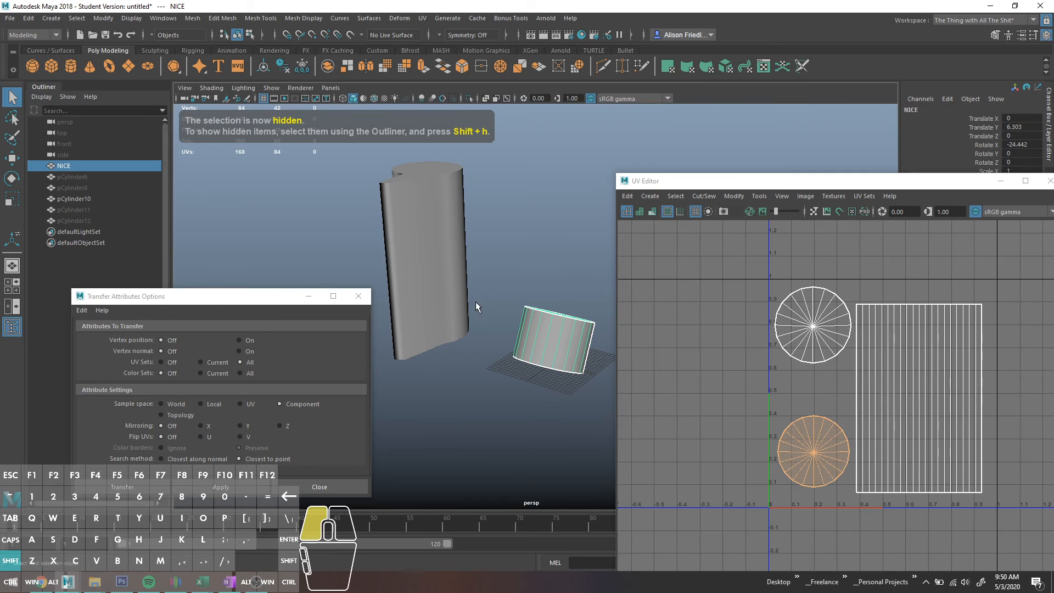
left_click(468, 296, "shift")
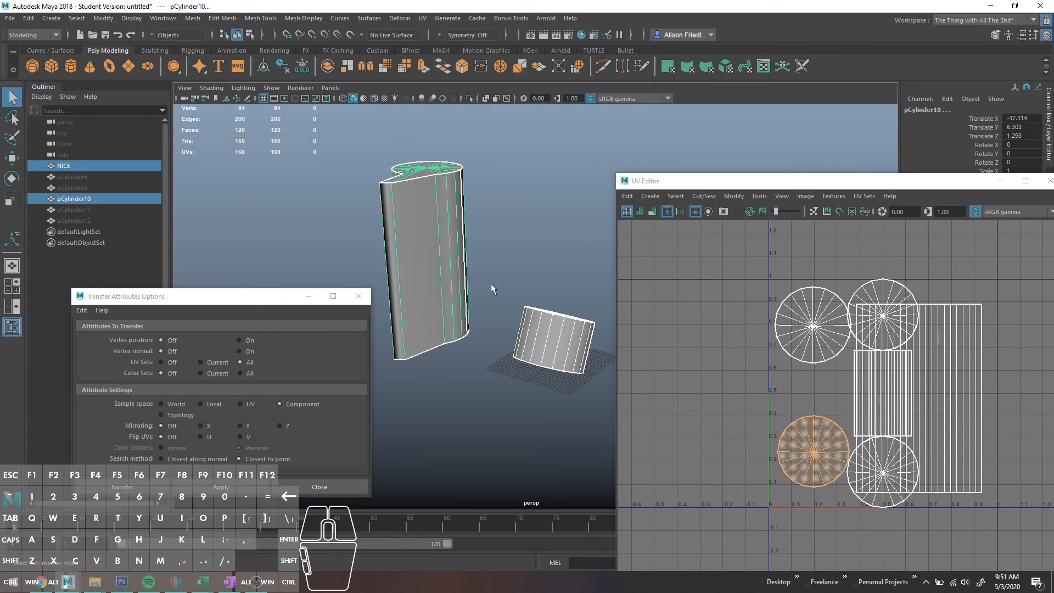
left_click(230, 489)
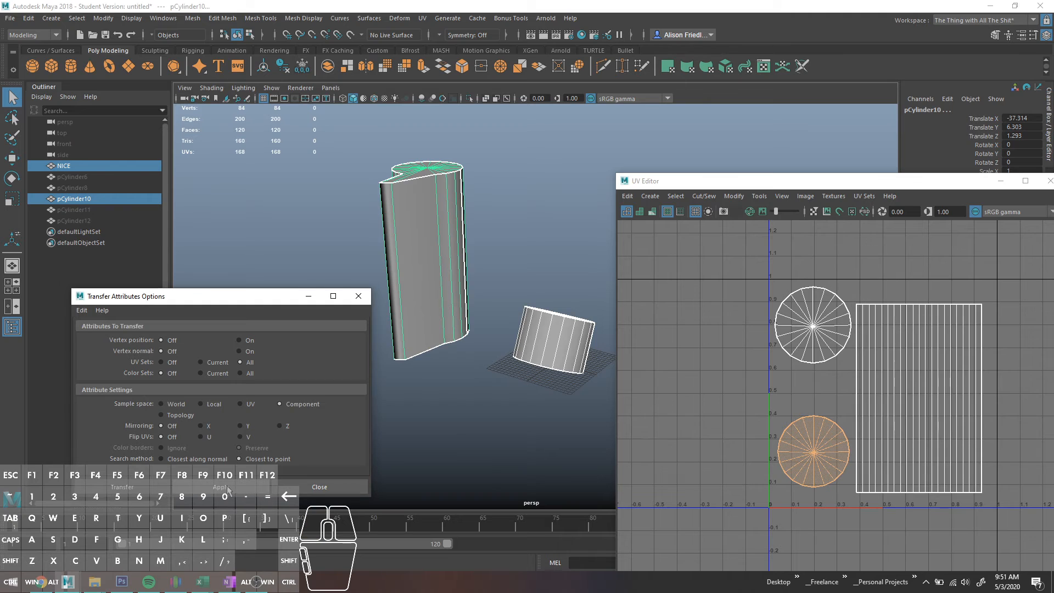
left_click(397, 210)
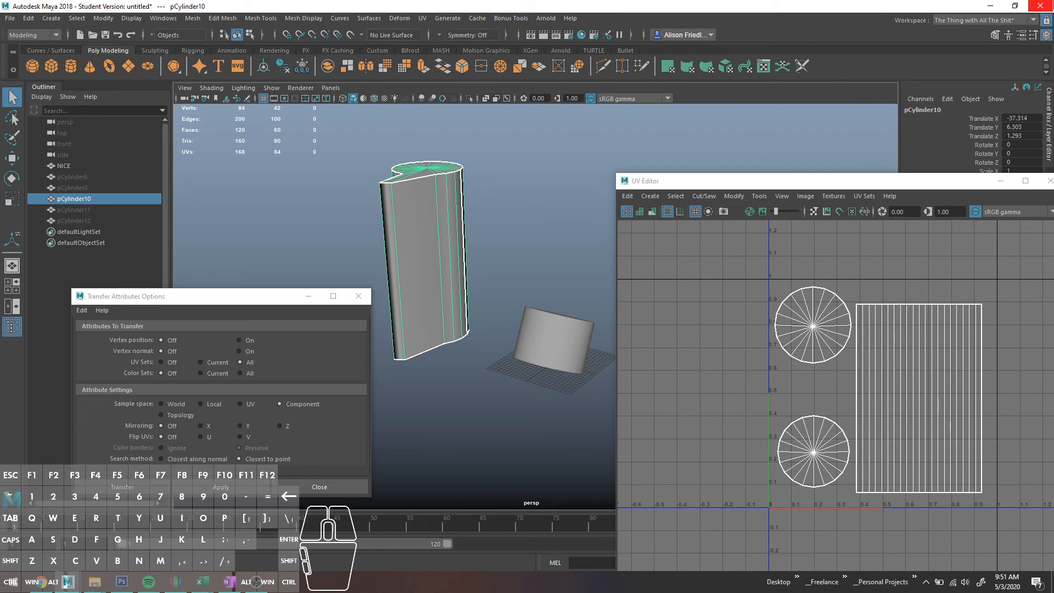
- Delete pCylinder10 and unhide its deformed duplicate, pCylinder12
key("Delete")
left_click(99, 217)
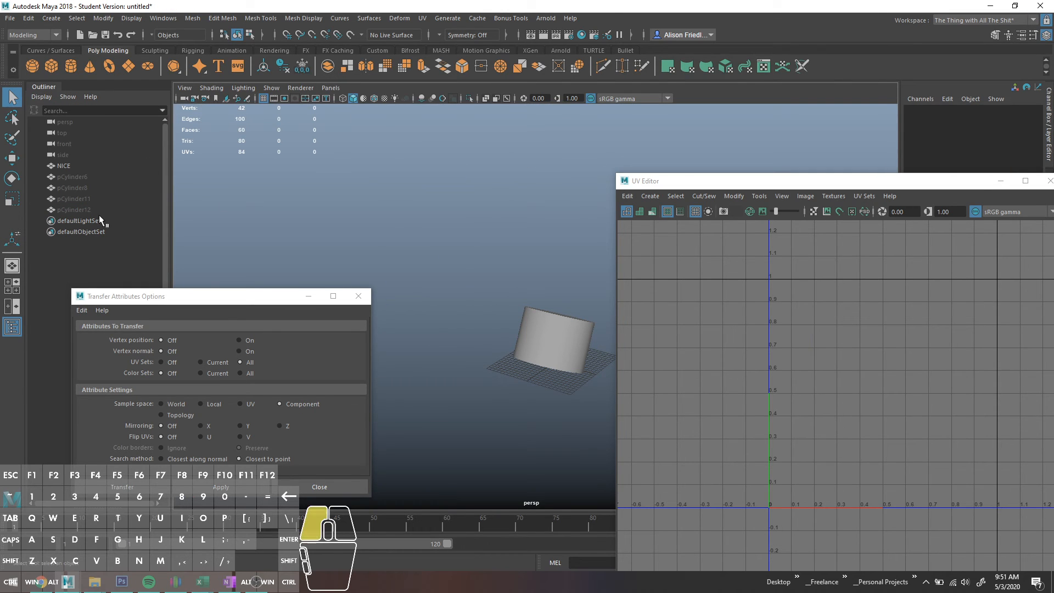
left_click(97, 207)
- Tilt pCylinder12 sideways and freeze its transformations
key("w")
key("e")
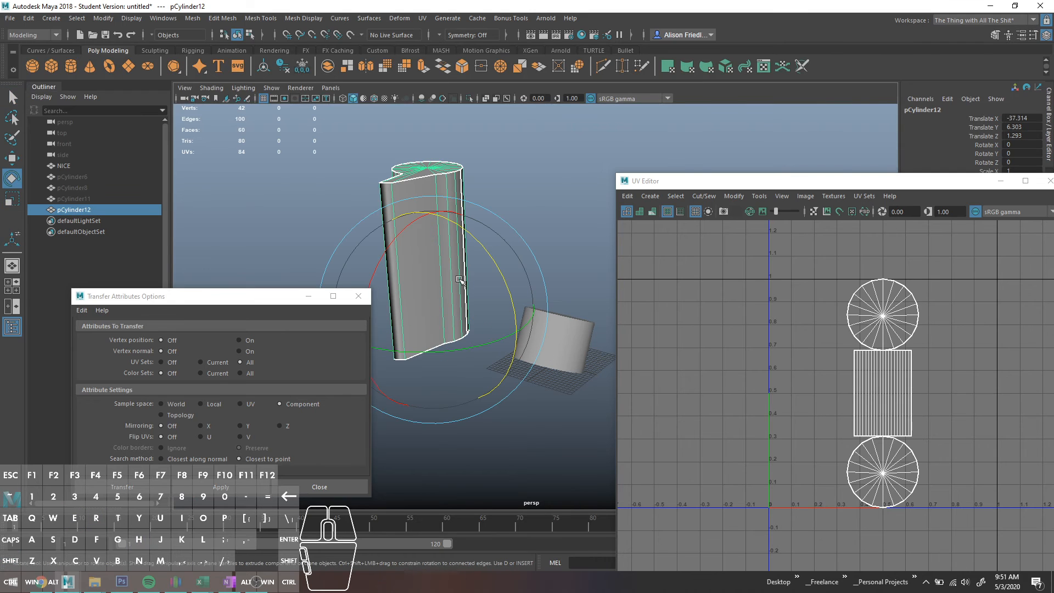
left_click_drag(473, 238, 430, 212)
left_click(300, 68)
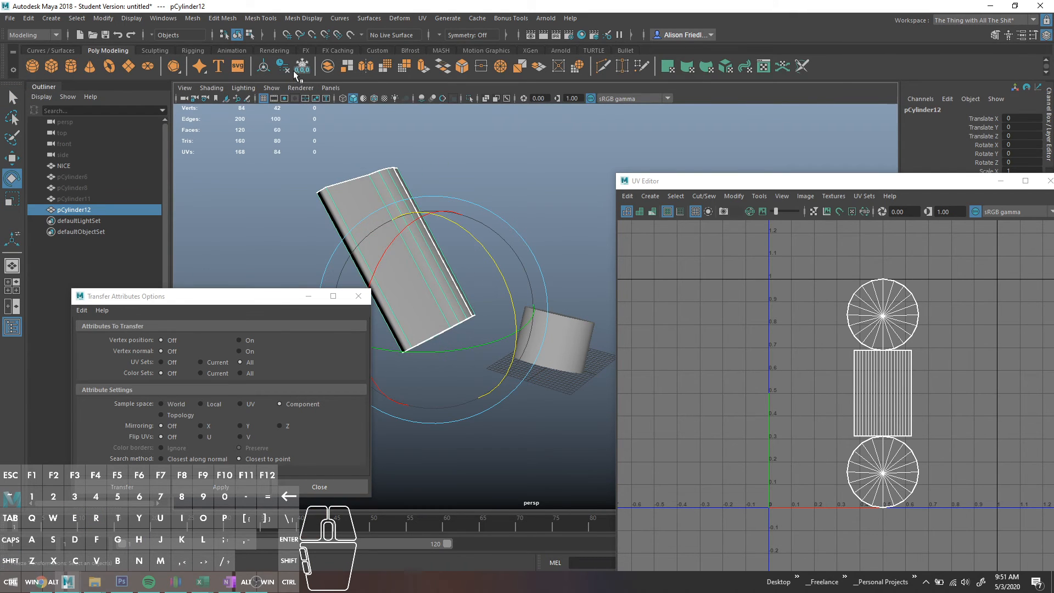
key("q")
- Try transferring all UV sets from NICE to pCylinder12 in Component sample space, and undo the transfer
left_click(551, 319)
left_click(453, 288, "shift")
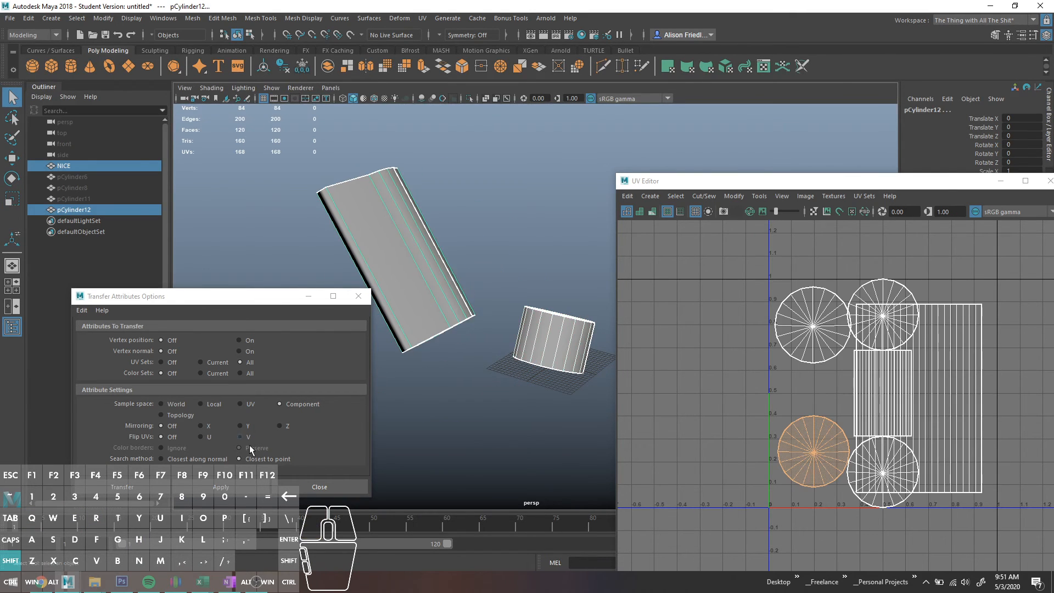
left_click(241, 486)
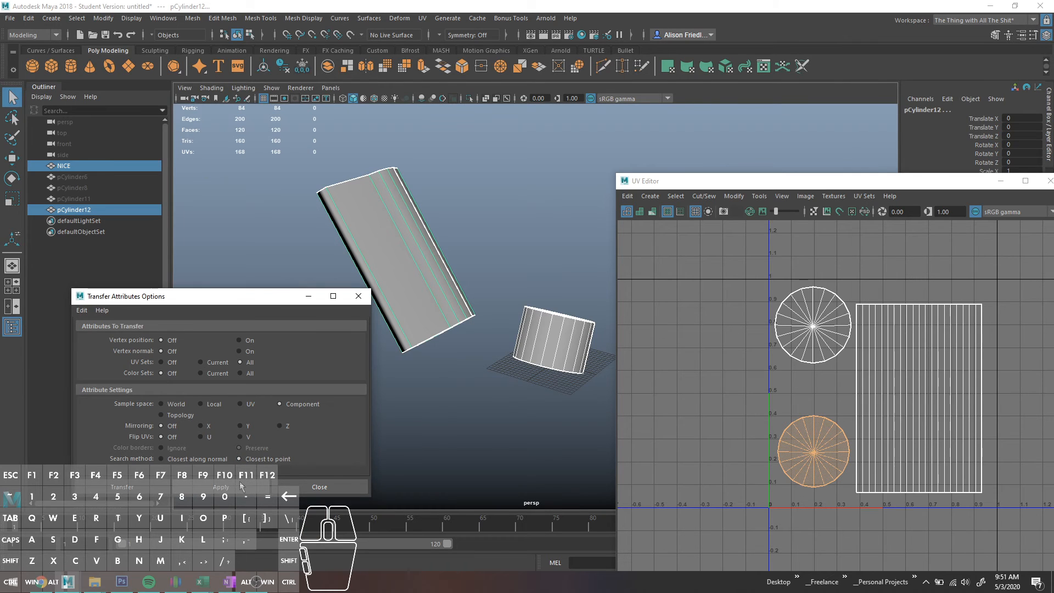
left_click(402, 242)
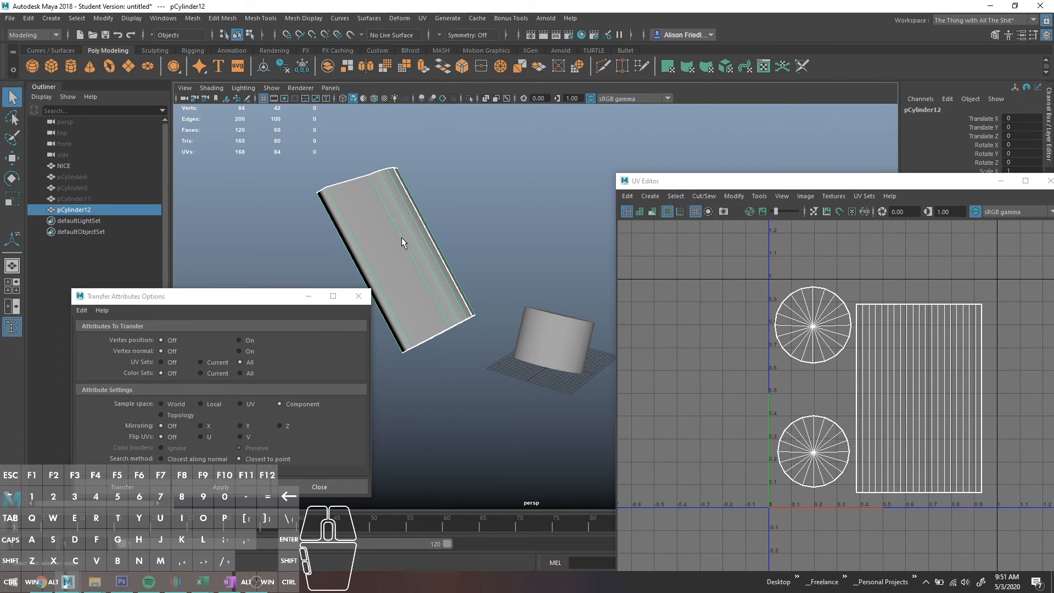
key("ctrl+z")
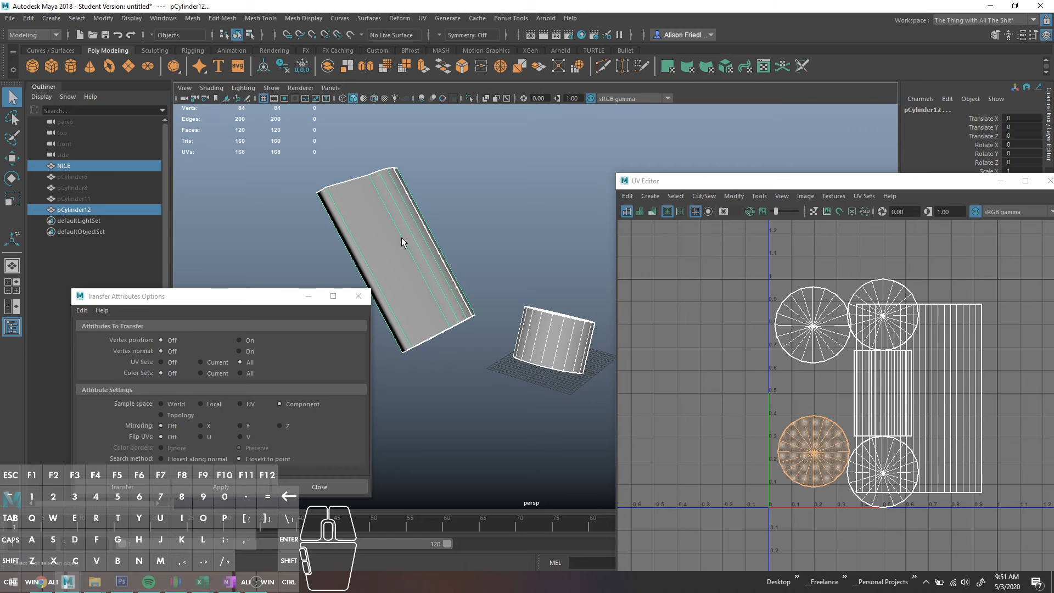
- Try the same UV transfer to pCylinder12 with Topology sample space, and undo it
left_click(185, 413)
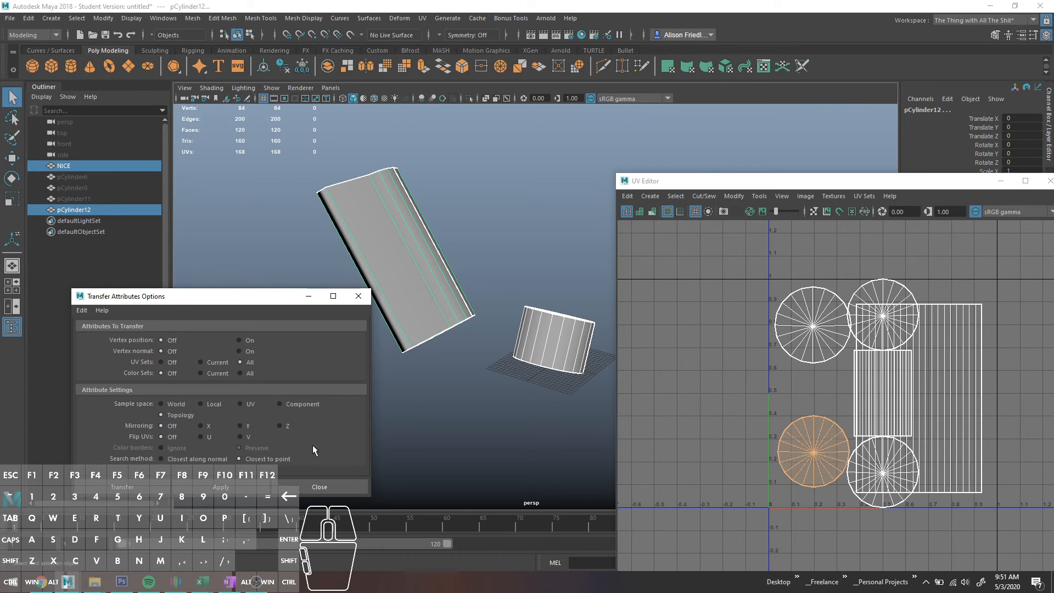
left_click(255, 486)
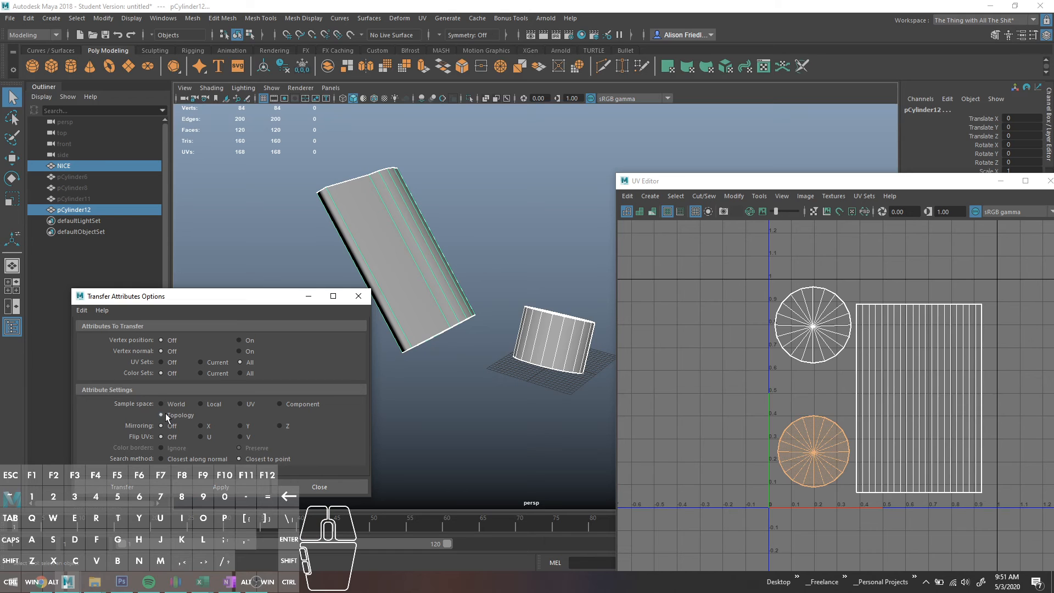
key("ctrl+z")
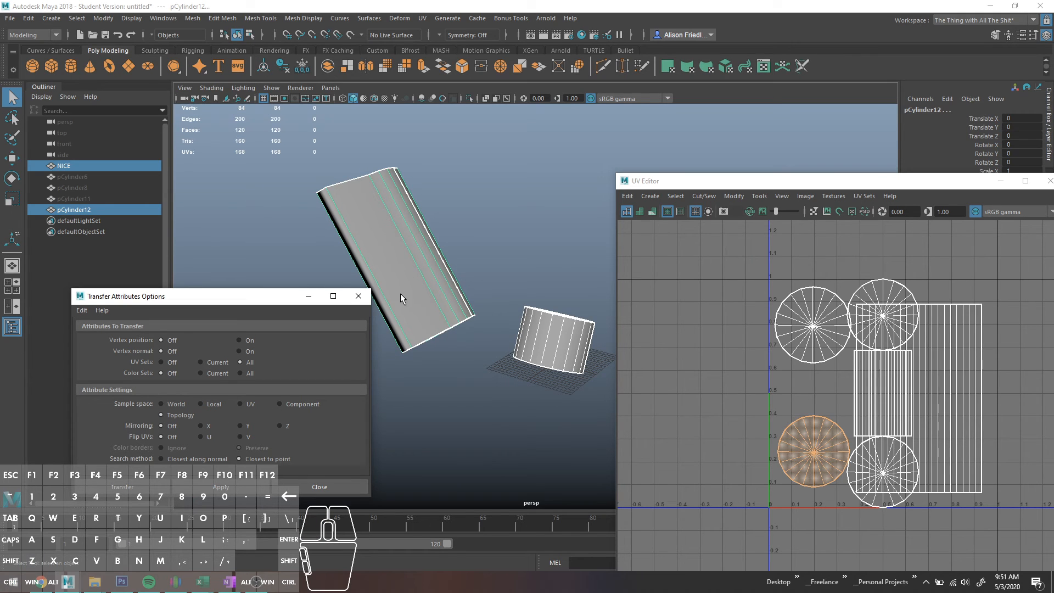
- Transfer all UV sets from NICE to pCylinder12 using Local sample space and close the UV Editor
left_click(201, 404)
left_click(221, 488)
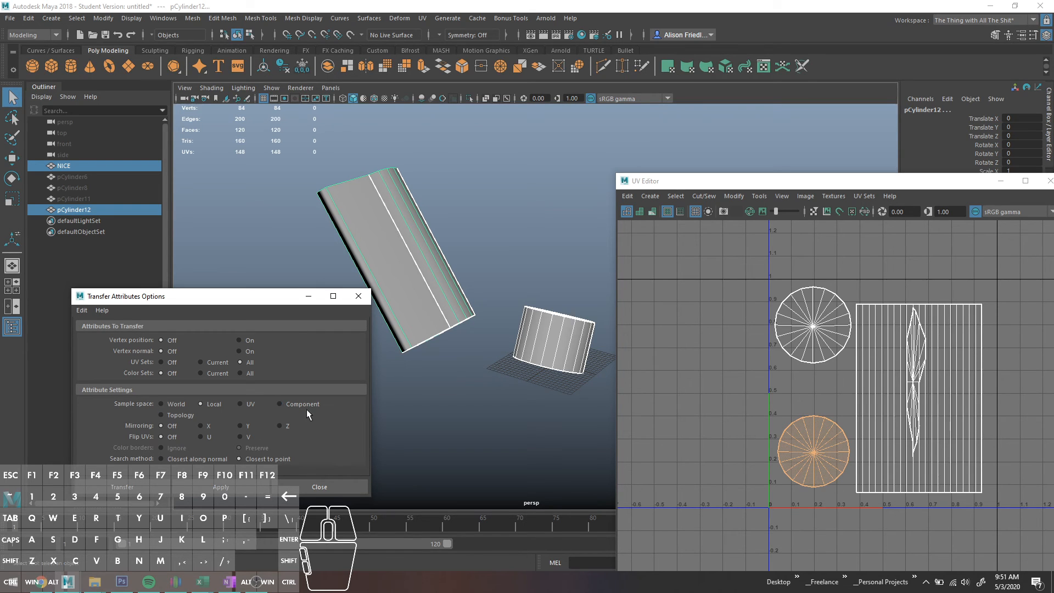
left_click_drag(962, 175, 795, 171)
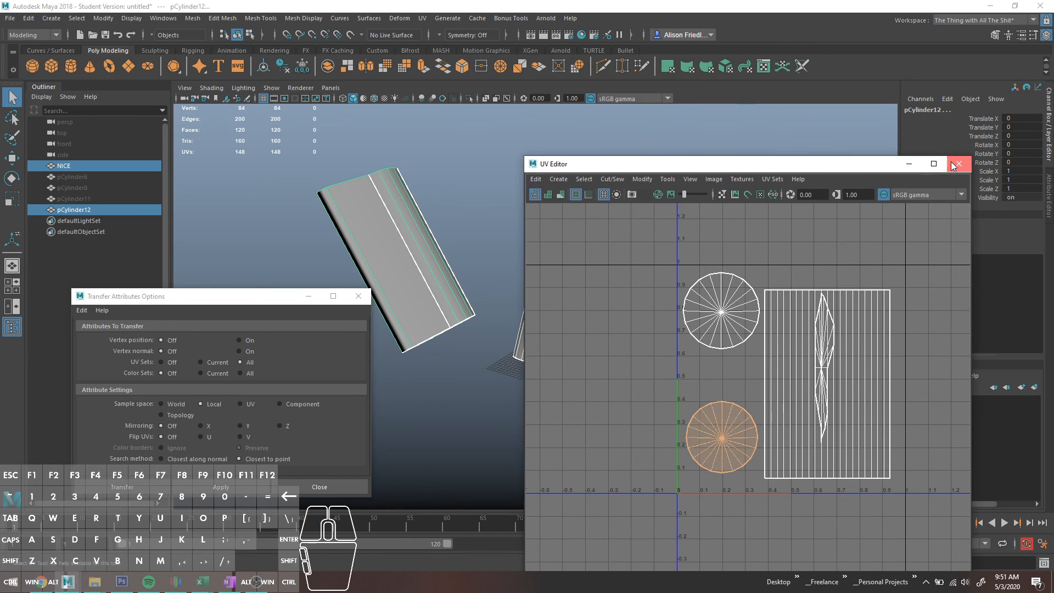
left_click(959, 163)
left_click_drag(202, 300, 182, 181)
left_click(193, 19)
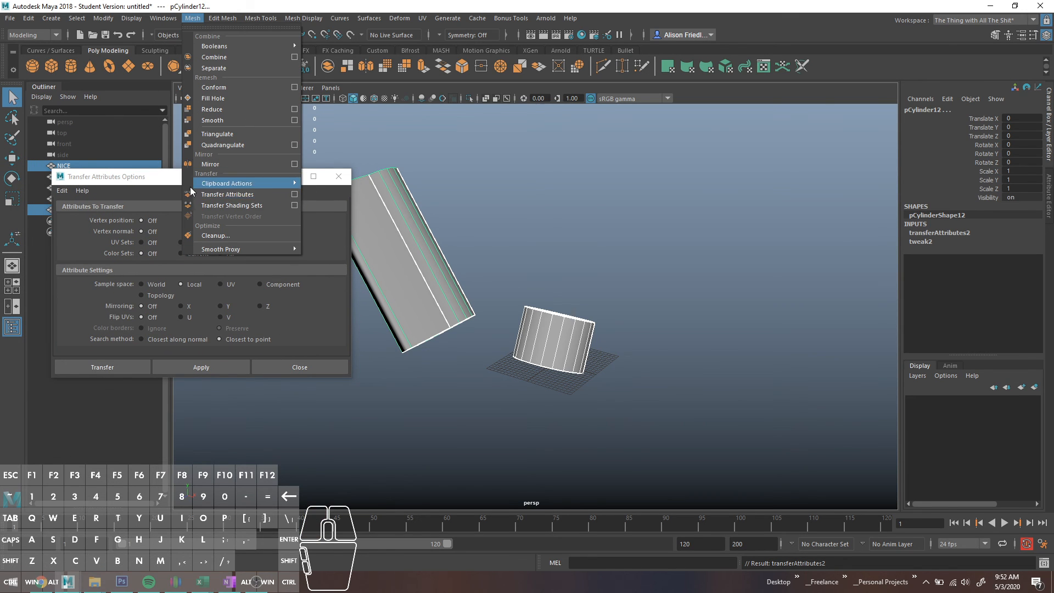
left_click(170, 265)
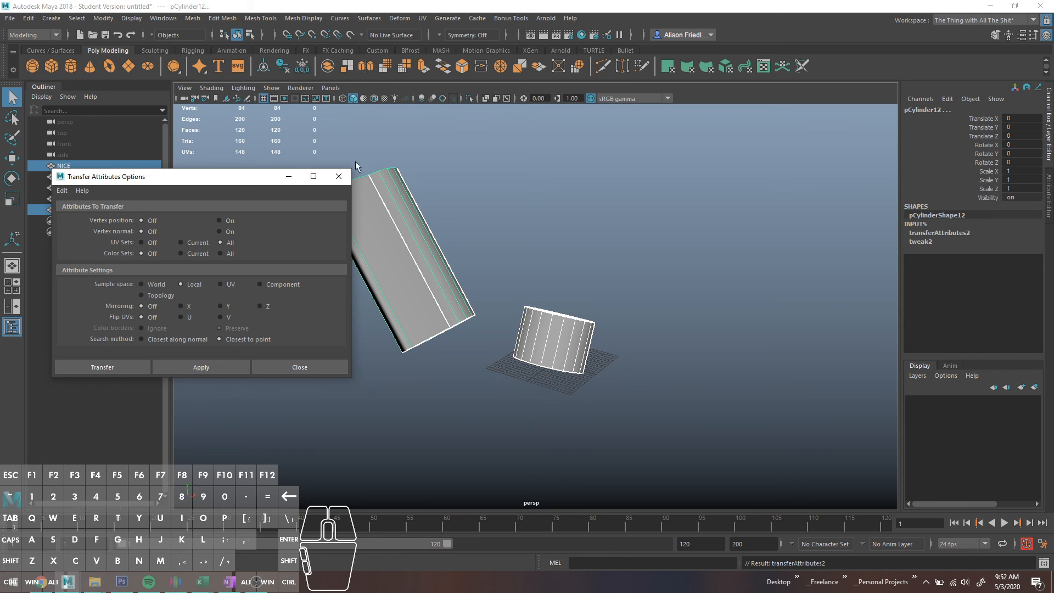
- Delete pCylinder12 and unhide the remaining cylinders pCylinder6, pCylinder8 and pCylinder11
left_click_drag(248, 176, 223, 275)
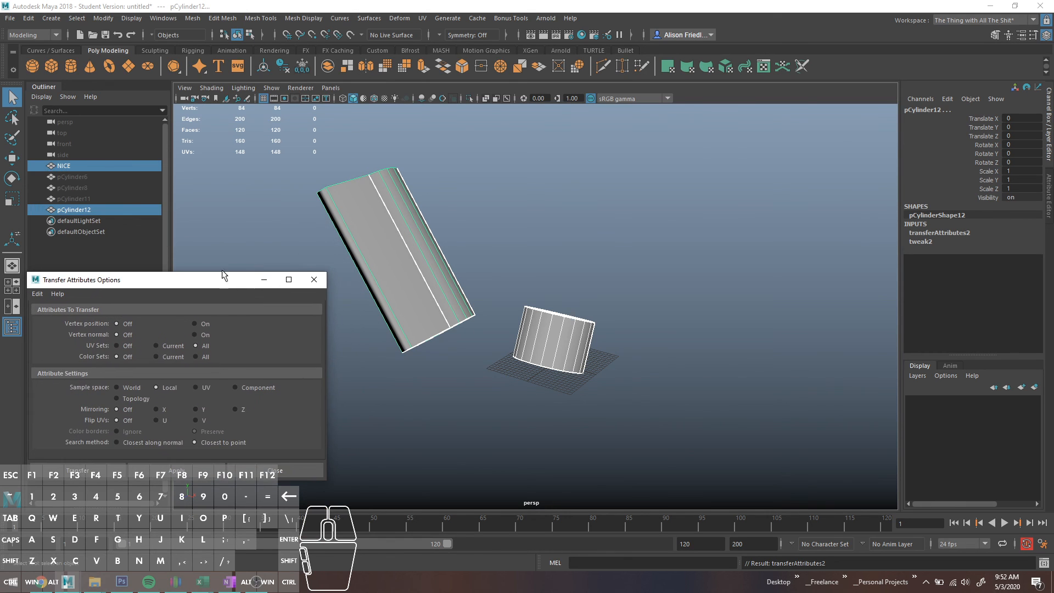
left_click(87, 209)
key("Delete")
left_click(76, 199)
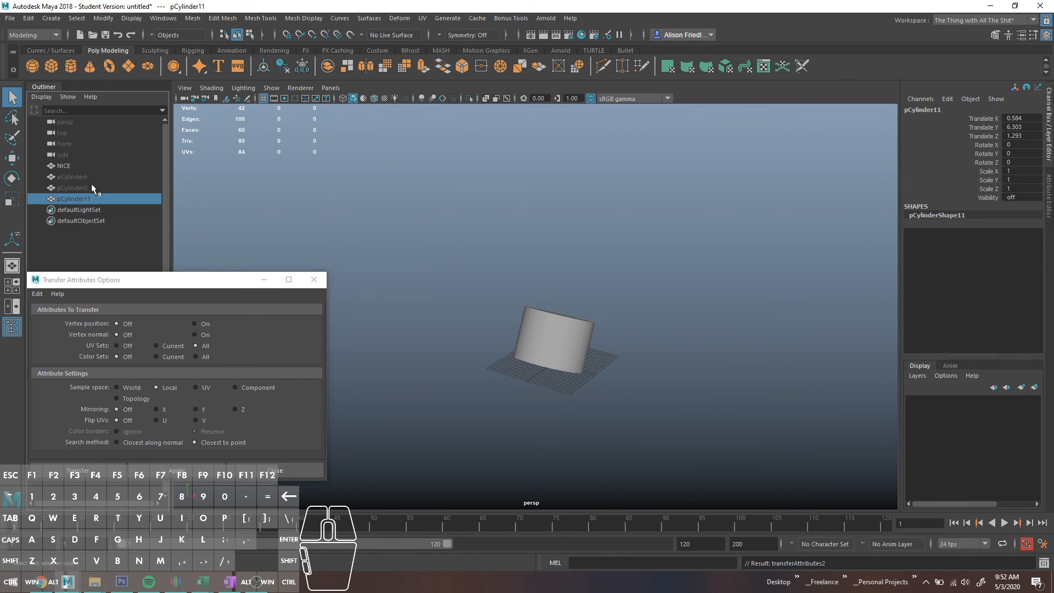
left_click(94, 178, "shift")
key("shift+h")
- Move the three unhidden cylinders together along the X axis to about -46.2, clear of NICE
key("w")
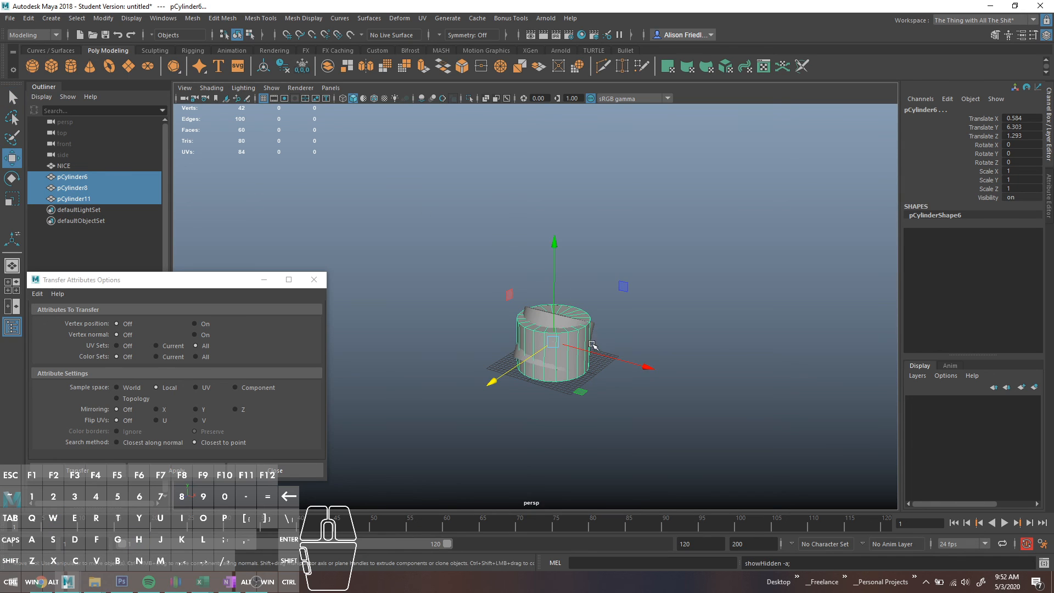
left_click_drag(592, 346, 494, 310)
key("q")
- Transfer all UV sets with Component sample space using NICE plus the three overlapping cylinders as the selection
left_click(529, 313)
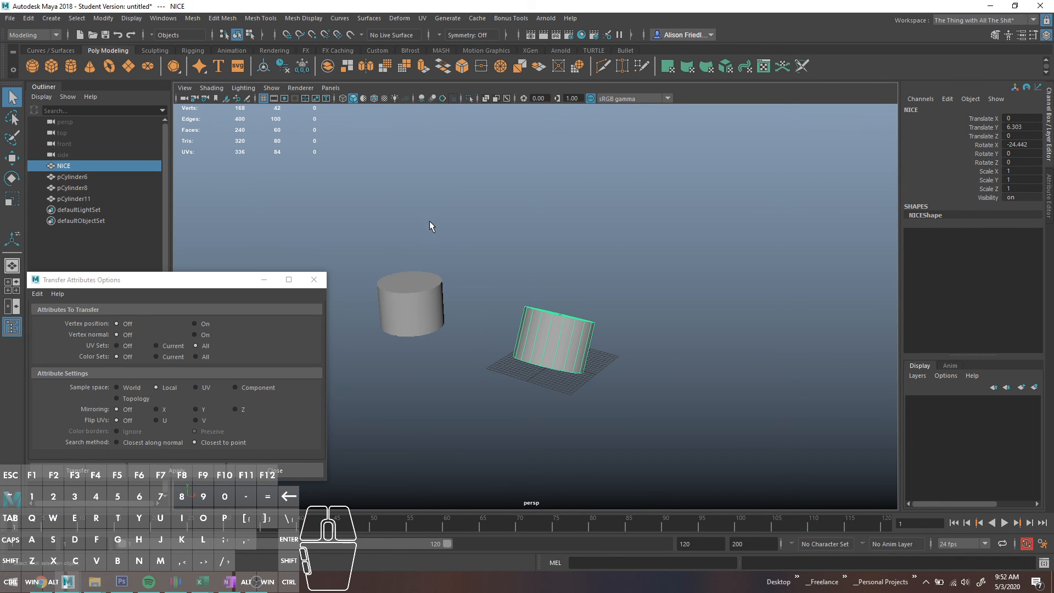
left_click_drag(443, 255, 391, 370, "shift")
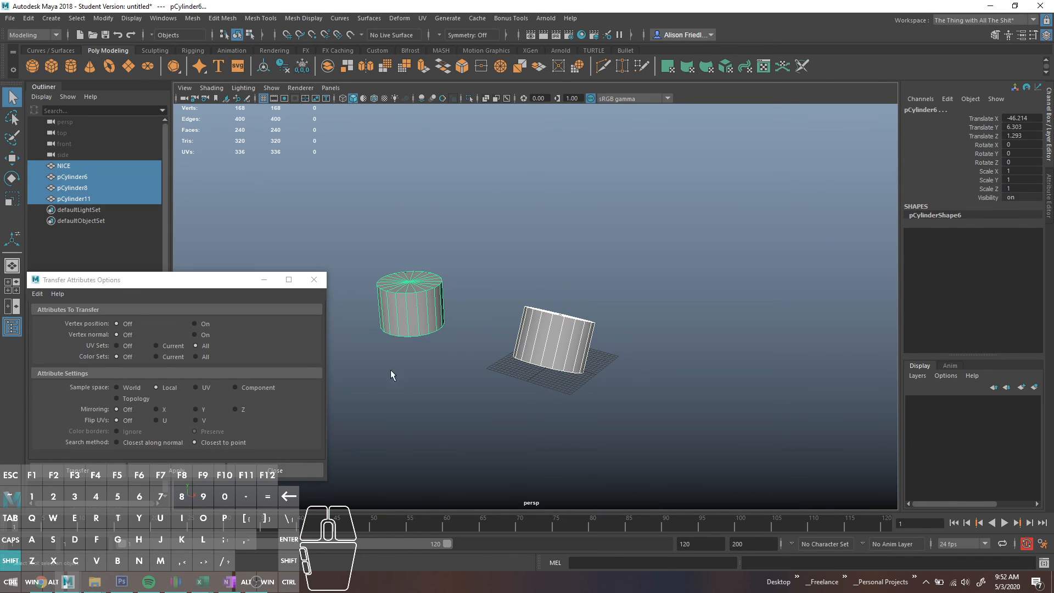
left_click(251, 386)
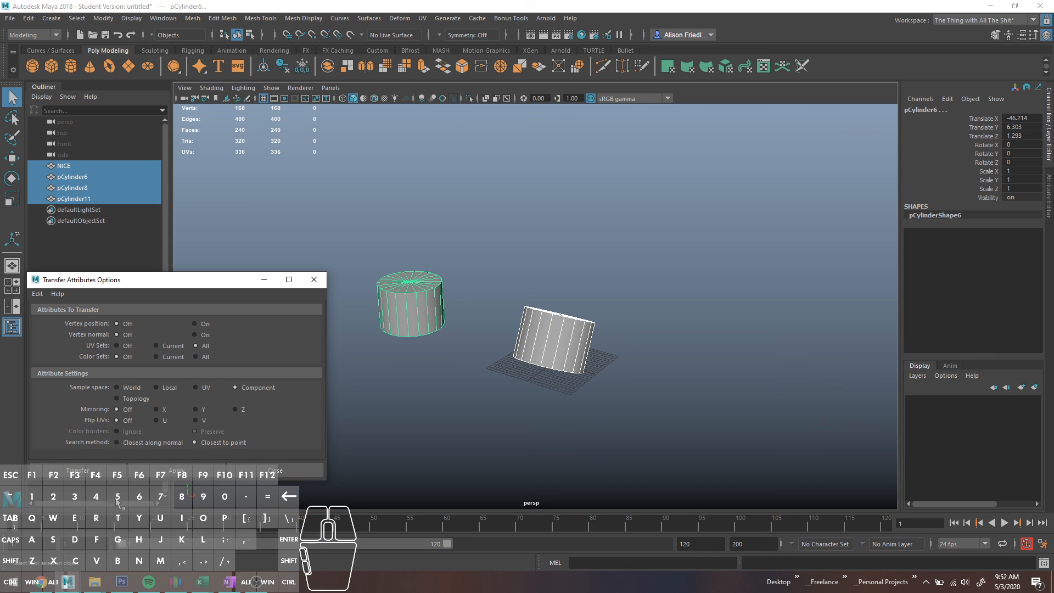
left_click(82, 472)
- Open the UV Editor and compare the UV layouts of pCylinder11, pCylinder8 and pCylinder6
left_click(763, 67)
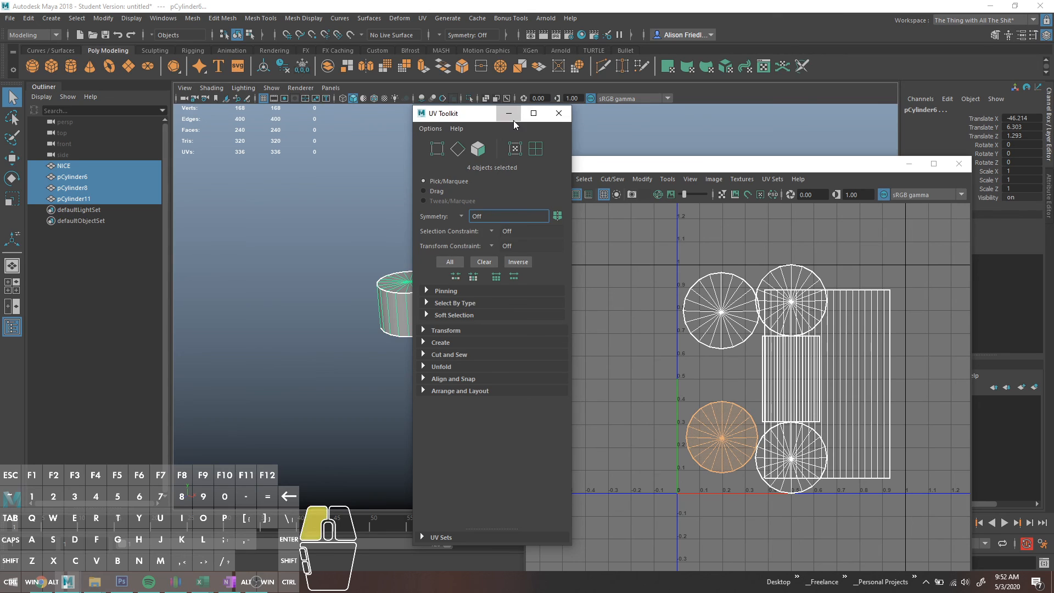
left_click(513, 120)
left_click(410, 291)
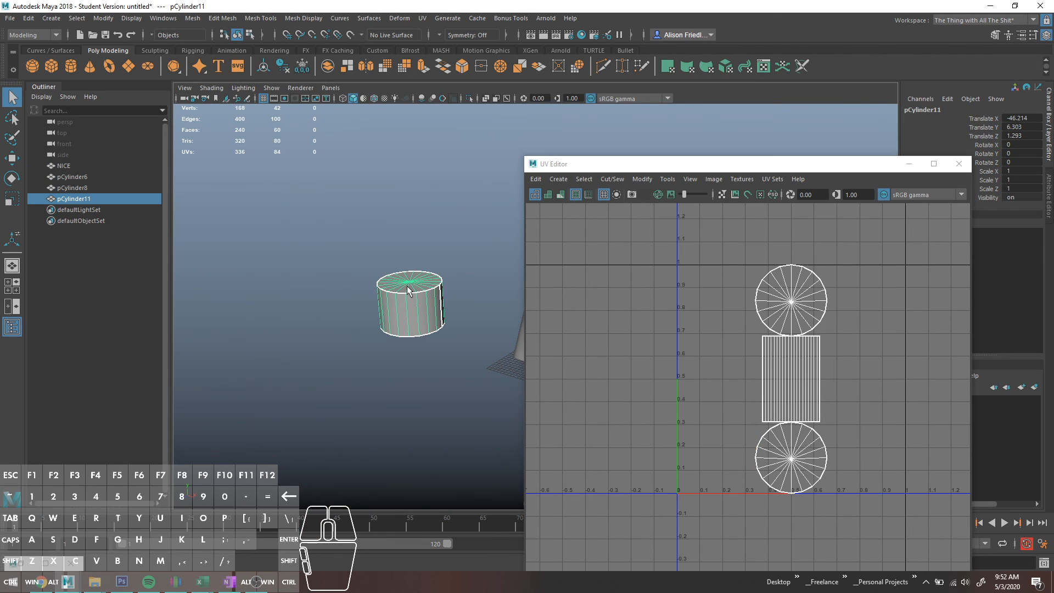
left_click(89, 188)
left_click(84, 176)
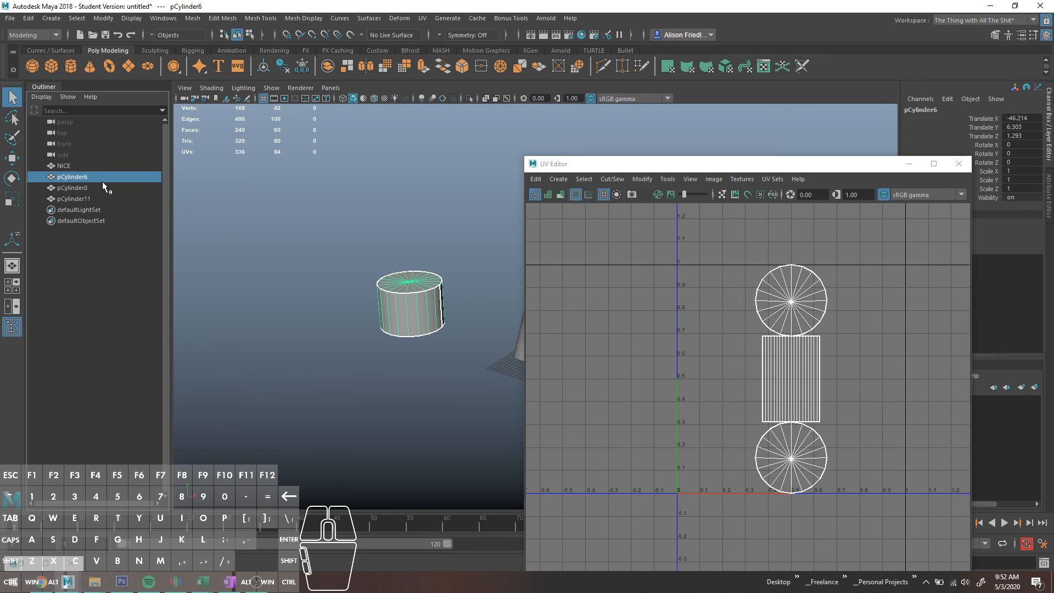
left_click_drag(91, 188, 87, 176)
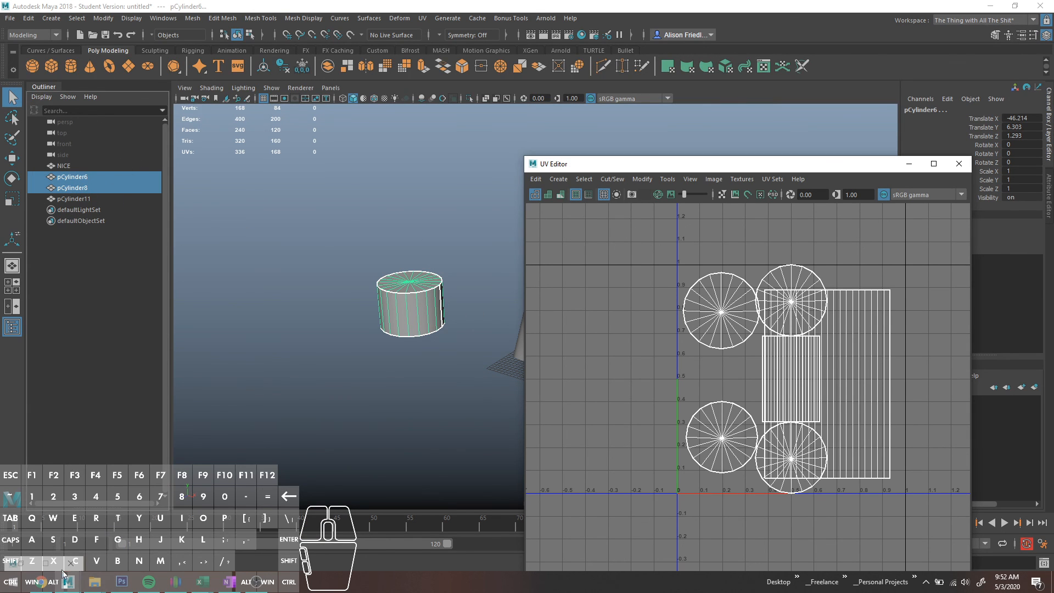
- Close the UV Toolkit and the UV Editor
left_click(22, 562)
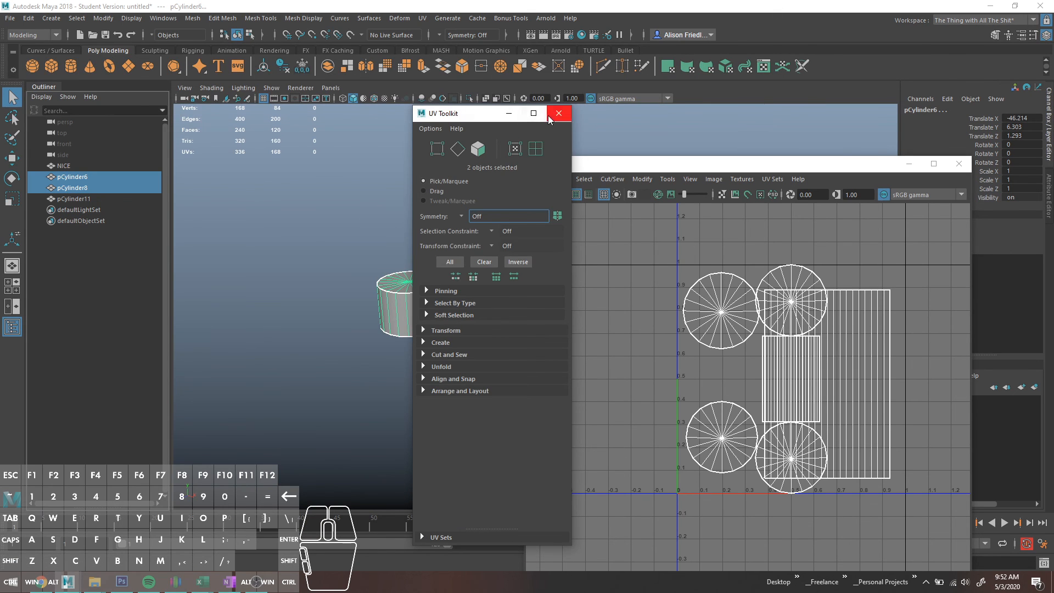
left_click(558, 113)
left_click(192, 18)
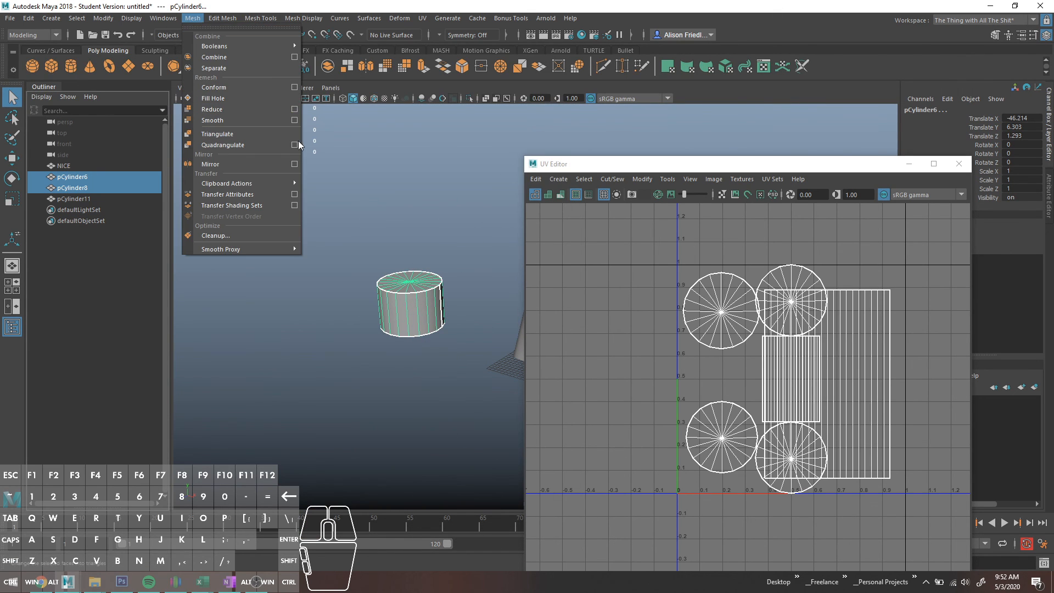
left_click(963, 166)
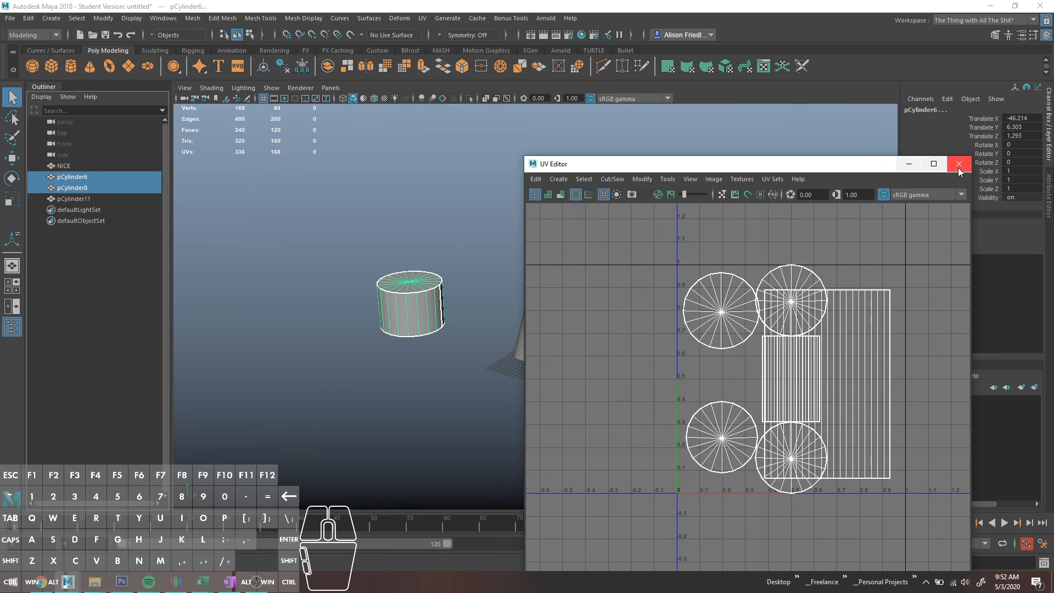
left_click(959, 168)
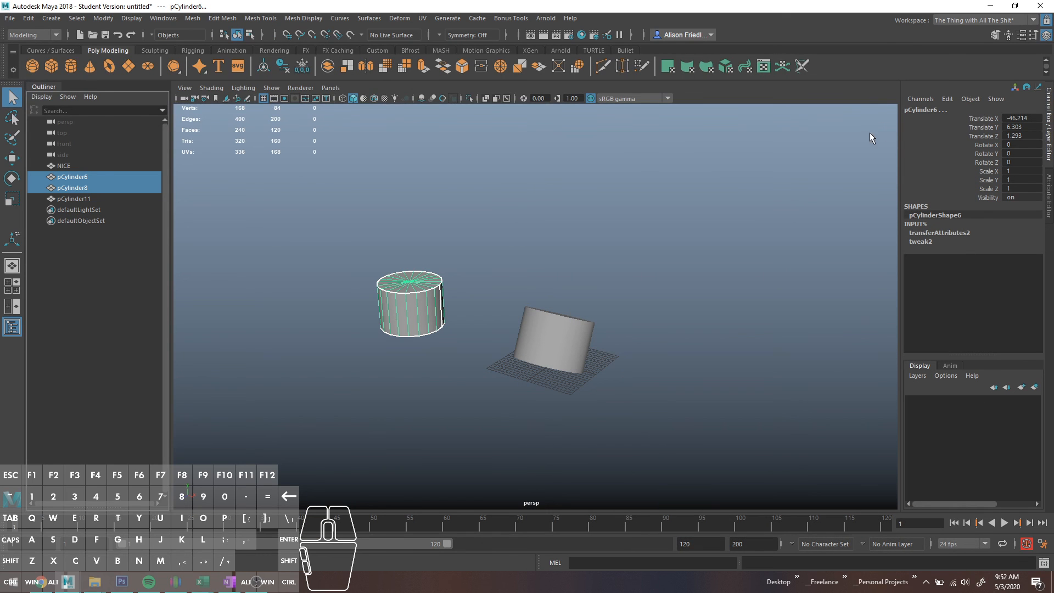